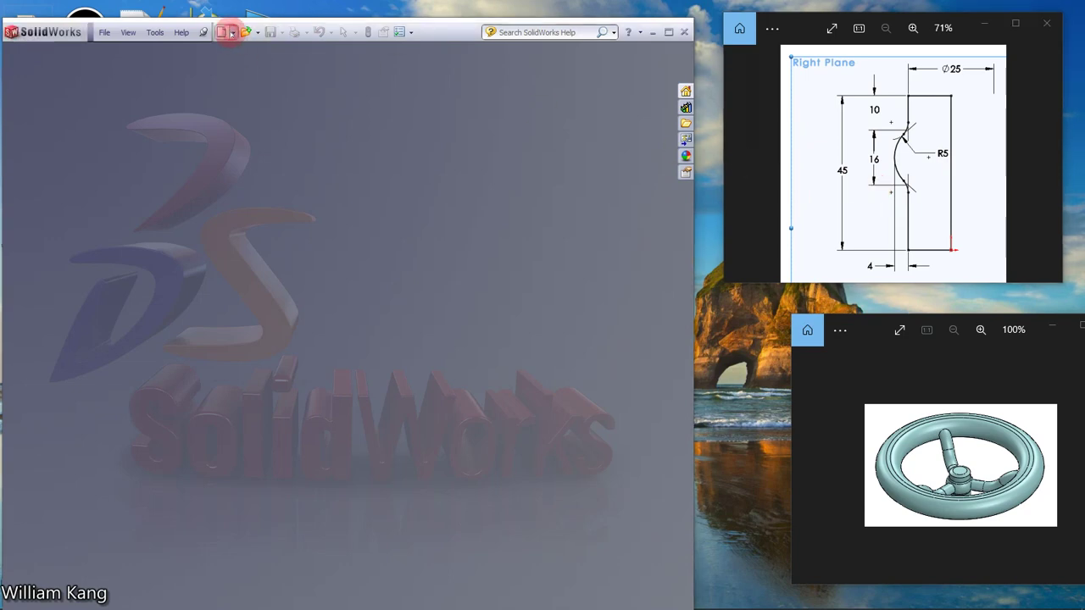
# Create a new blank Part document (Part5) from the New dropdown.
pyautogui.click(233, 32)
pyautogui.click(245, 48)
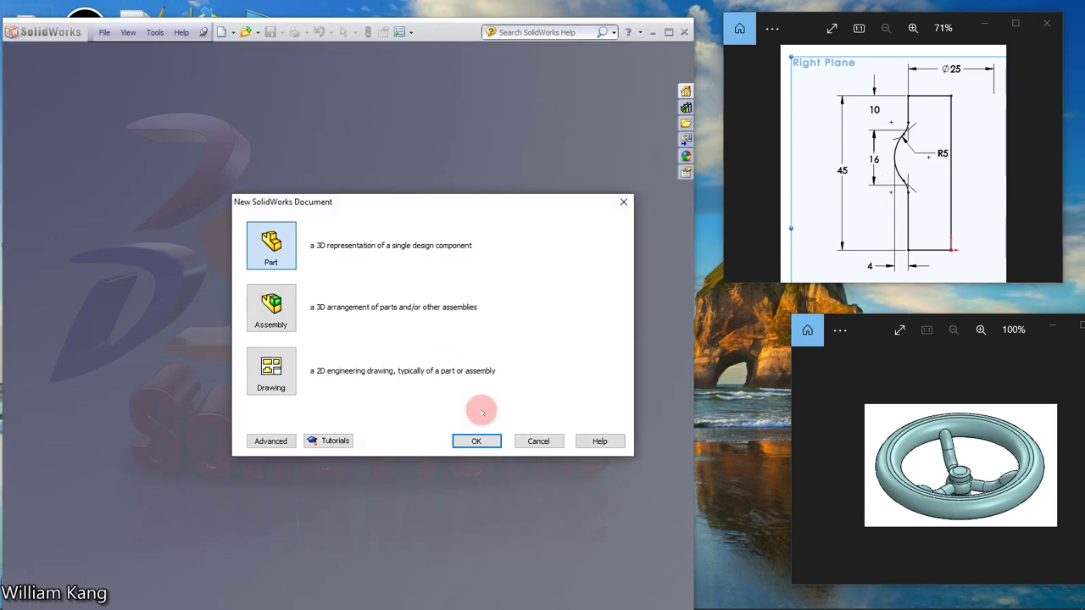
pyautogui.click(476, 441)
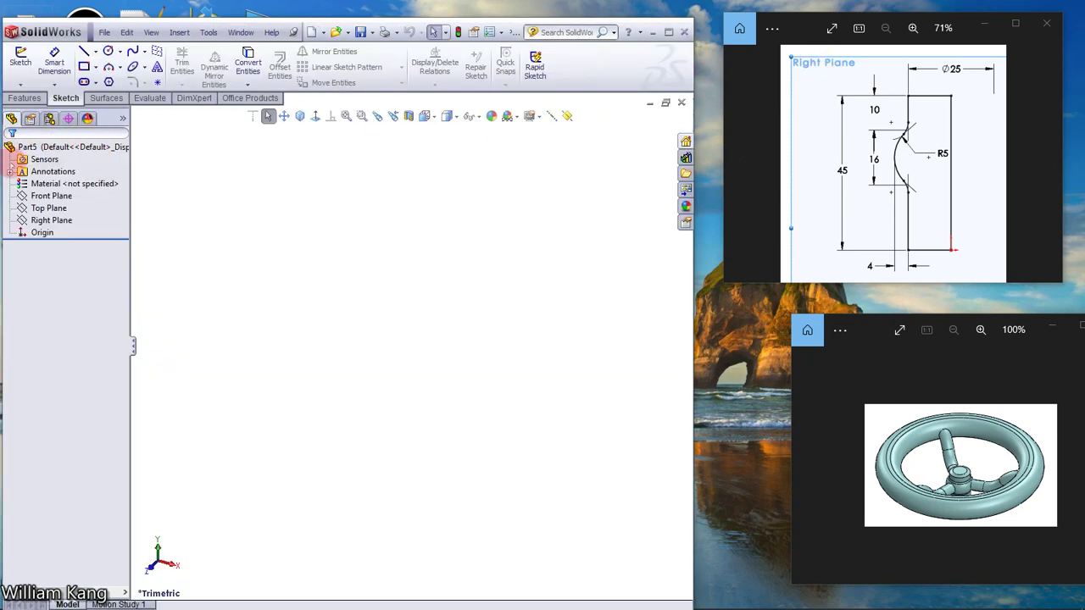
# Start a sketch on the Right Plane and draw a corner rectangle from the origin.
pyautogui.click(53, 220)
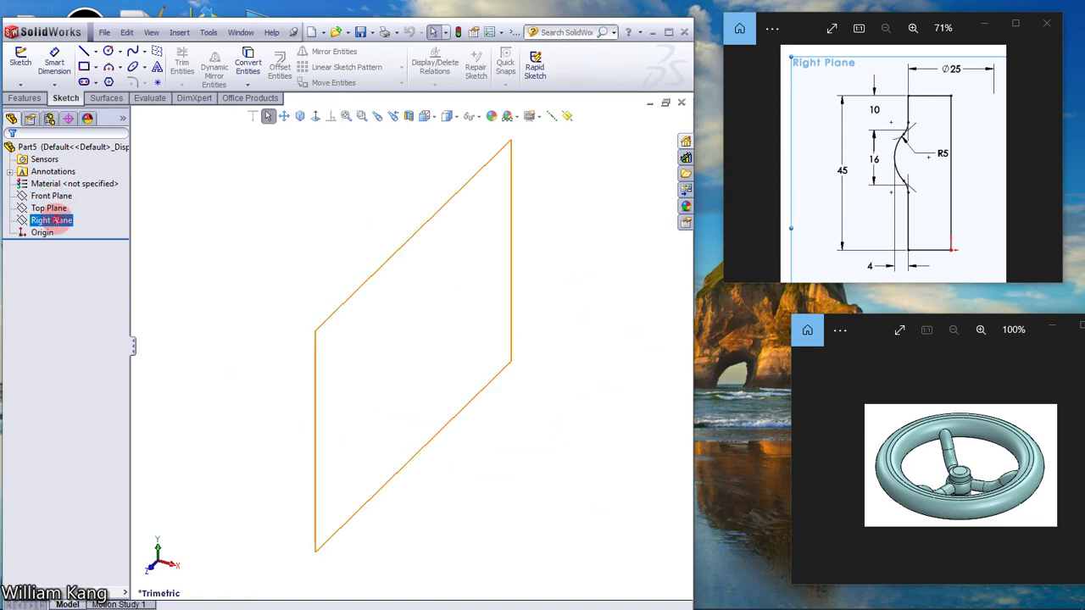
pyautogui.click(67, 197)
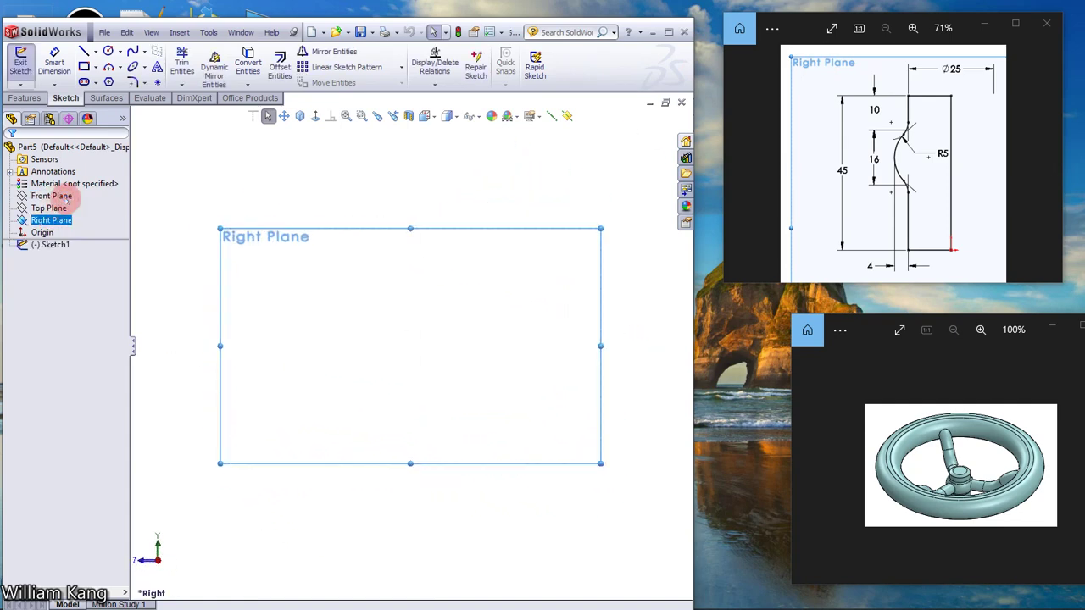
pyautogui.keyDown('ctrl'); pyautogui.click(51, 195); pyautogui.keyUp('ctrl')
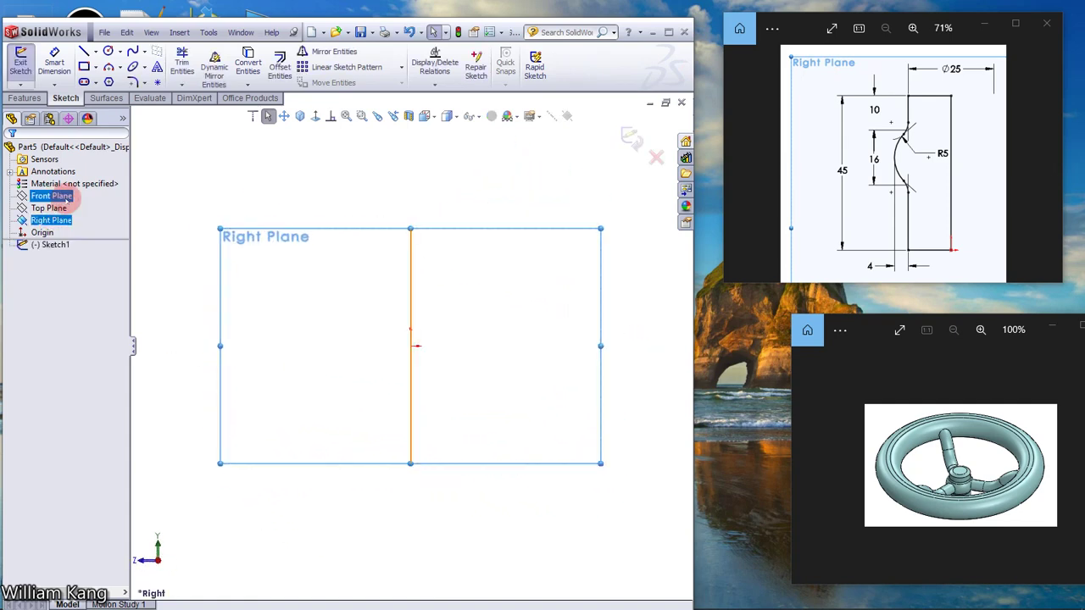
pyautogui.press('Escape')
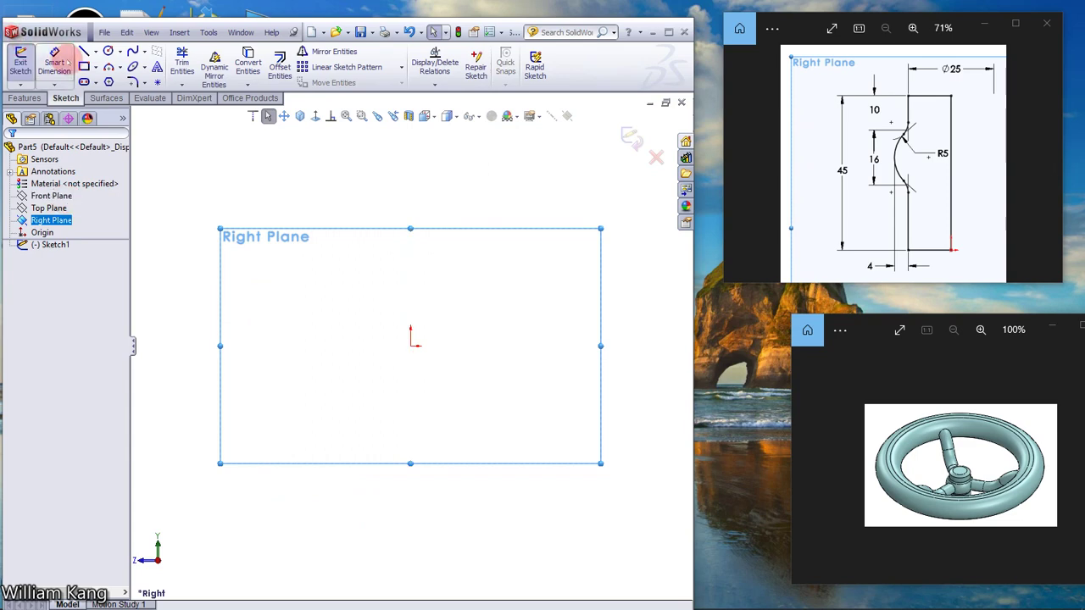
pyautogui.click(84, 66)
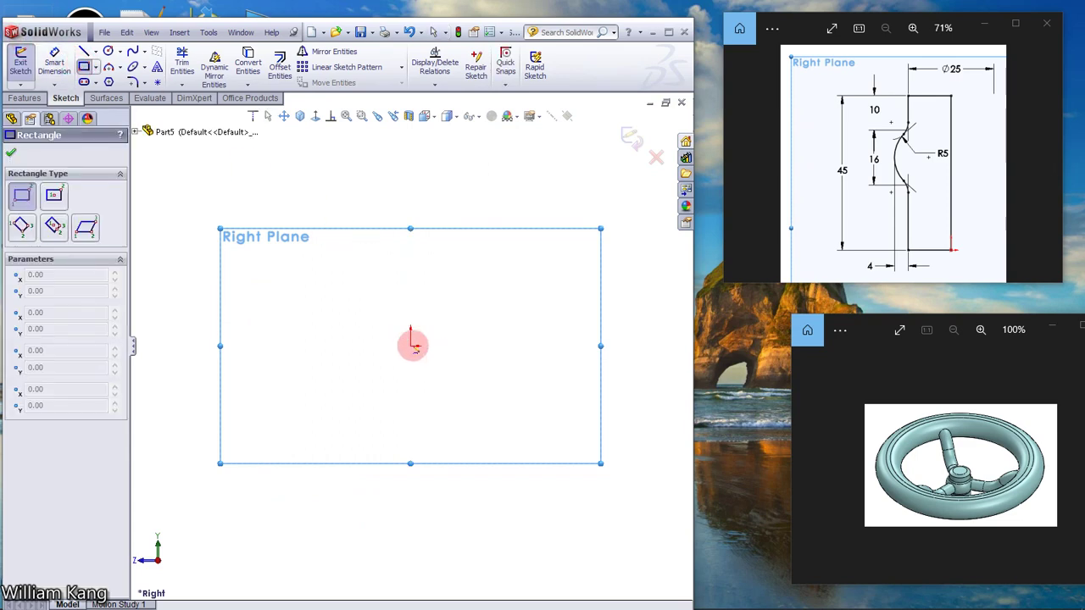
pyautogui.moveTo(412, 345); pyautogui.dragTo(364, 224)
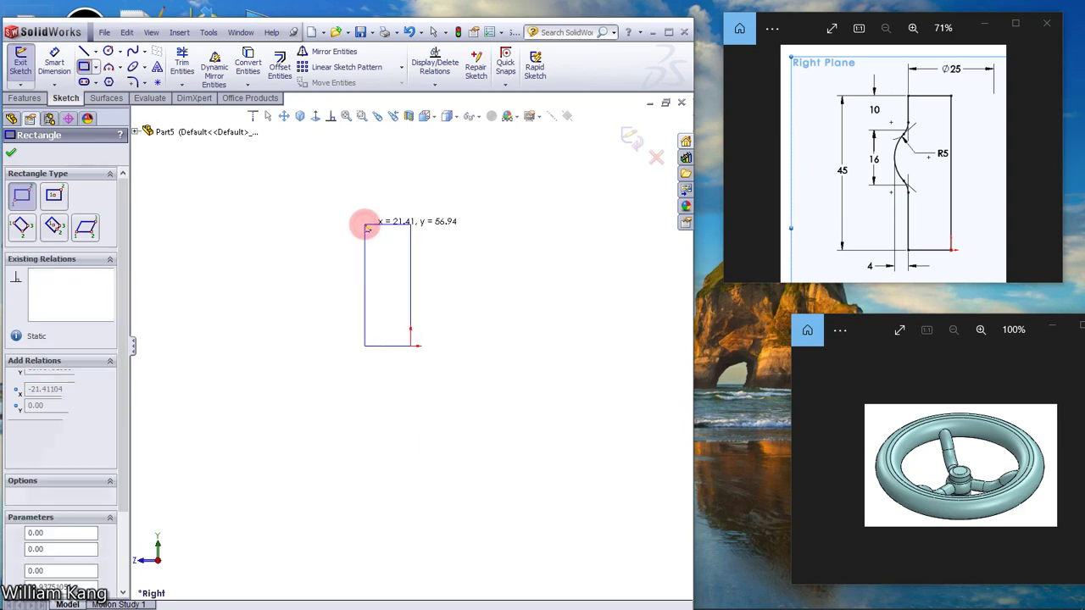
# Dimension the rectangle's left edge to 45 mm tall.
pyautogui.click(53, 53)
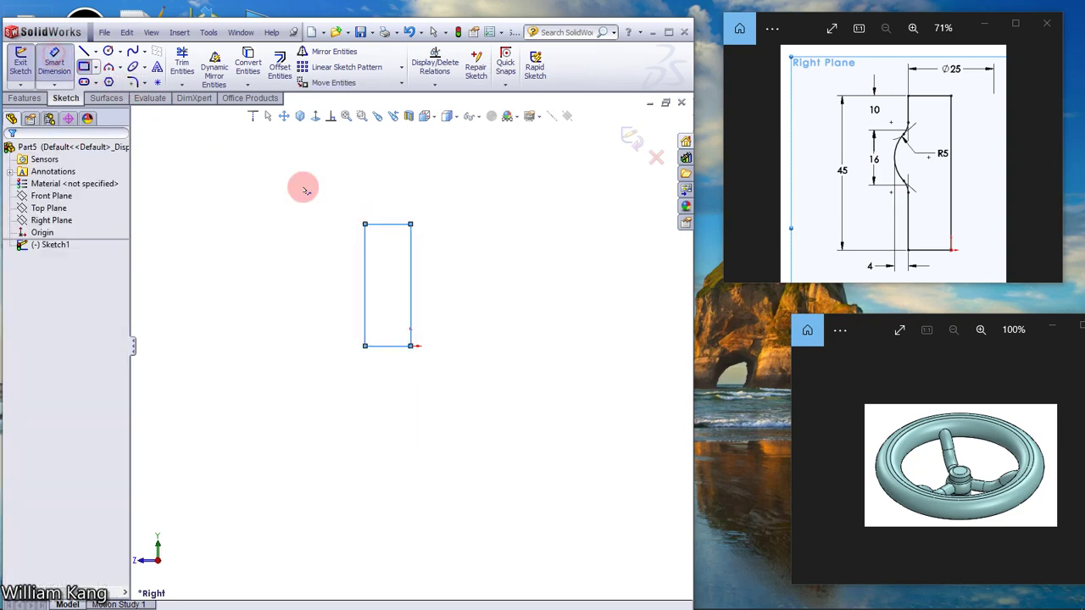
pyautogui.click(367, 277)
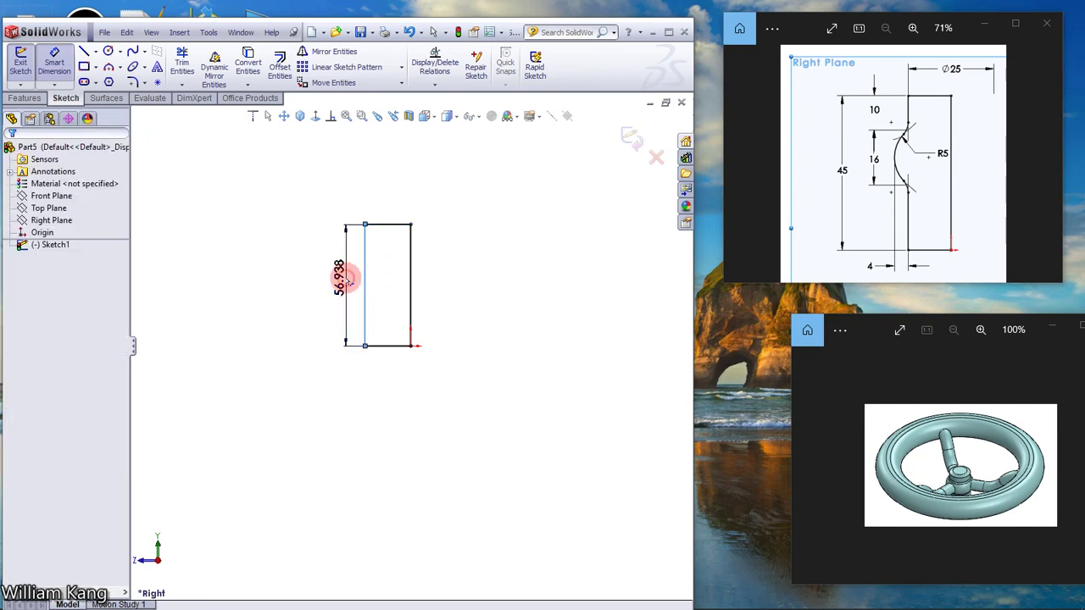
pyautogui.click(347, 280)
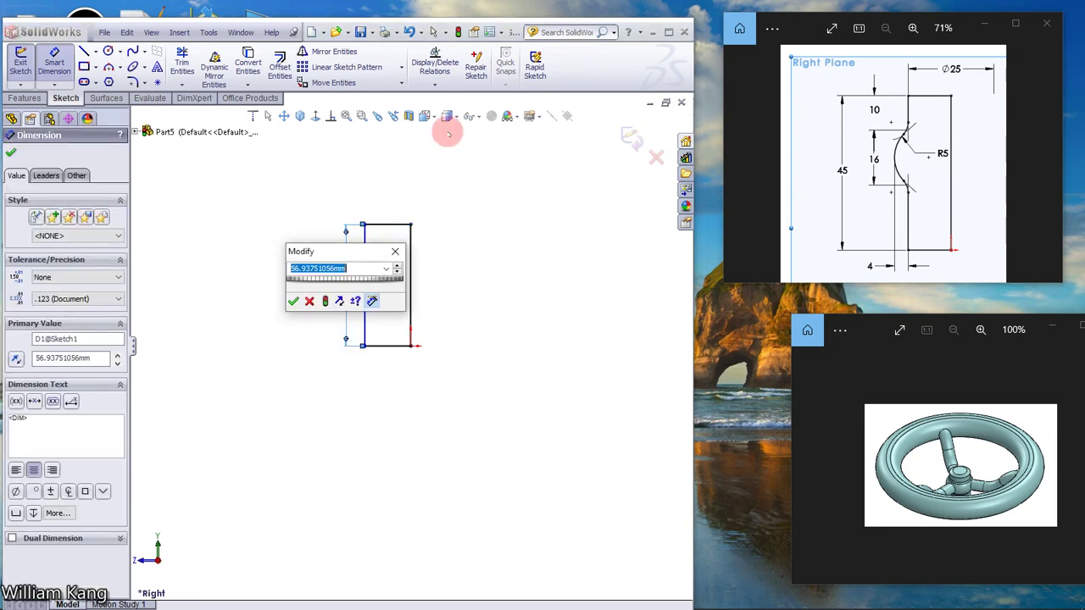
pyautogui.write('45')
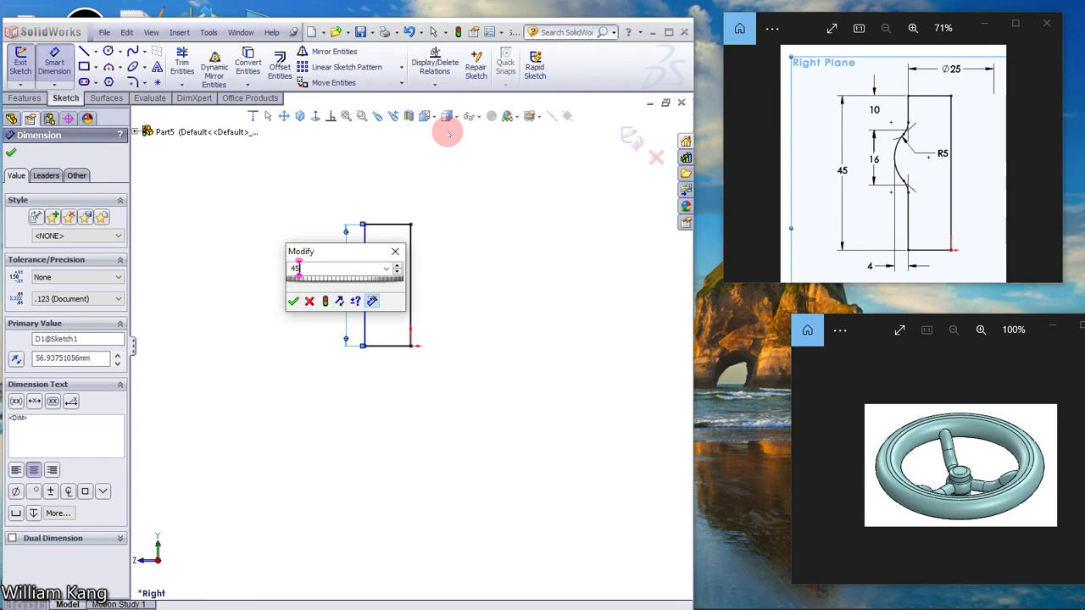
pyautogui.press('Return')
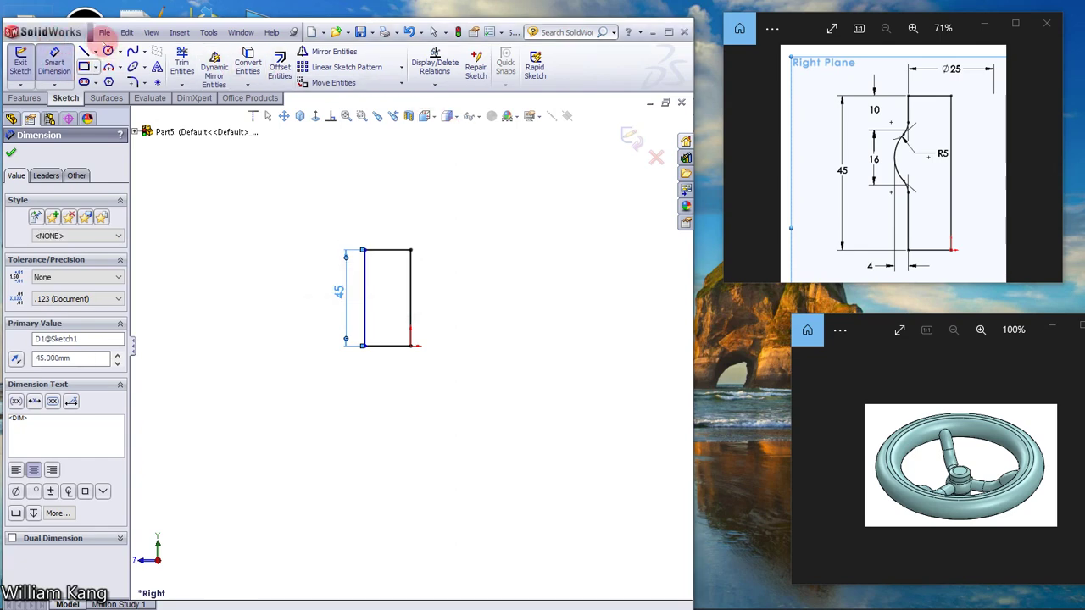
# Draw a vertical centerline up along the rectangle's right edge.
pyautogui.click(96, 52)
pyautogui.click(118, 80)
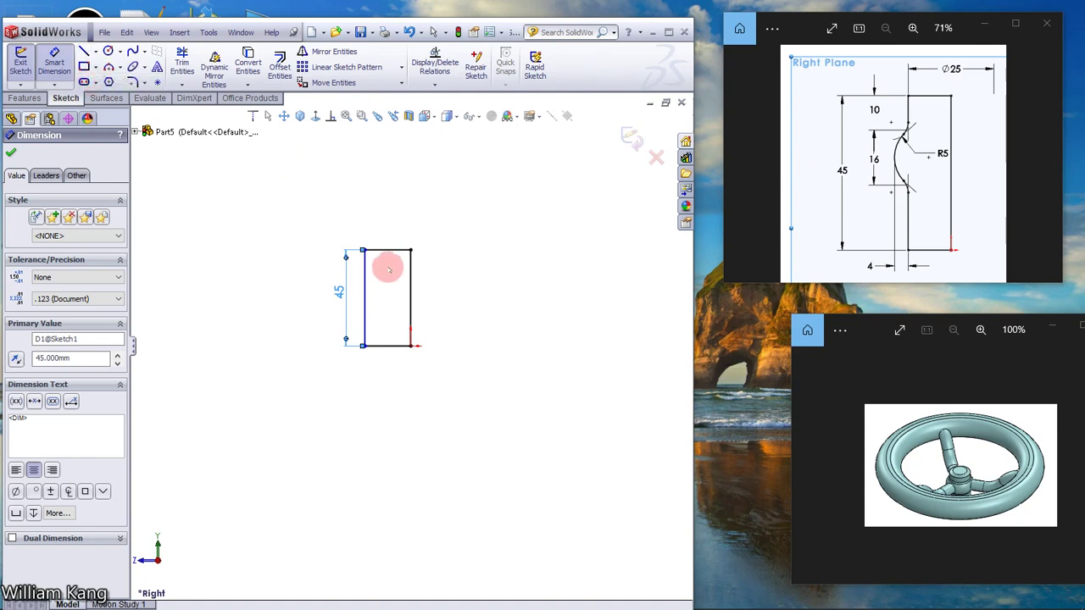
pyautogui.moveTo(411, 348); pyautogui.dragTo(411, 174)
# Dimension the left edge to the centerline as a 25 mm diameter, then return to Normal To view.
pyautogui.press('Escape')
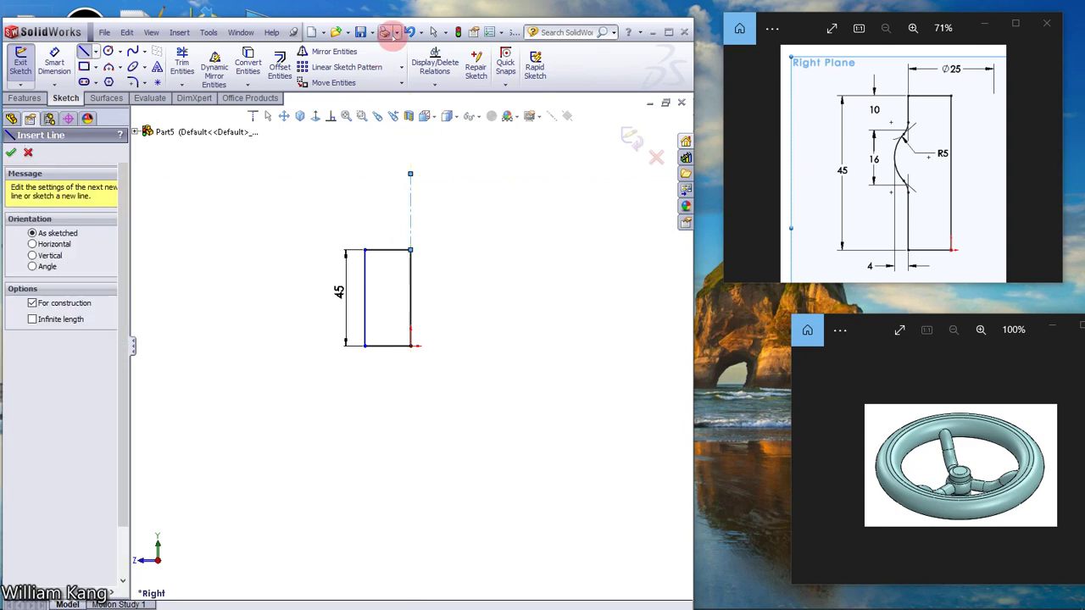
pyautogui.press('Escape')
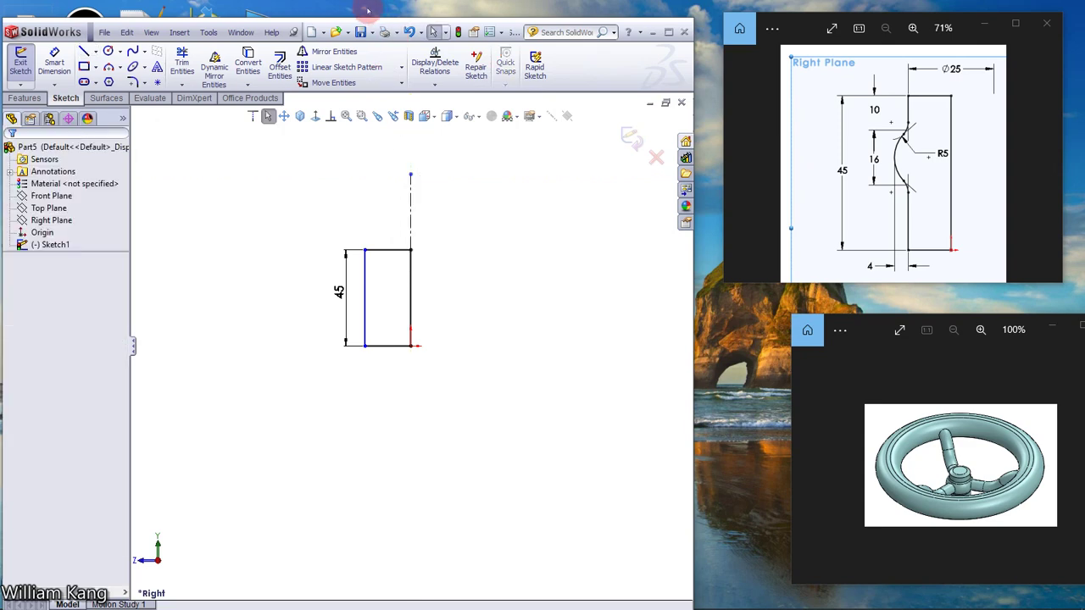
pyautogui.click(55, 59)
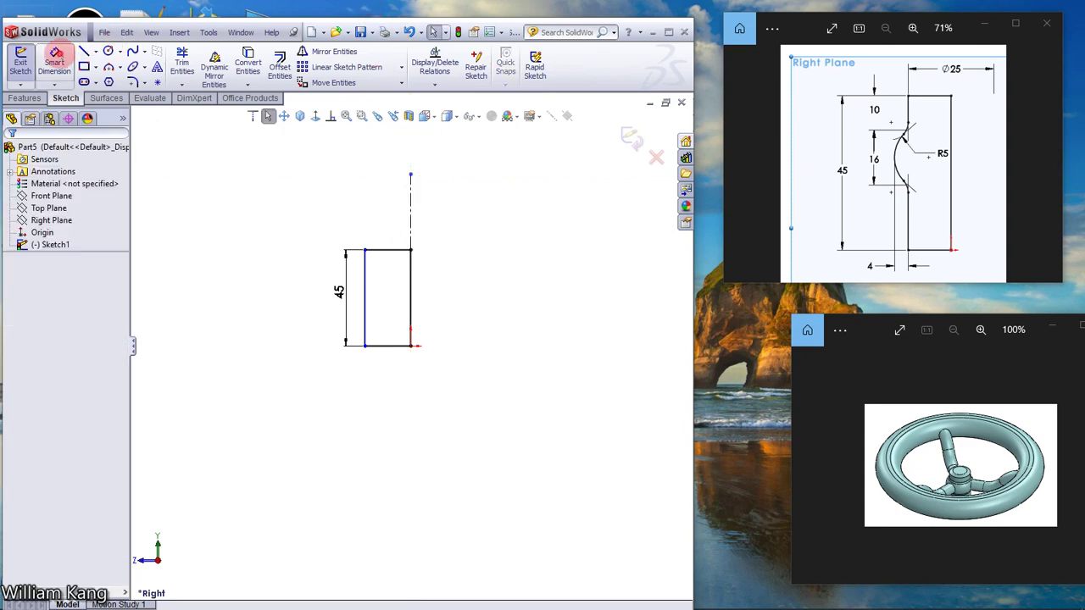
pyautogui.click(369, 271)
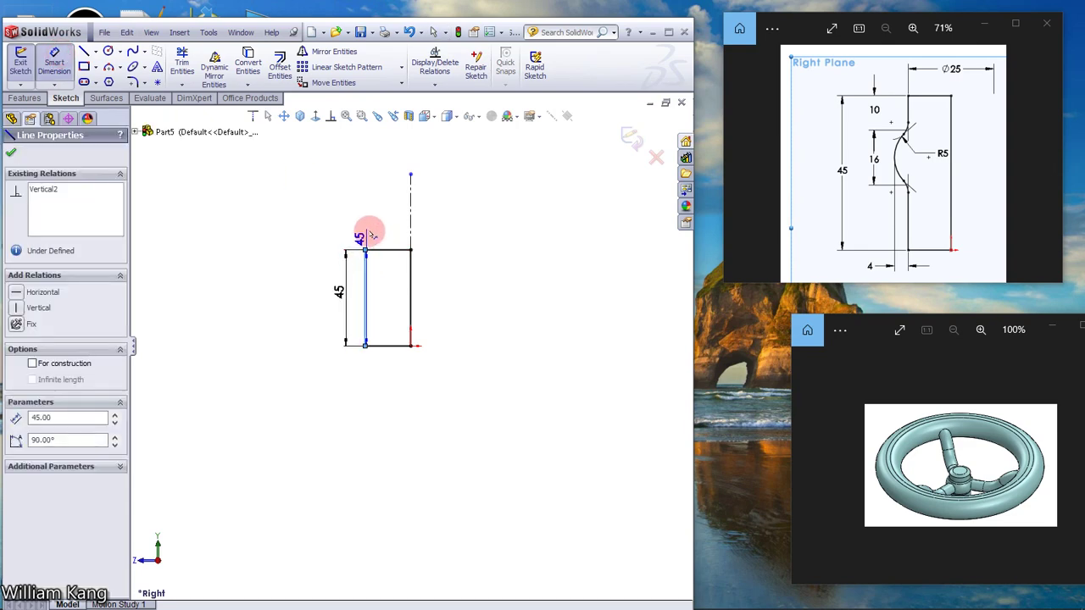
pyautogui.click(411, 221)
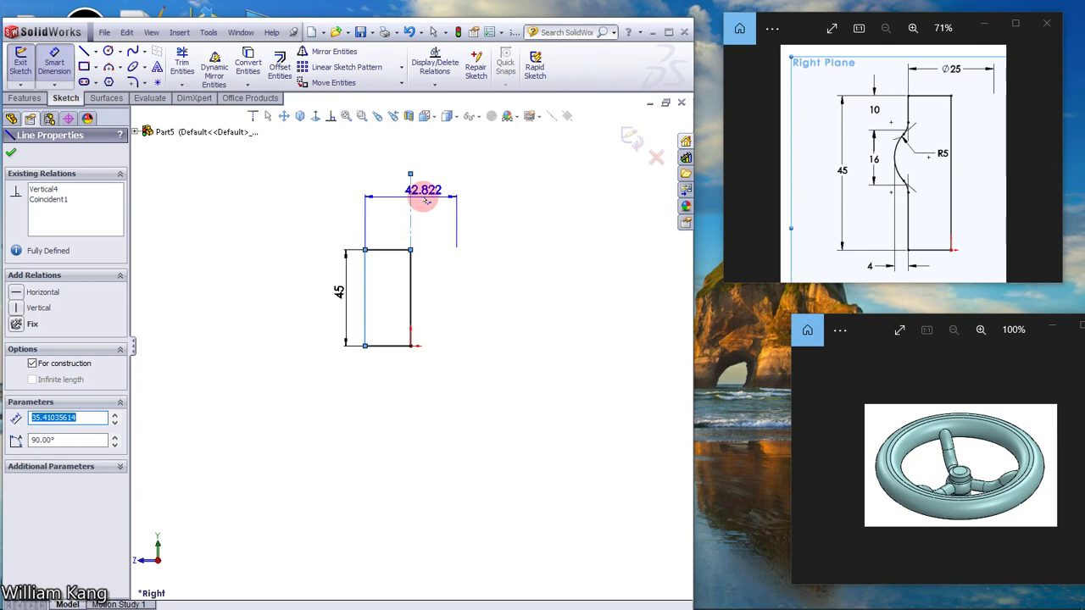
pyautogui.click(427, 213)
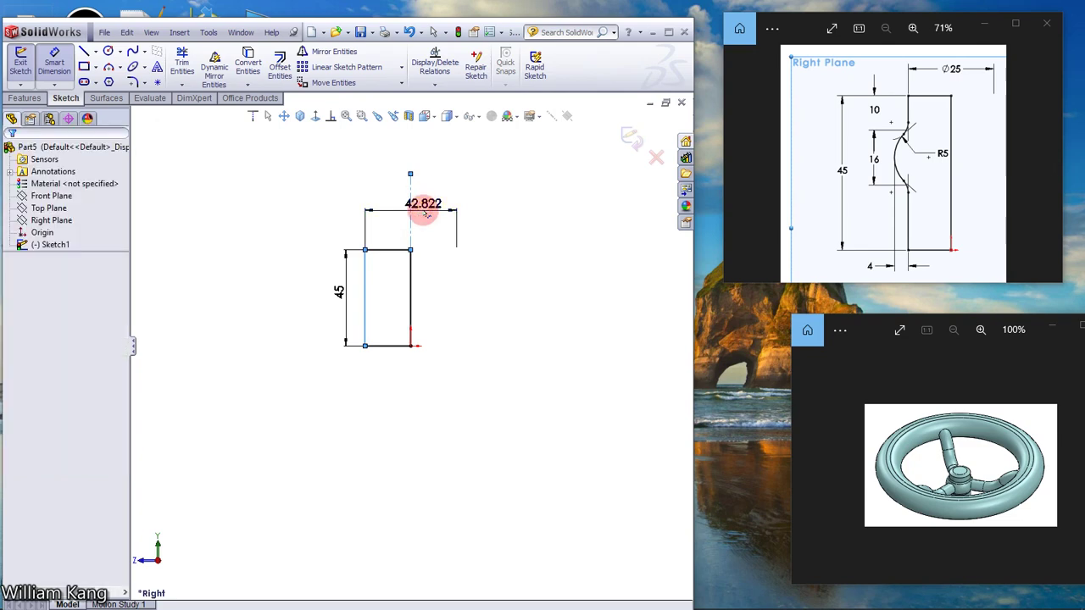
pyautogui.write('2')
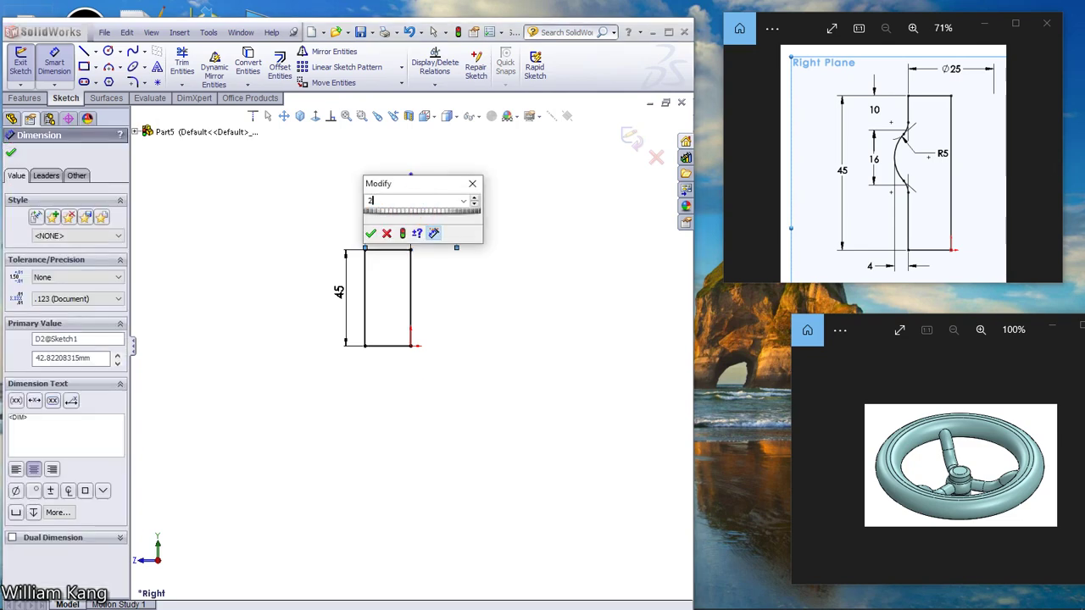
pyautogui.write('5')
pyautogui.press('Return')
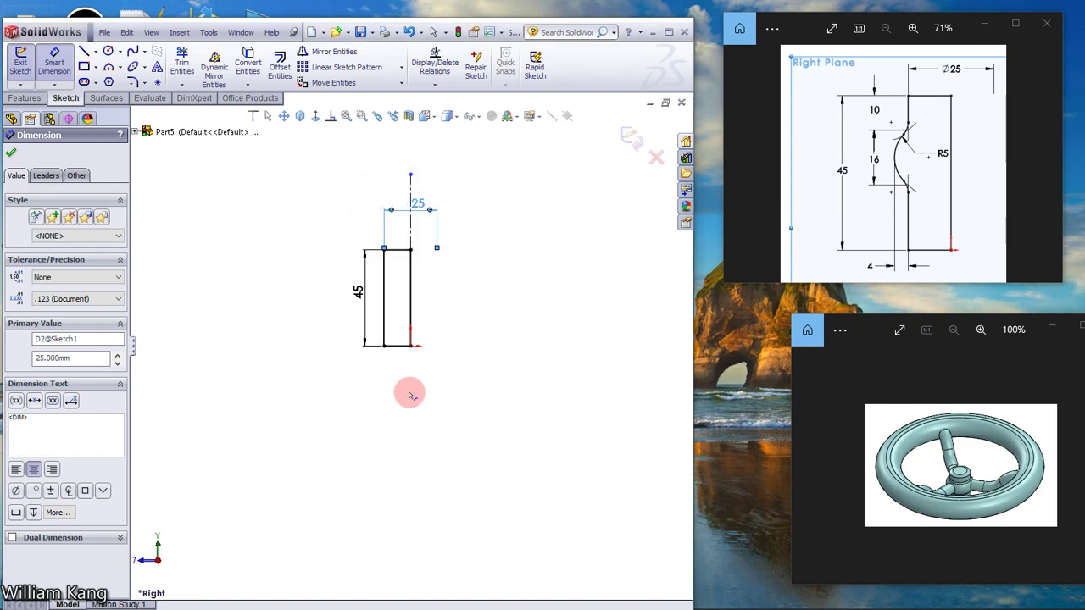
pyautogui.scroll(-3, 414, 395)
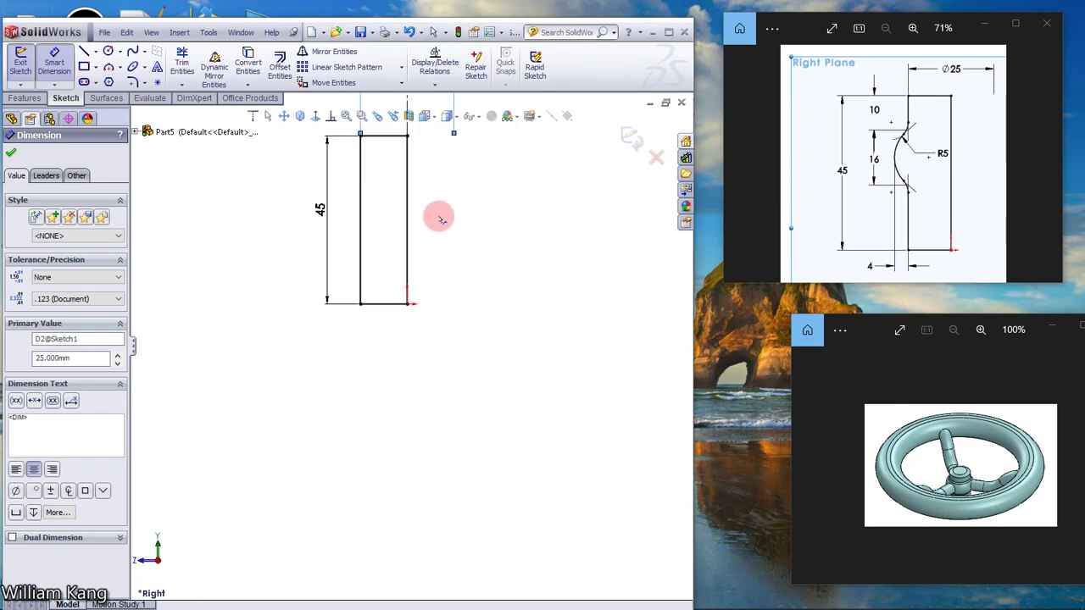
pyautogui.press('Escape')
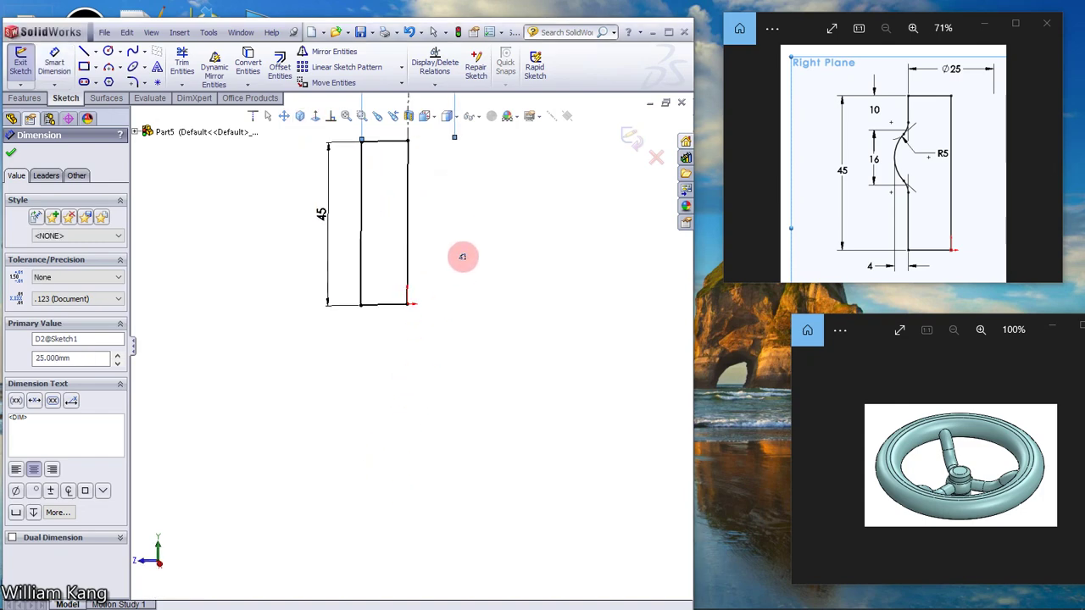
pyautogui.moveTo(463, 256)
pyautogui.mouseDown(button='middle')
pyautogui.moveTo(480, 206)
pyautogui.moveTo(441, 182)
pyautogui.mouseUp(button='middle')
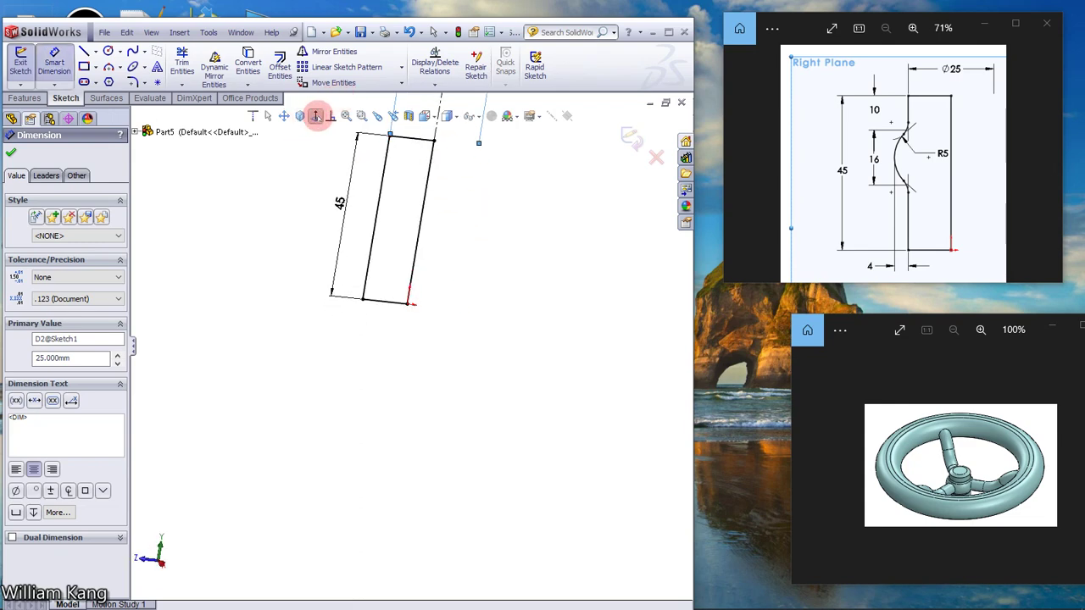
pyautogui.click(318, 116)
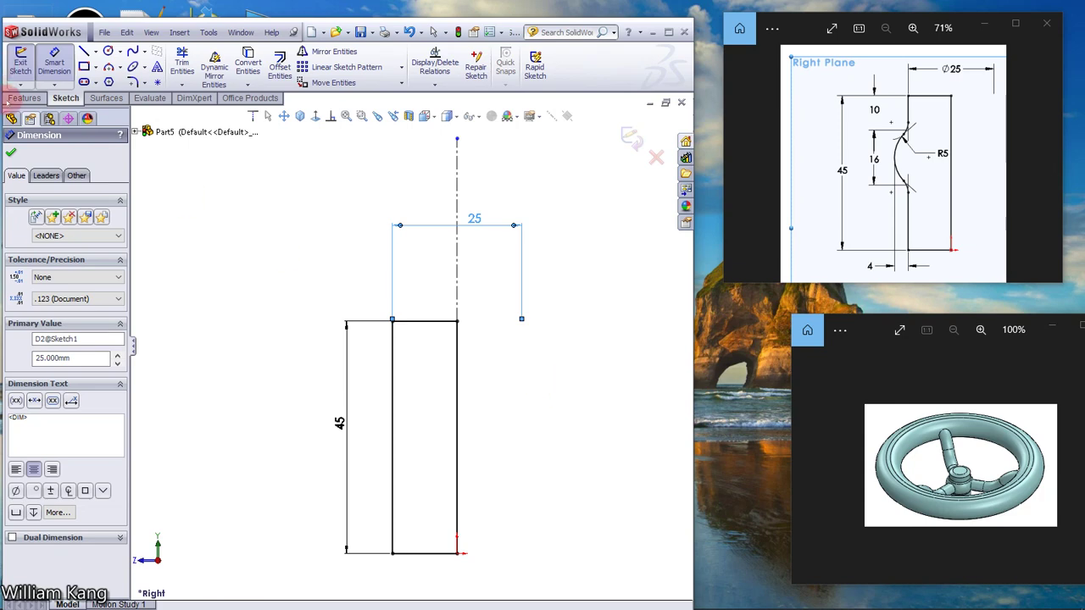
# Draw a three-point arc bulging out from the left edge and trim the line inside it.
pyautogui.click(121, 67)
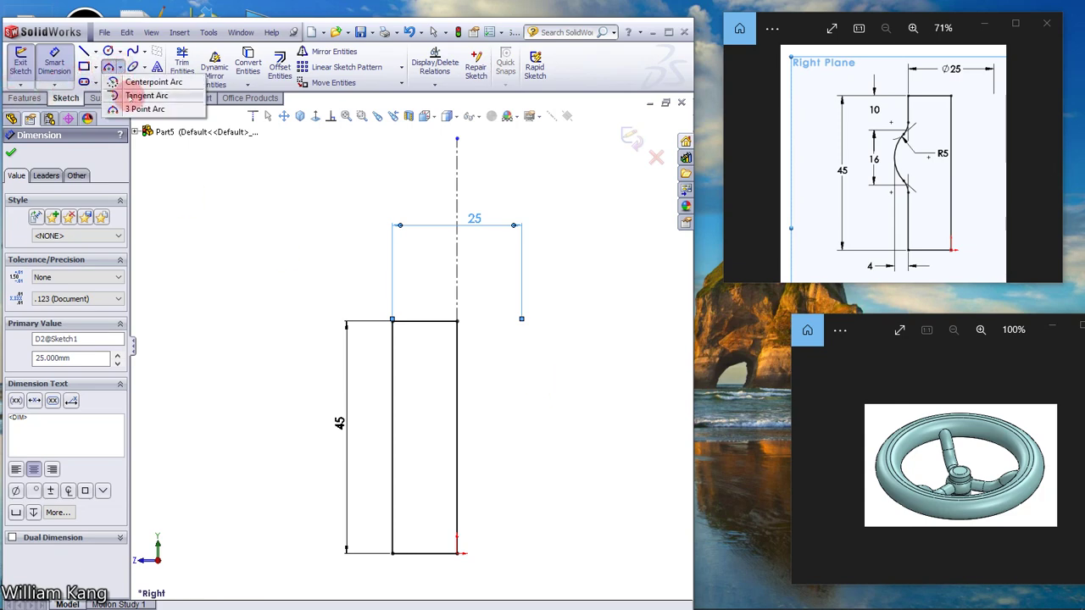
pyautogui.click(136, 109)
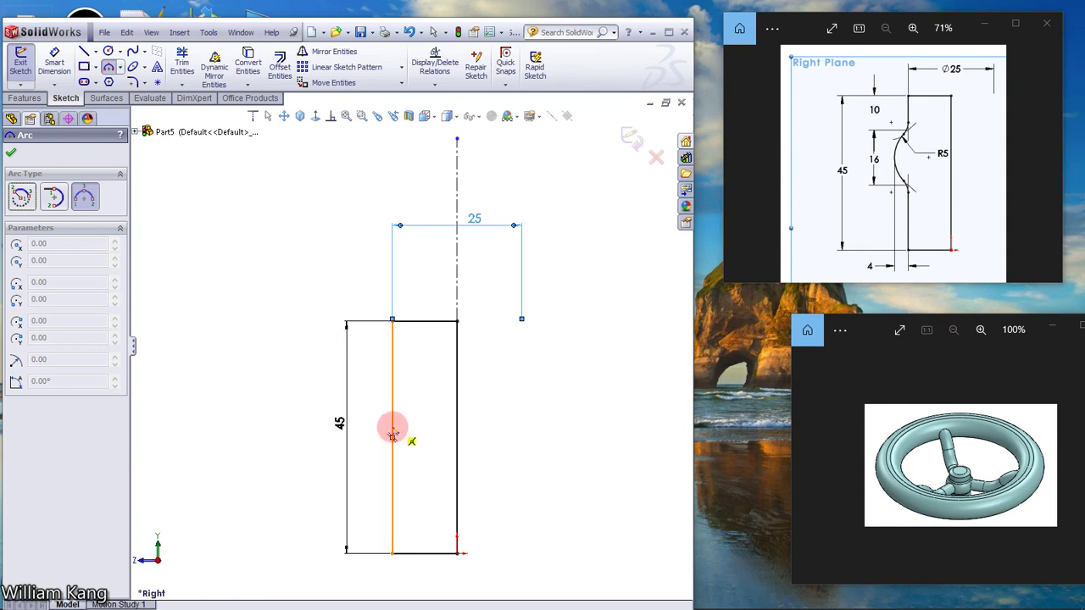
pyautogui.click(391, 436)
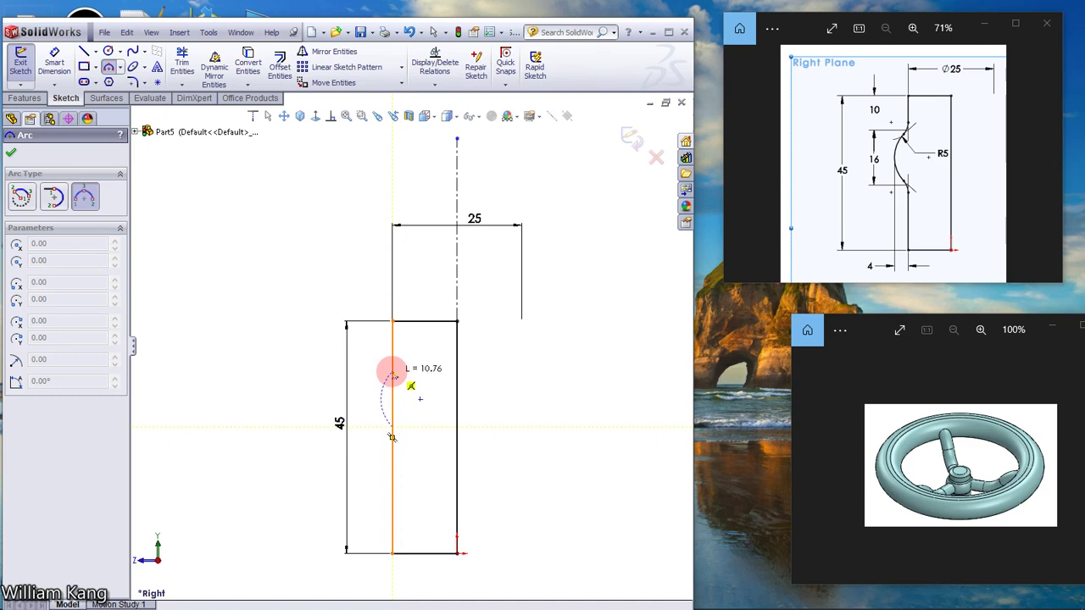
pyautogui.click(392, 373)
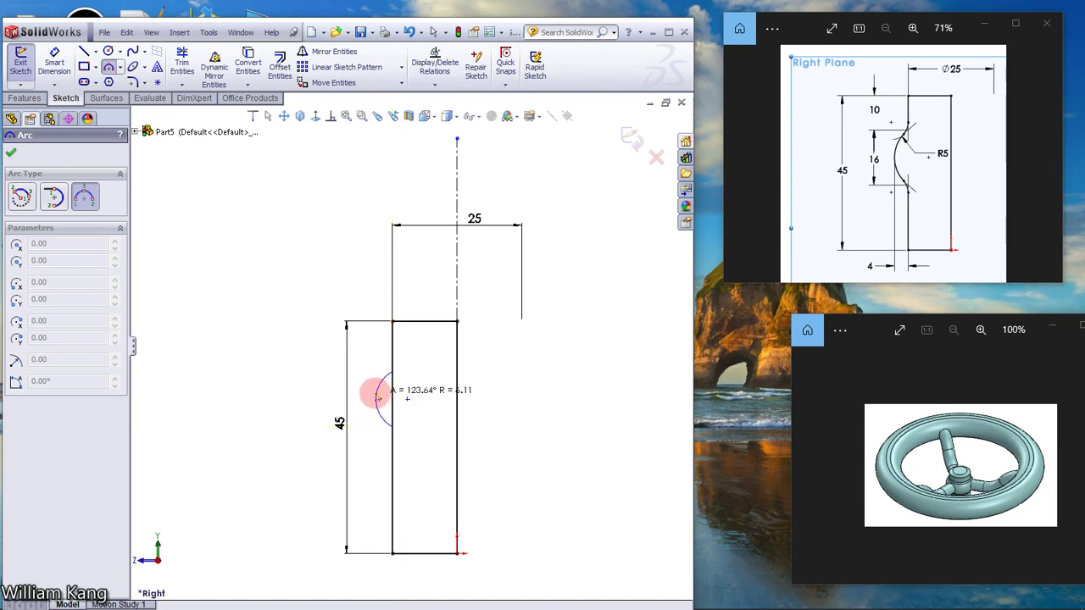
pyautogui.click(376, 396)
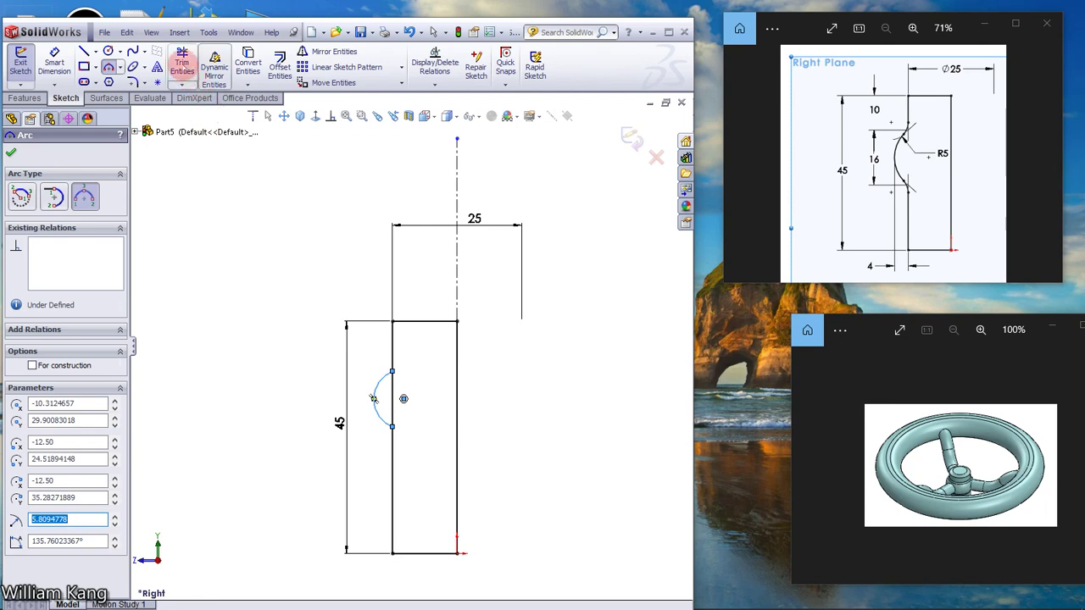
pyautogui.click(182, 60)
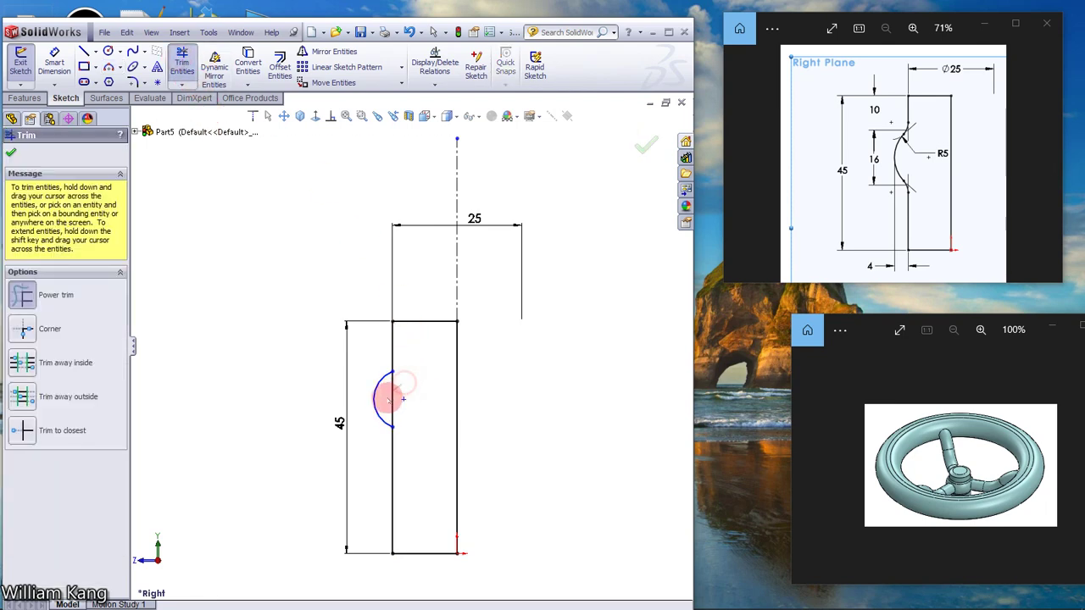
# Dimension the line above the arc to 10 mm and the arc's endpoint spacing to 16 mm.
pyautogui.click(54, 63)
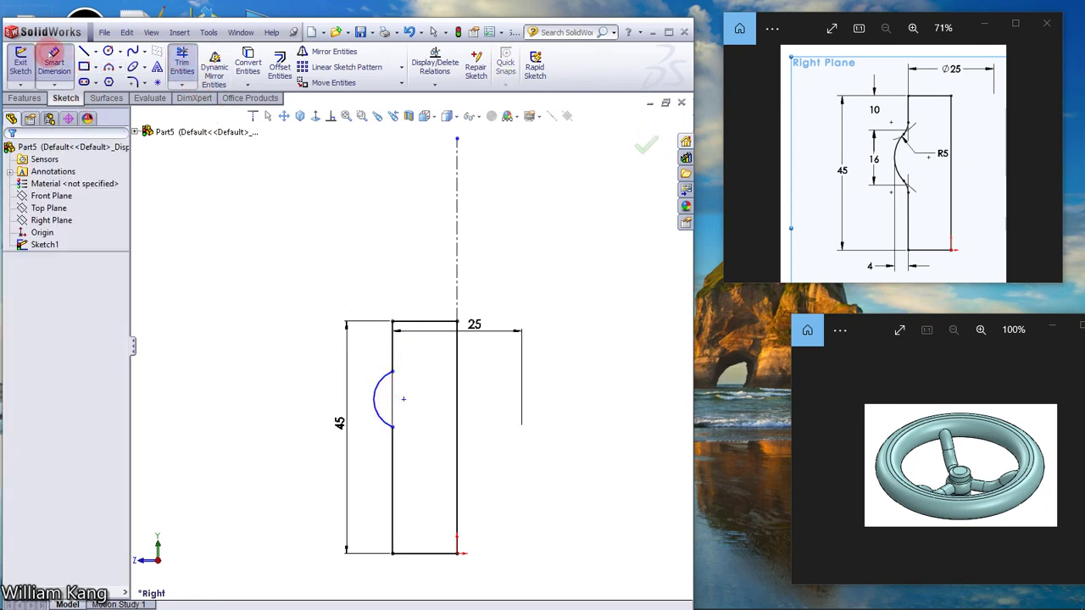
pyautogui.click(394, 345)
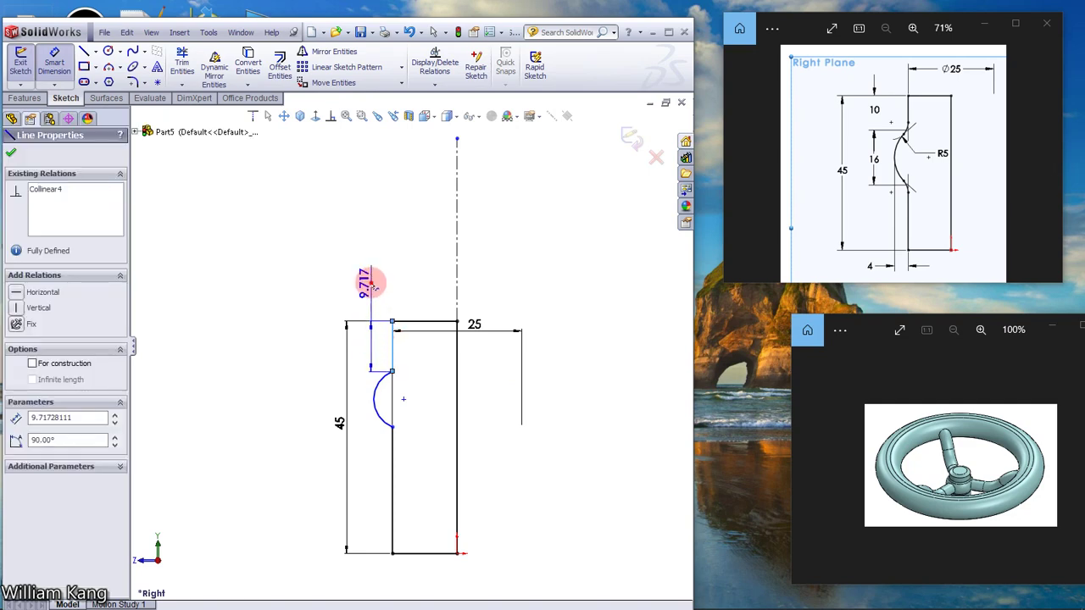
pyautogui.click(372, 288)
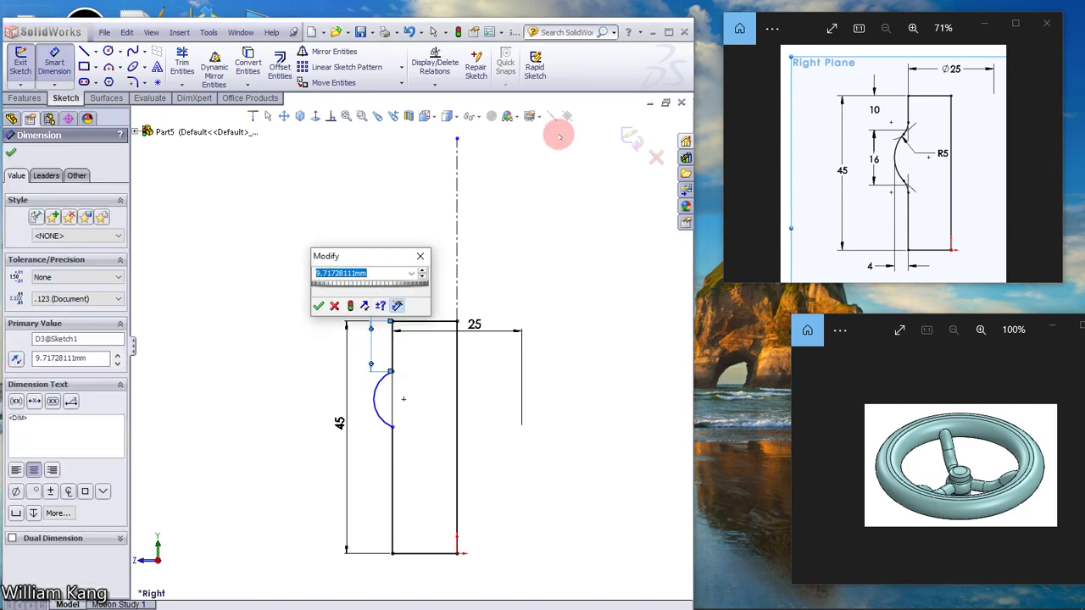
pyautogui.write('10')
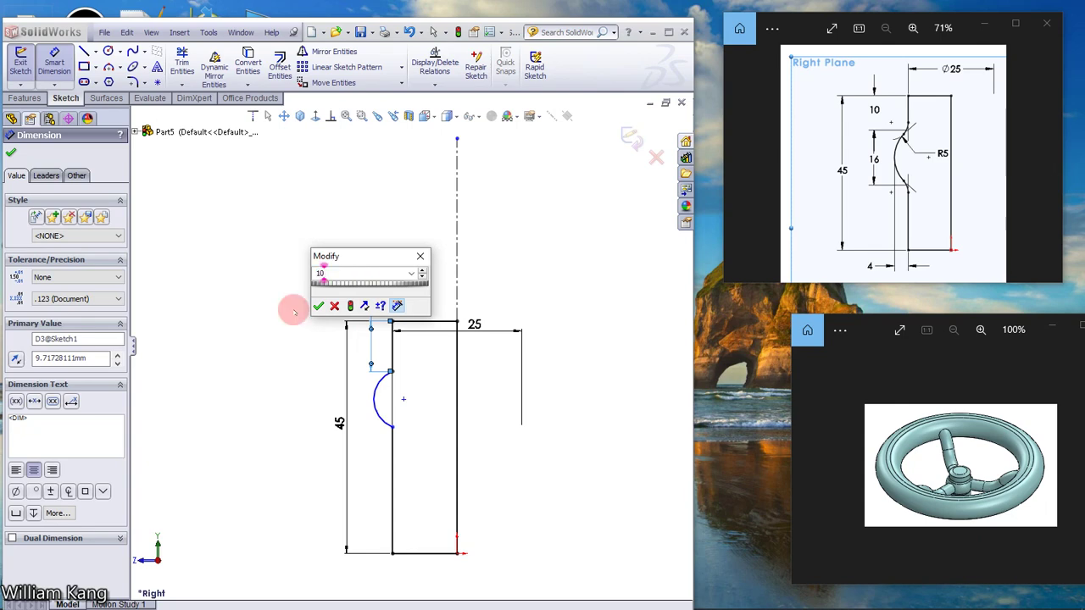
pyautogui.press('Return')
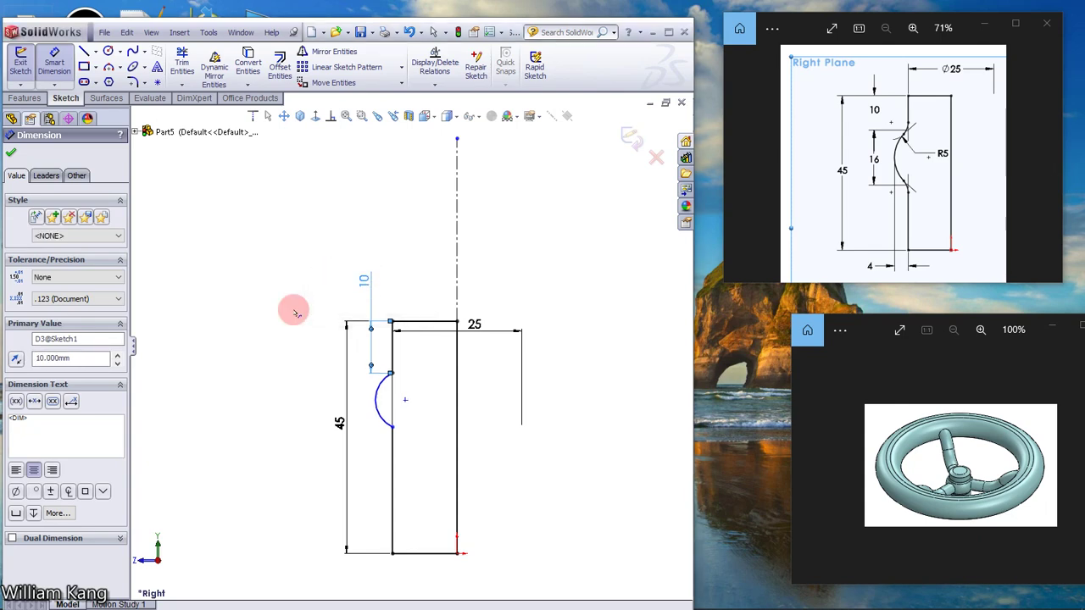
pyautogui.click(393, 427)
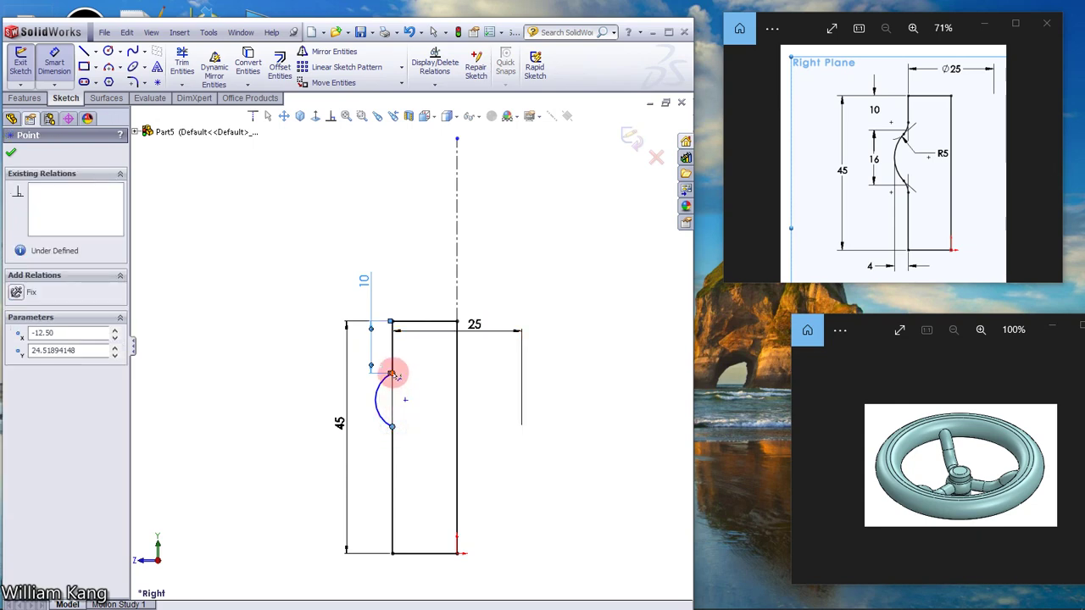
pyautogui.click(393, 374)
pyautogui.click(419, 399)
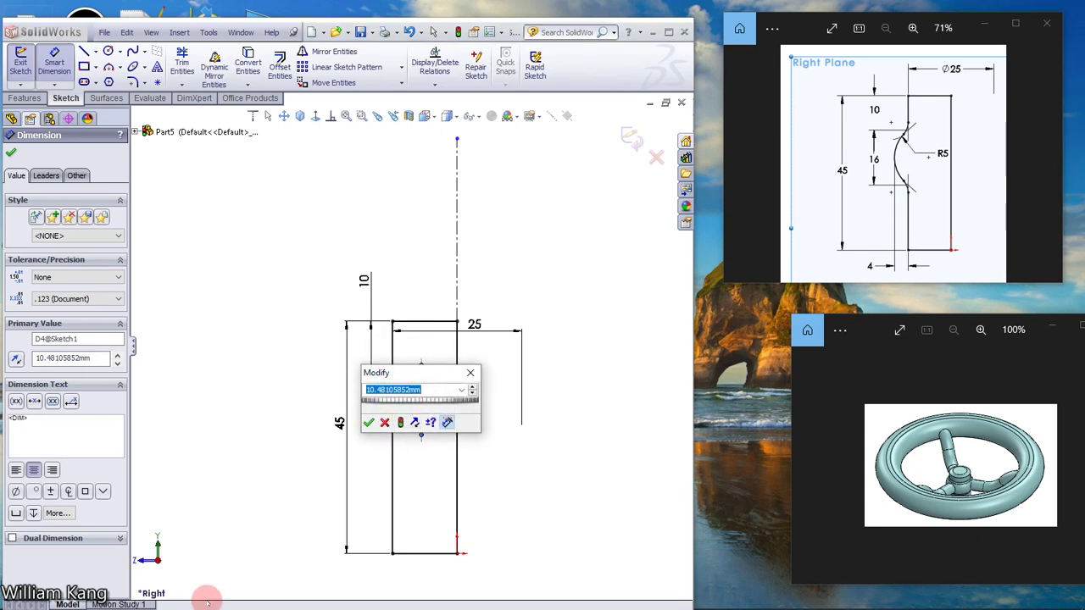
pyautogui.write('16')
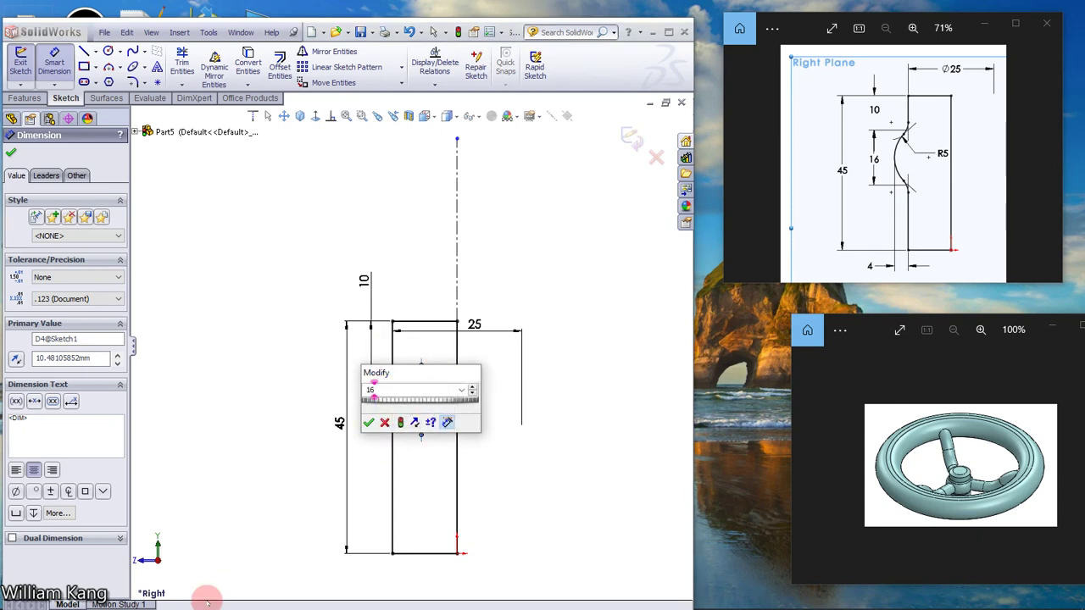
pyautogui.press('Return')
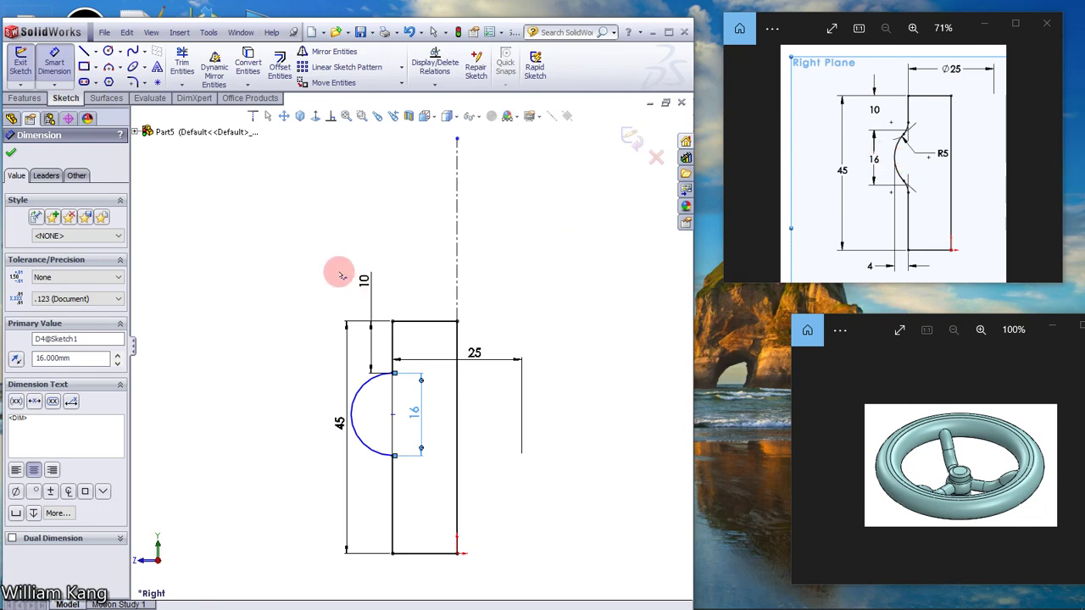
# Dimension the arc's depth from the edge to 4 mm.
pyautogui.click(354, 417)
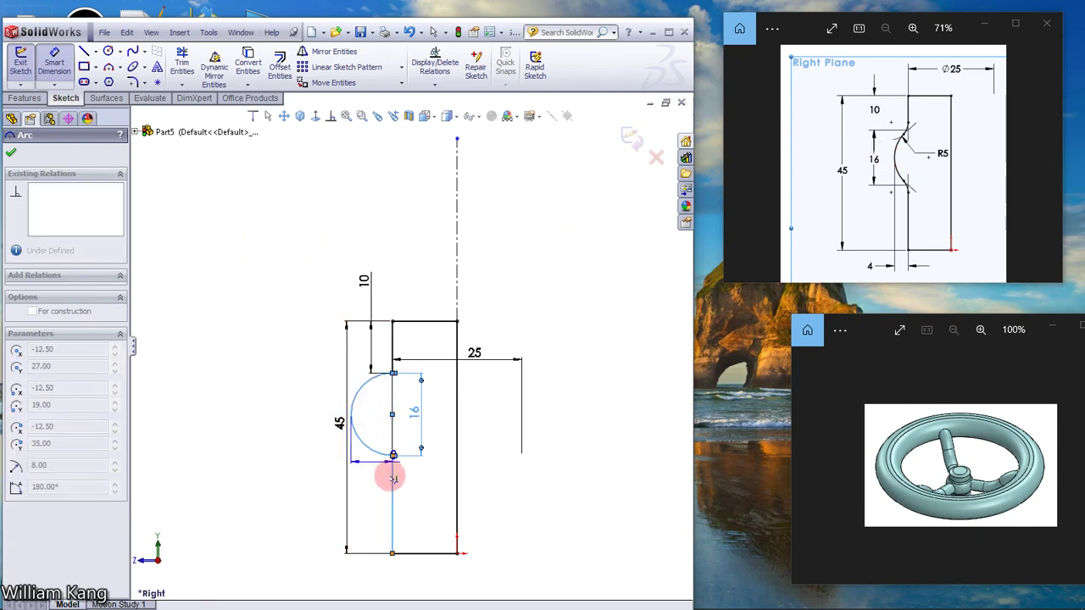
pyautogui.keyDown('ctrl'); pyautogui.click(393, 479); pyautogui.keyUp('ctrl')
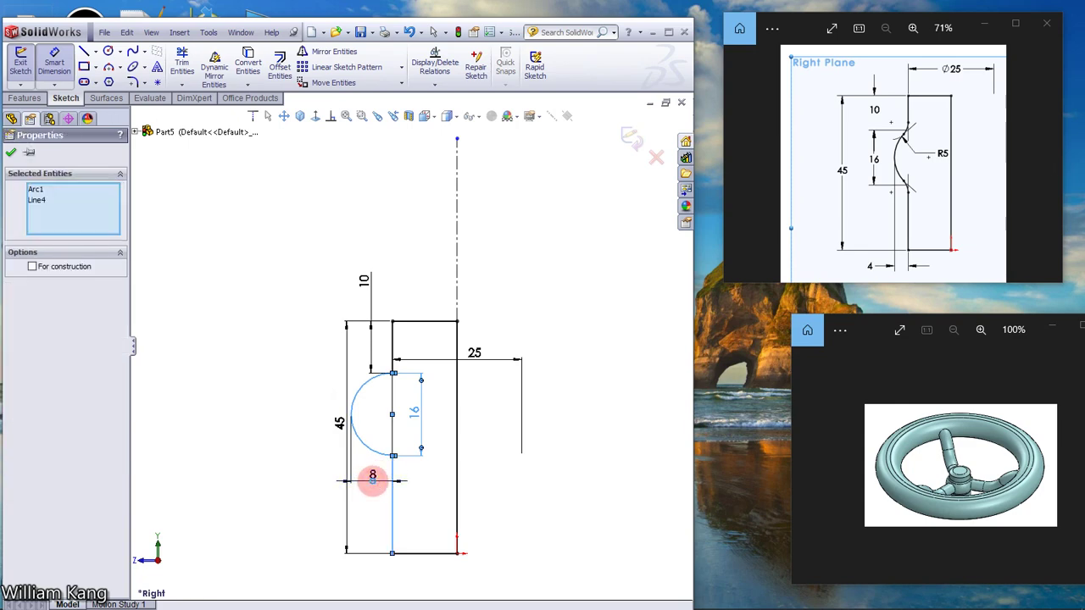
pyautogui.click(372, 477)
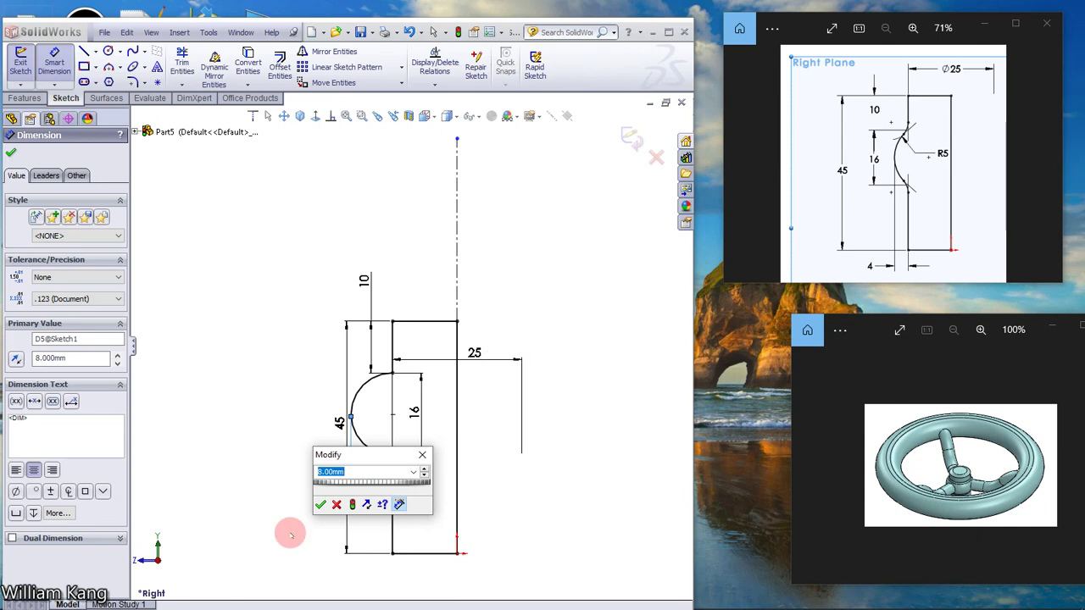
pyautogui.write('4')
pyautogui.press('Return')
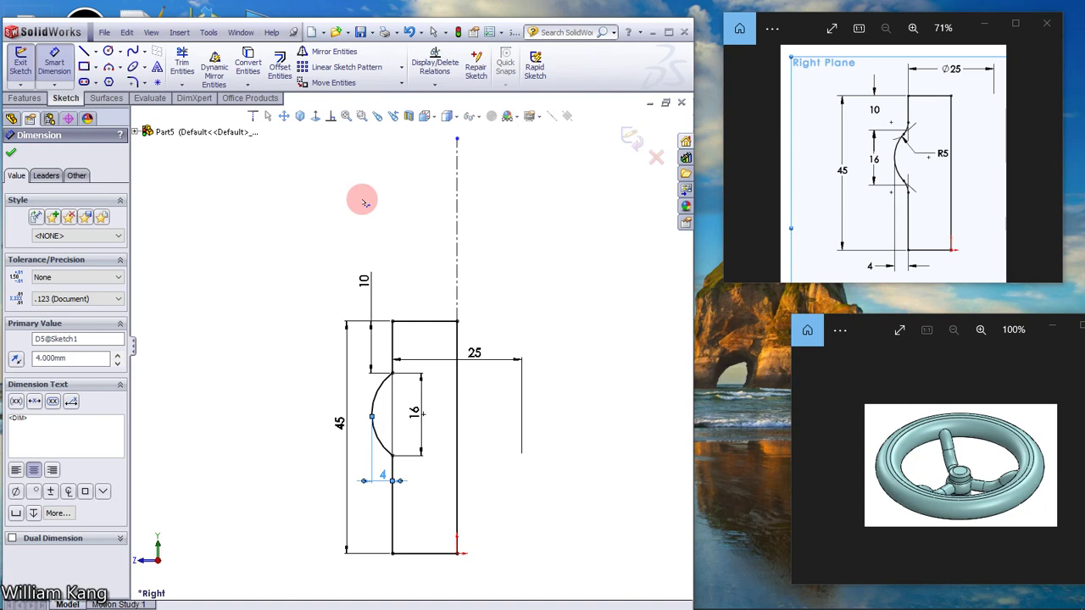
pyautogui.press('Escape')
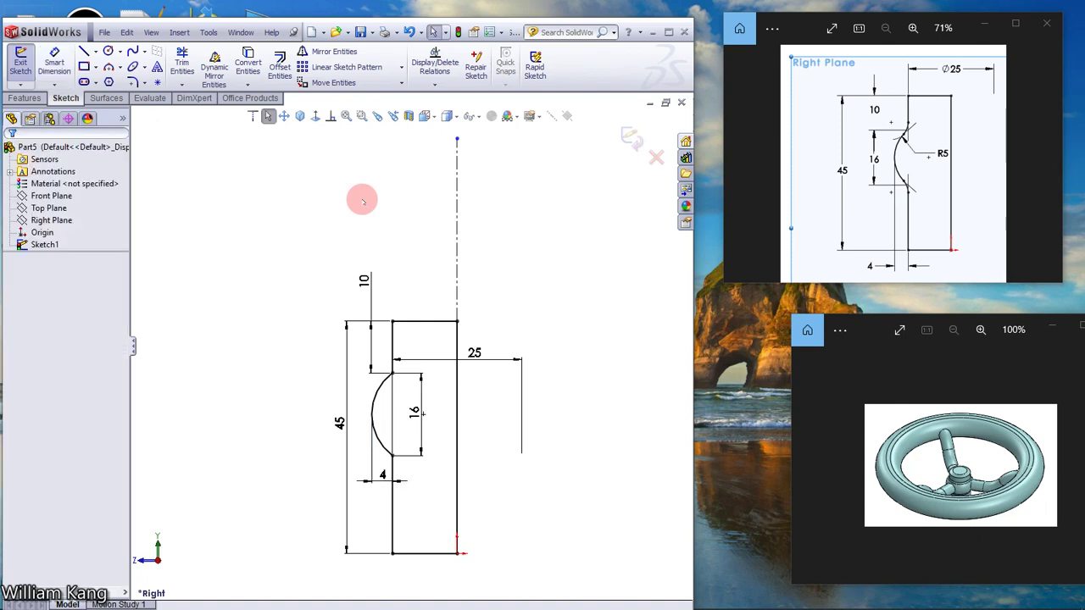
pyautogui.click(458, 261)
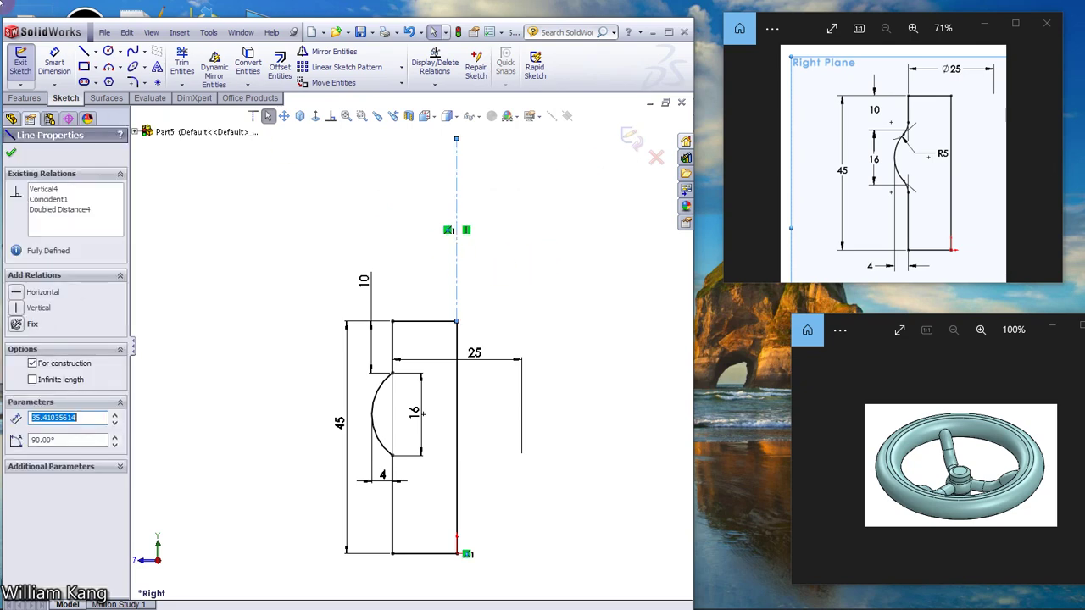
pyautogui.click(23, 97)
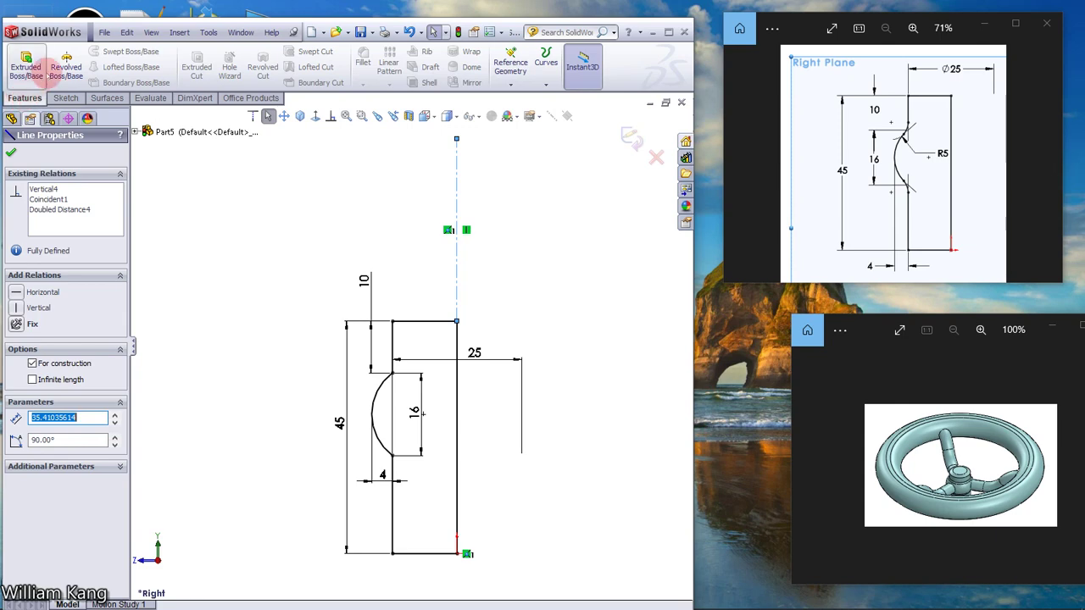
pyautogui.click(66, 64)
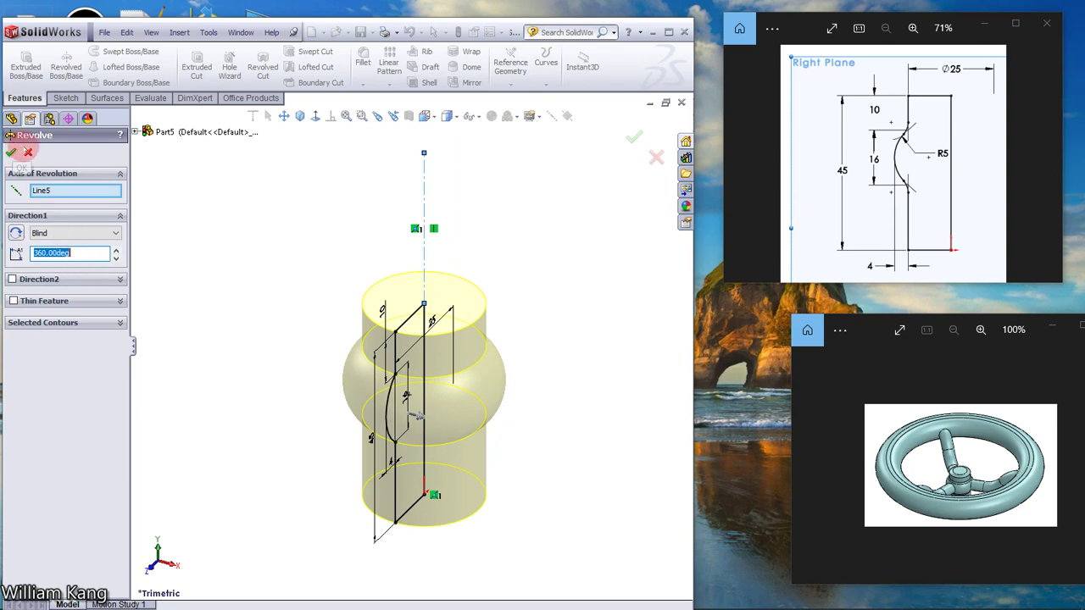
pyautogui.click(28, 153)
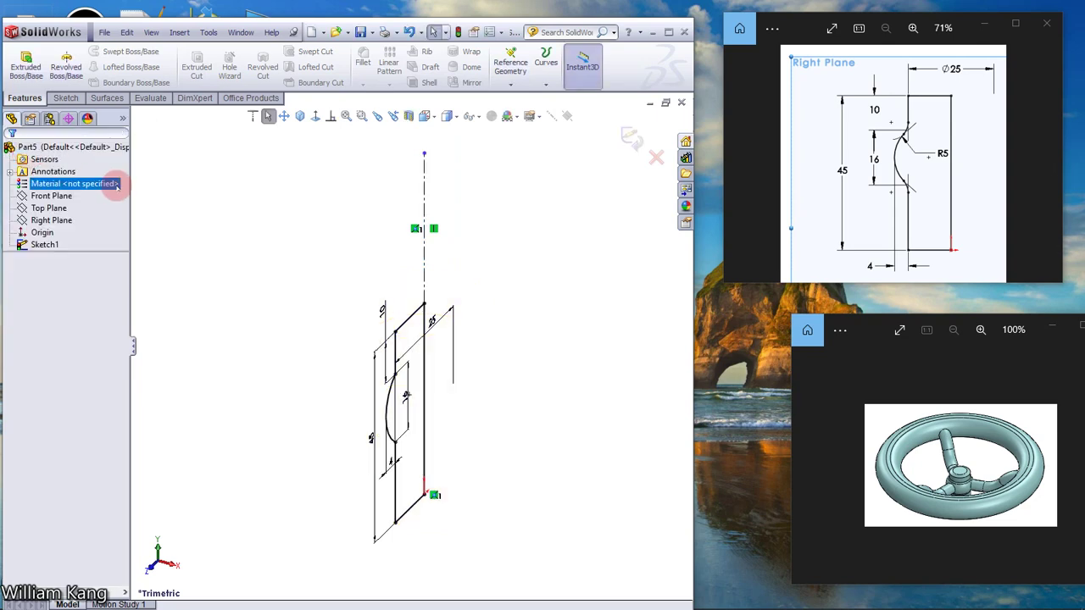
pyautogui.click(315, 117)
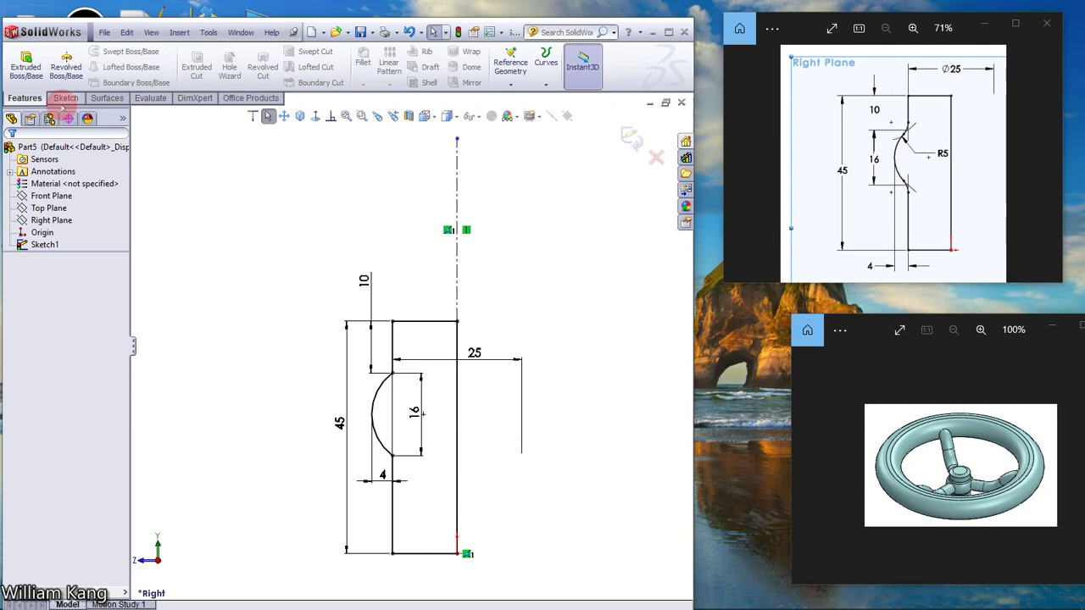
pyautogui.click(65, 98)
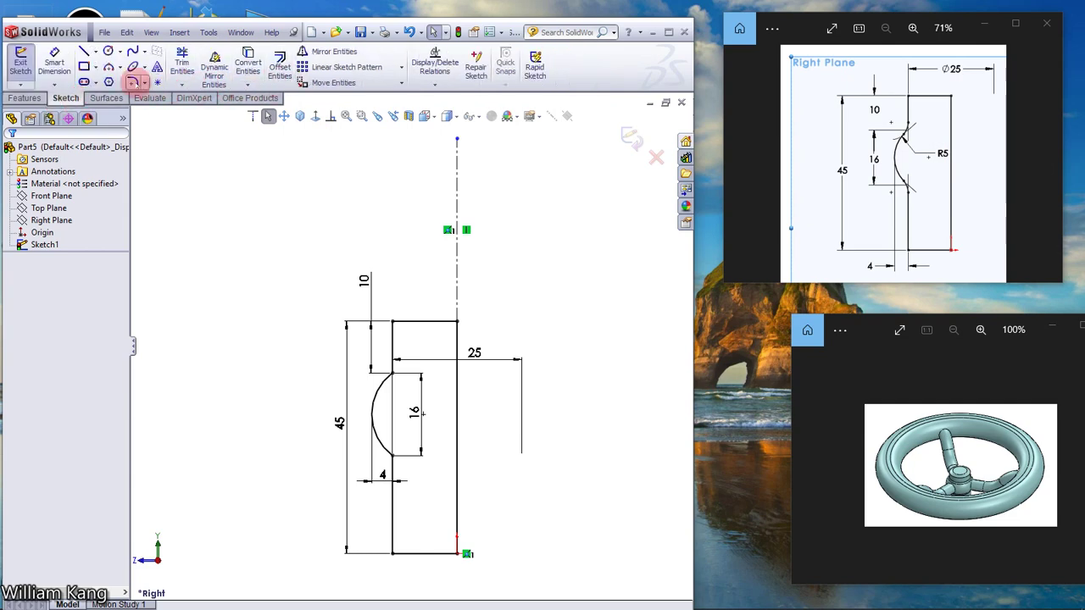
# Add R5 sketch fillets at the upper and lower arc-to-edge corners, then select the centerline.
pyautogui.click(133, 82)
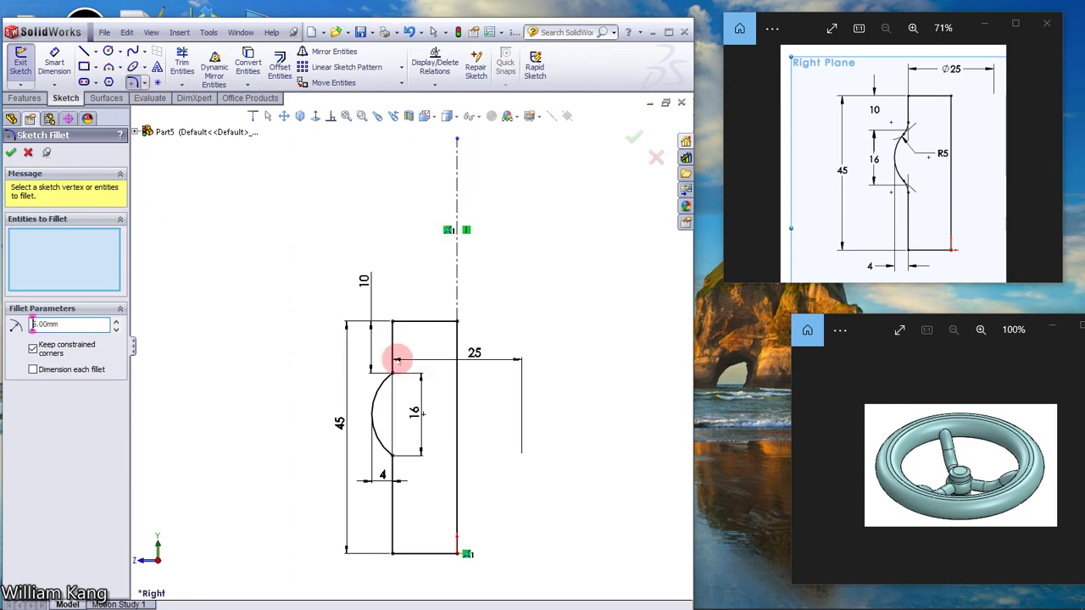
pyautogui.click(392, 374)
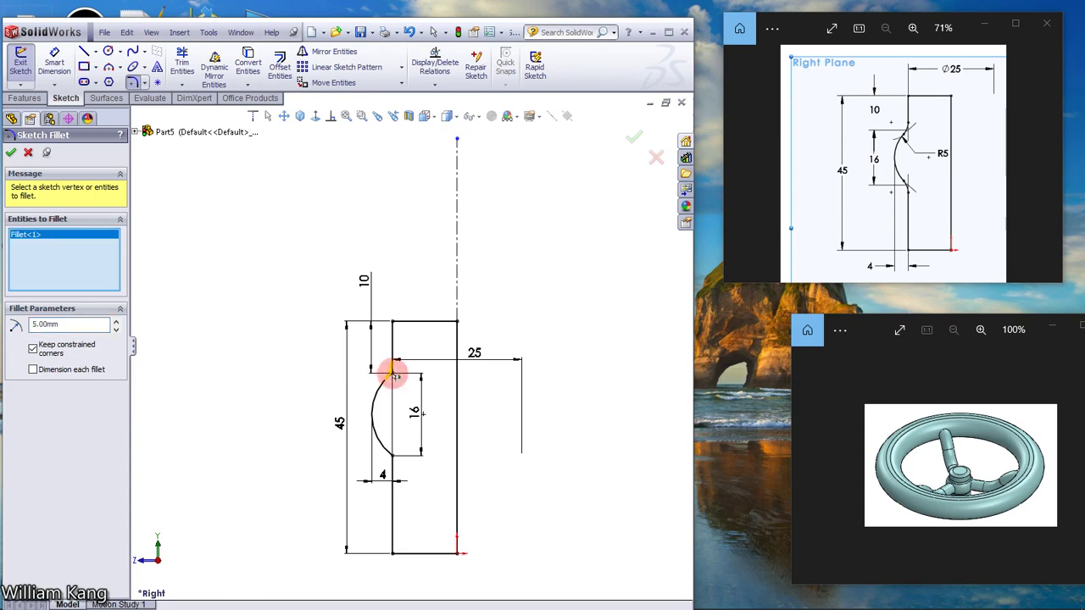
pyautogui.click(392, 457)
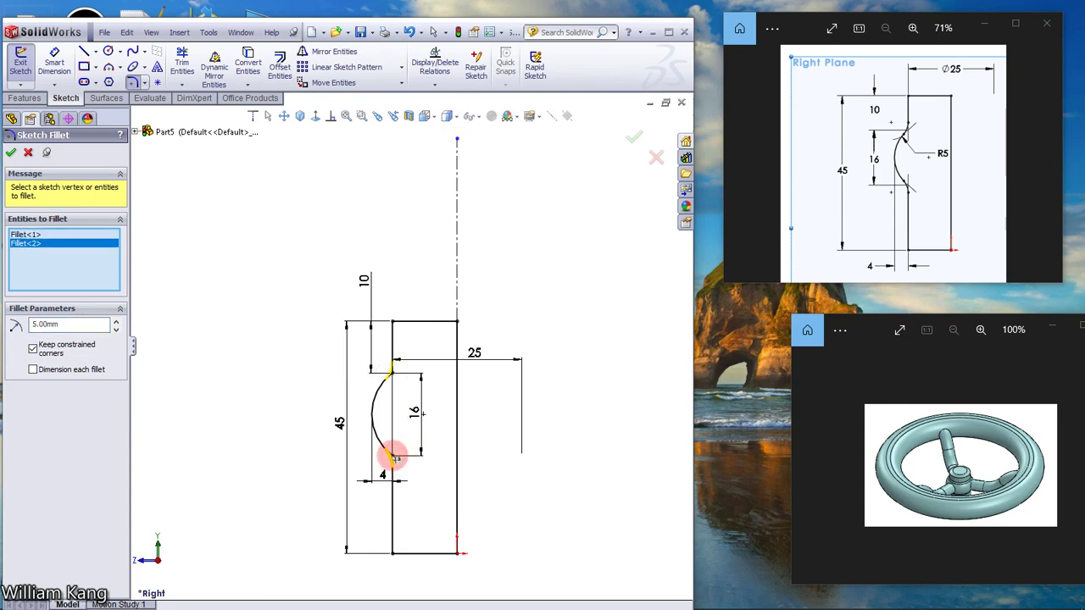
pyautogui.click(12, 152)
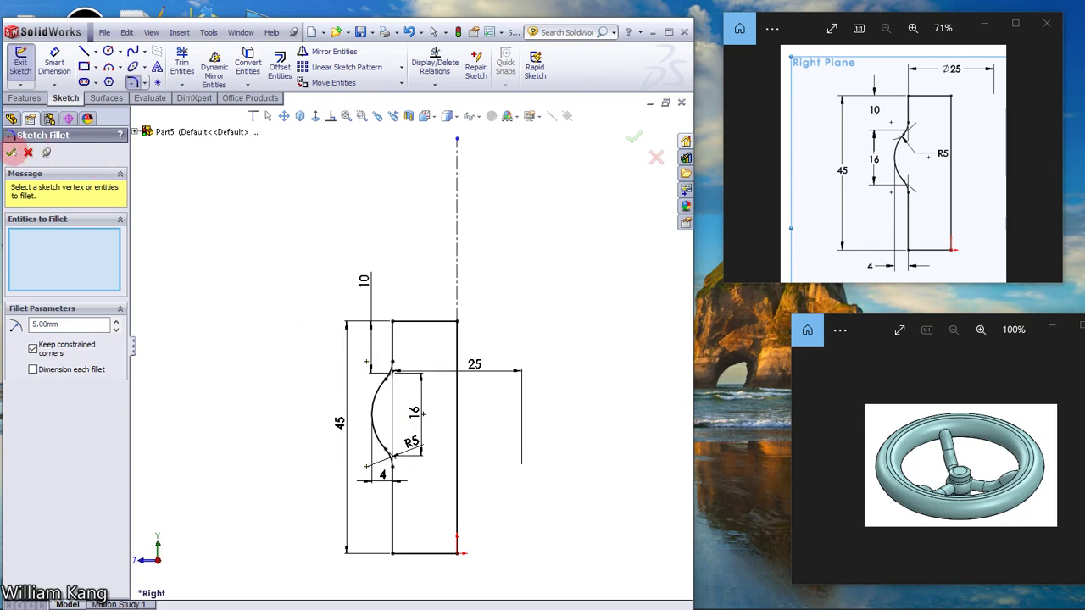
pyautogui.click(12, 152)
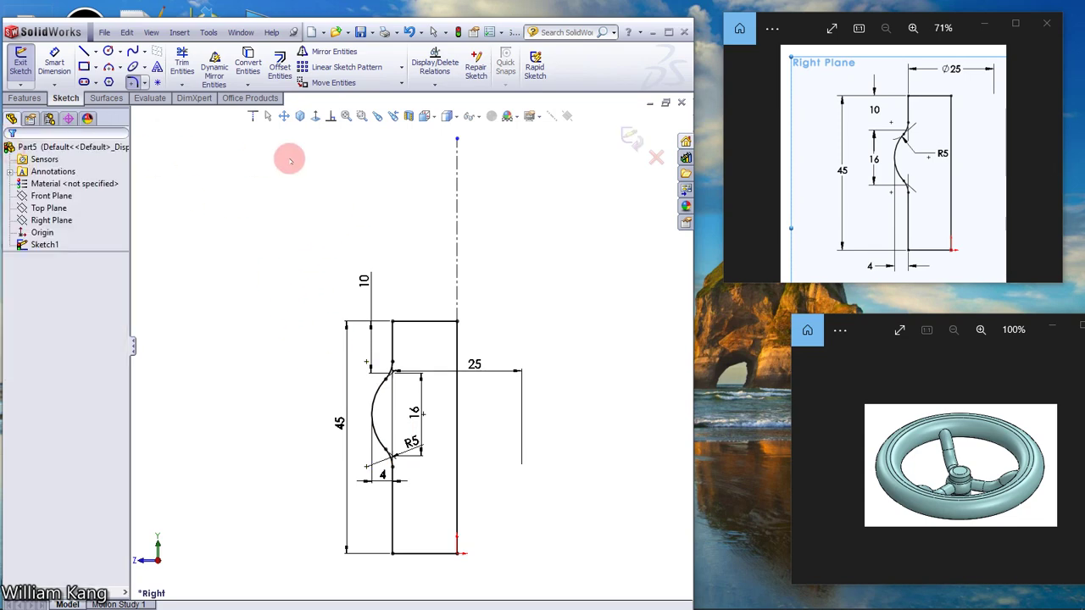
pyautogui.click(457, 204)
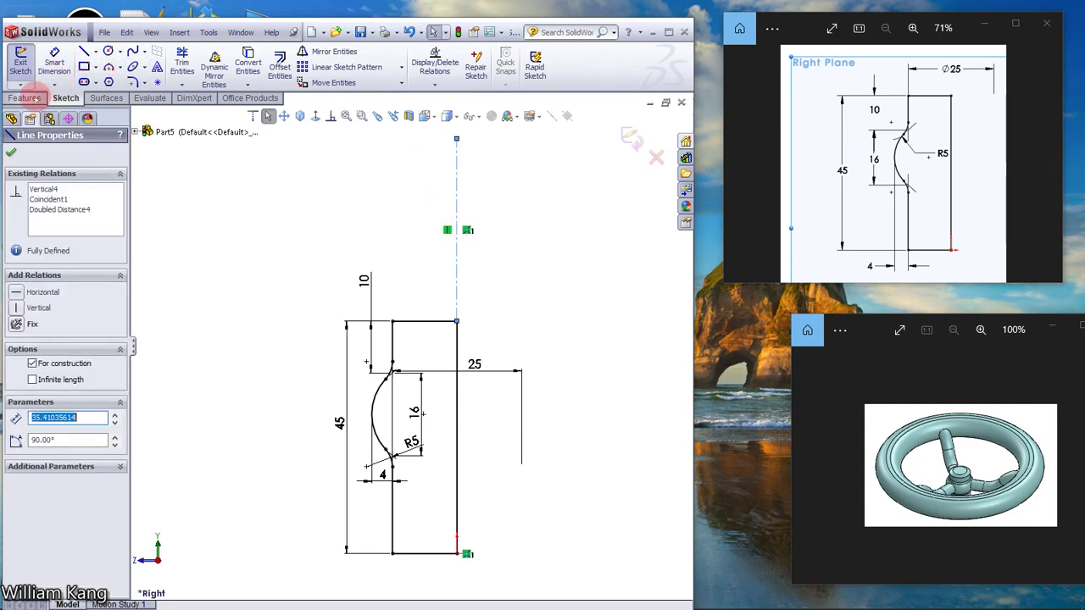
# Revolve the profile 360° about the centerline into Revolve1 and show the next reference drawing.
pyautogui.click(25, 98)
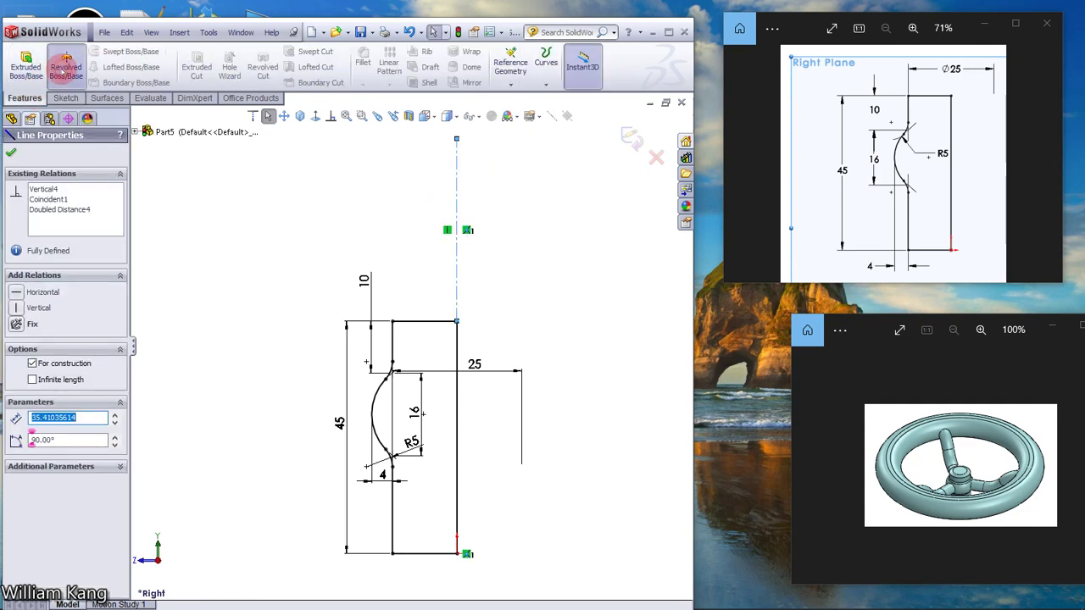
pyautogui.click(67, 68)
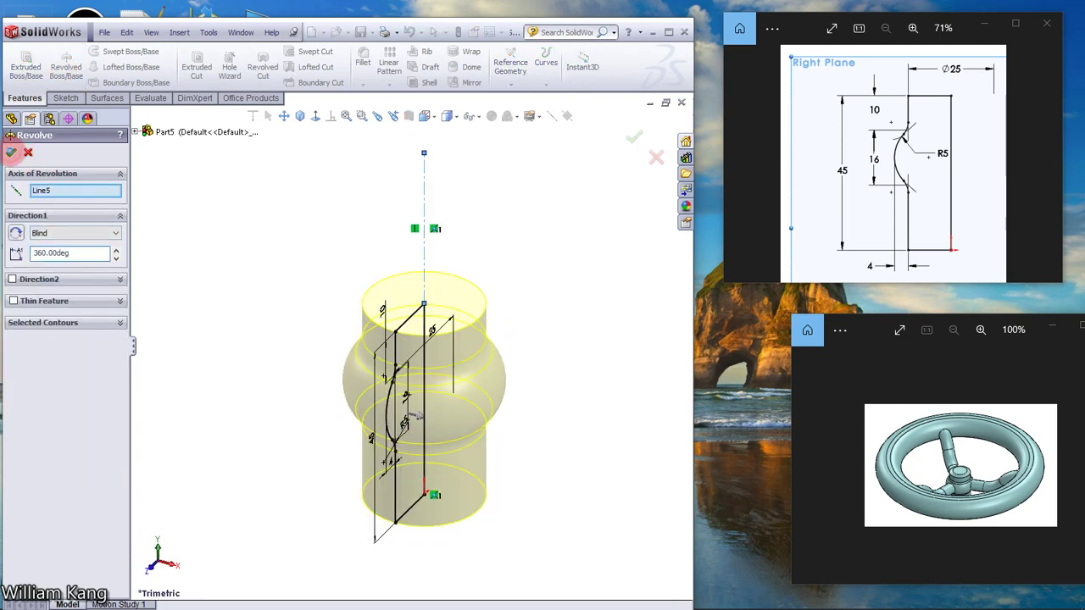
pyautogui.click(11, 152)
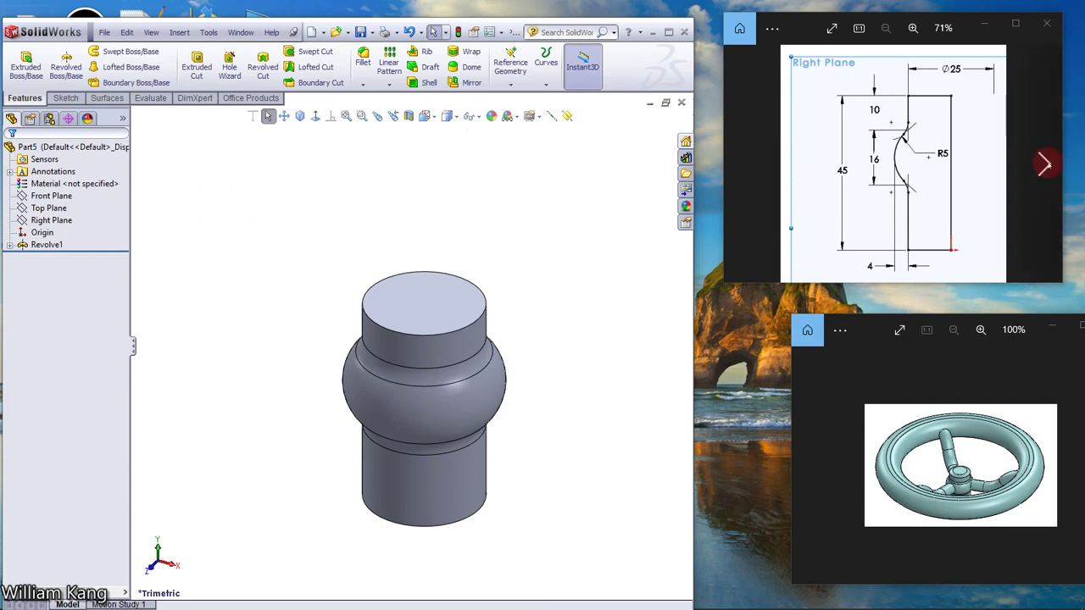
pyautogui.click(1044, 163)
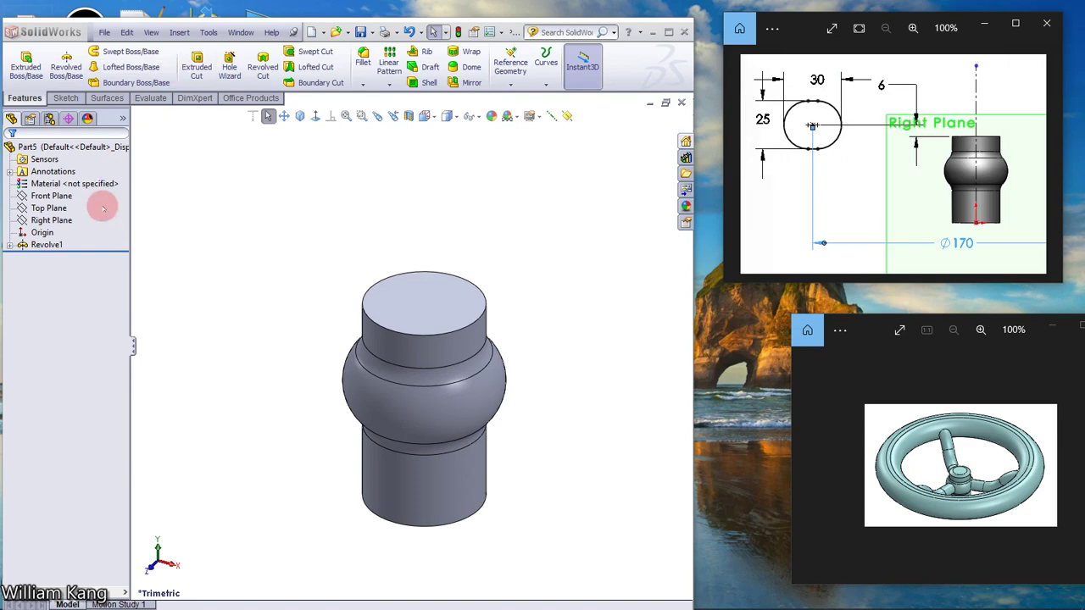
# Start a Right Plane sketch in Normal To view and draw a Ø25 circle.
pyautogui.click(52, 221)
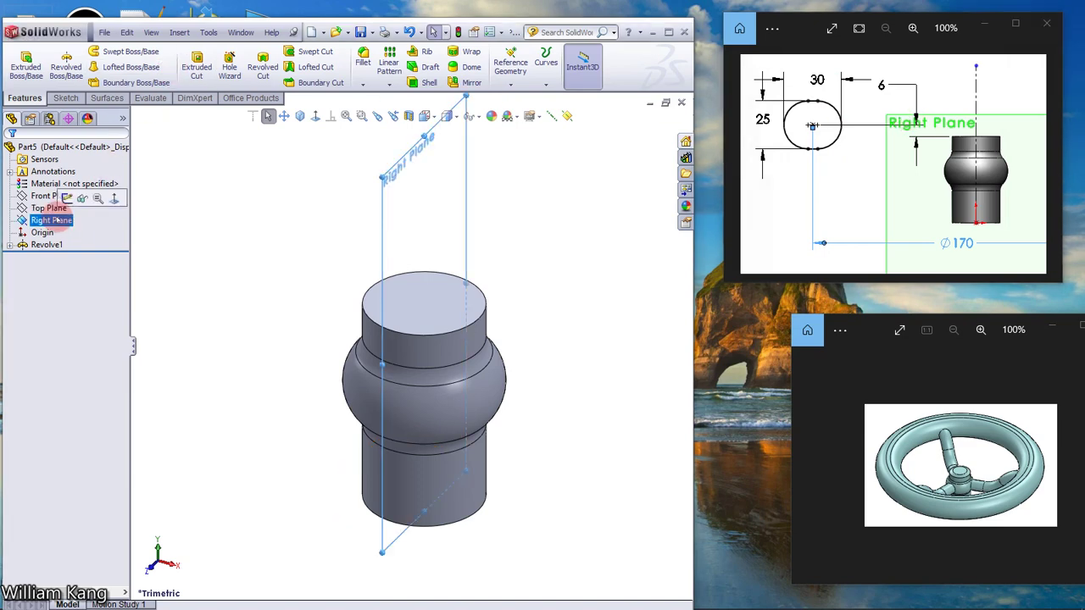
pyautogui.keyDown('ctrl'); pyautogui.click(61, 206); pyautogui.keyUp('ctrl')
pyautogui.click(67, 197)
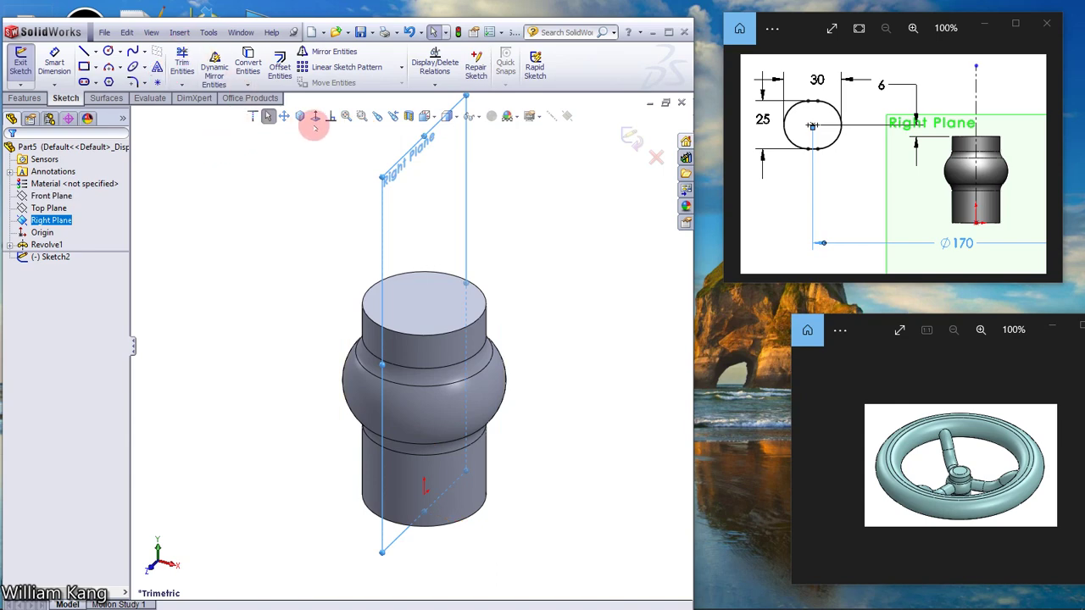
pyautogui.click(314, 116)
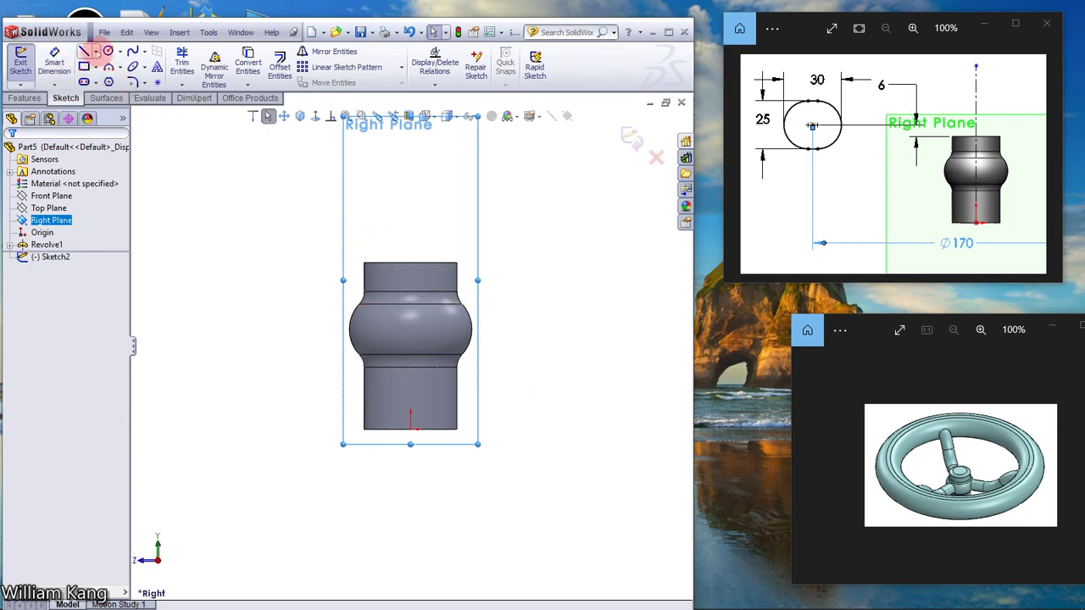
pyautogui.click(108, 51)
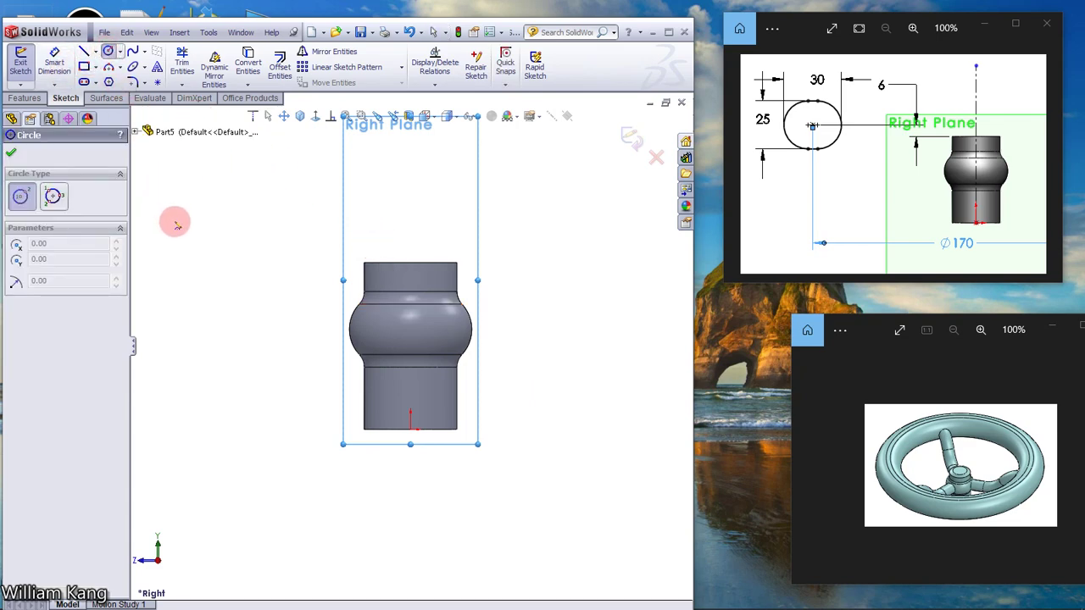
pyautogui.click(174, 221)
pyautogui.click(192, 238)
pyautogui.click(52, 74)
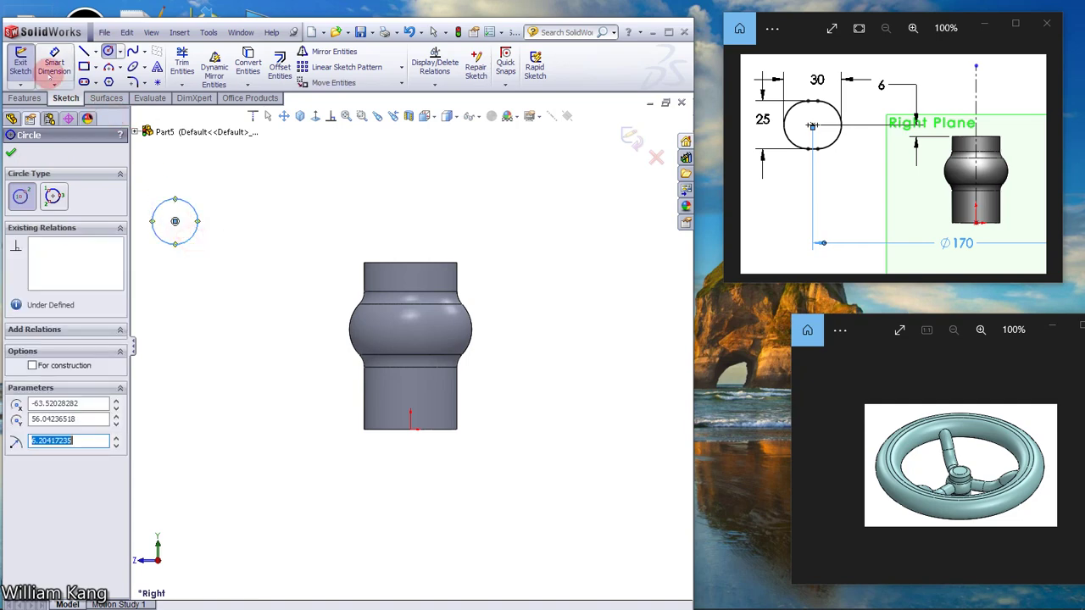
pyautogui.click(194, 209)
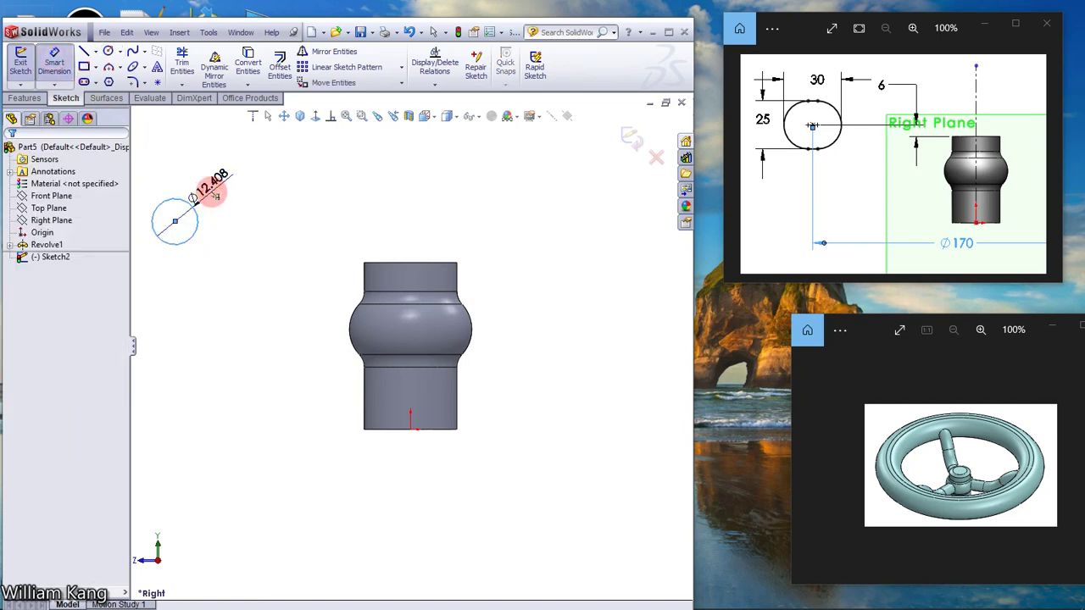
pyautogui.click(215, 194)
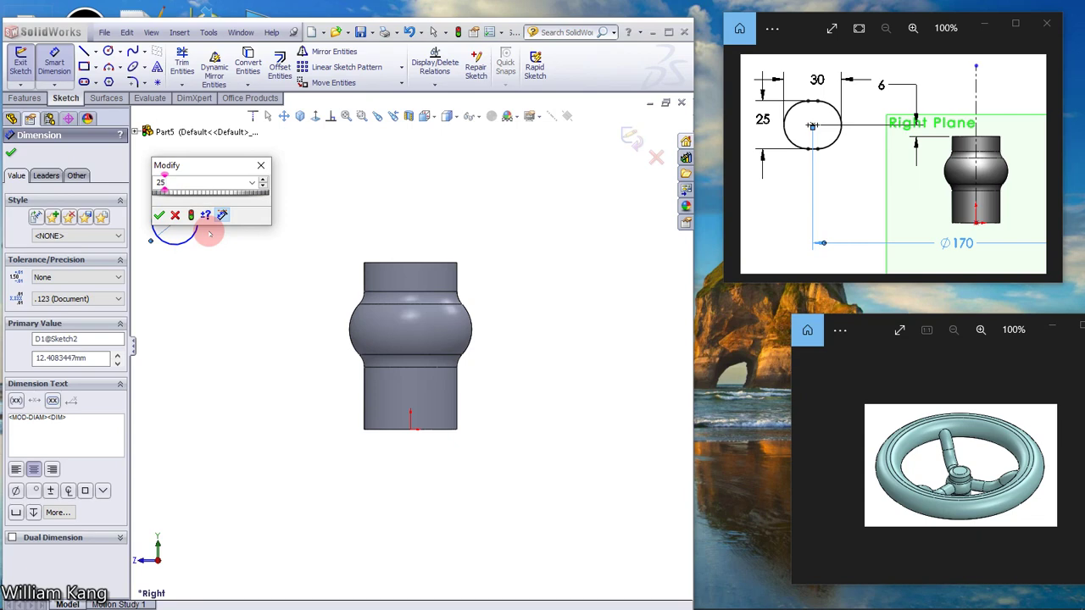
pyautogui.press('Return')
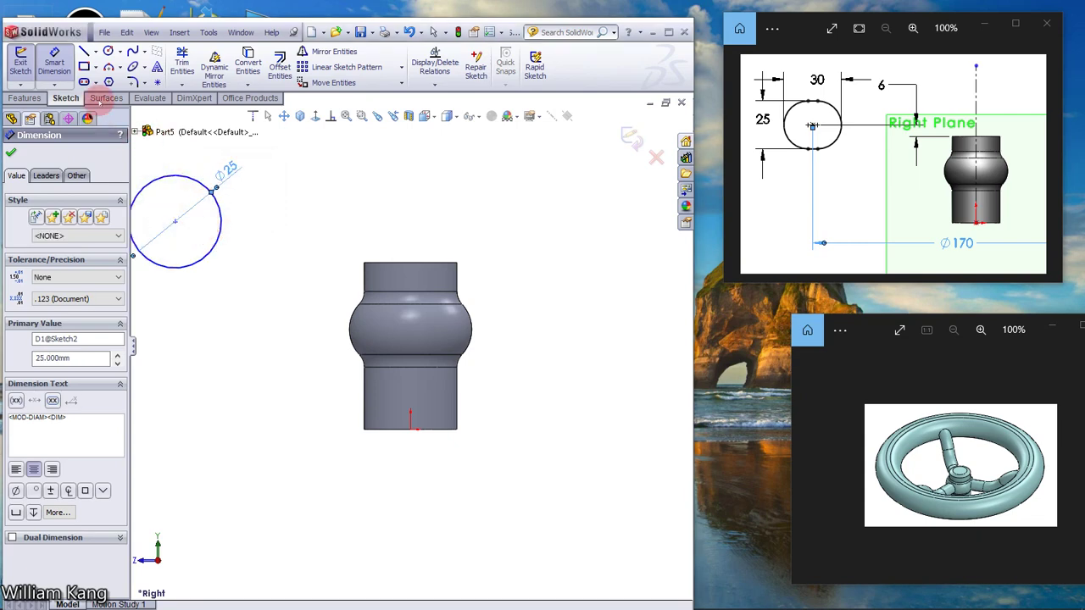
# Draw a horizontal centreline to the right from the circle's centre.
pyautogui.click(88, 52)
pyautogui.click(119, 80)
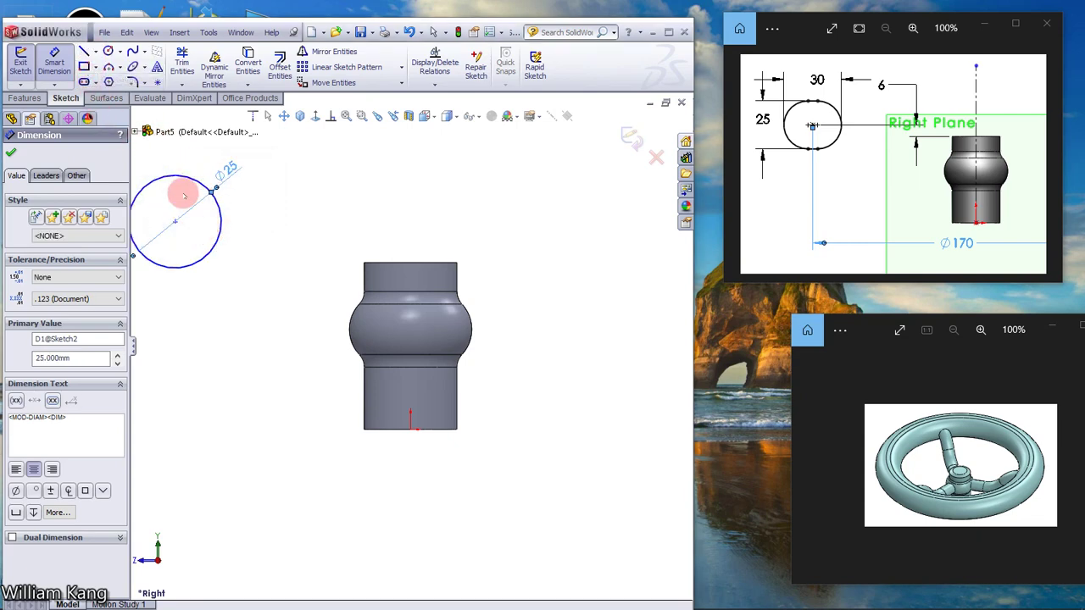
pyautogui.moveTo(175, 223); pyautogui.dragTo(222, 221)
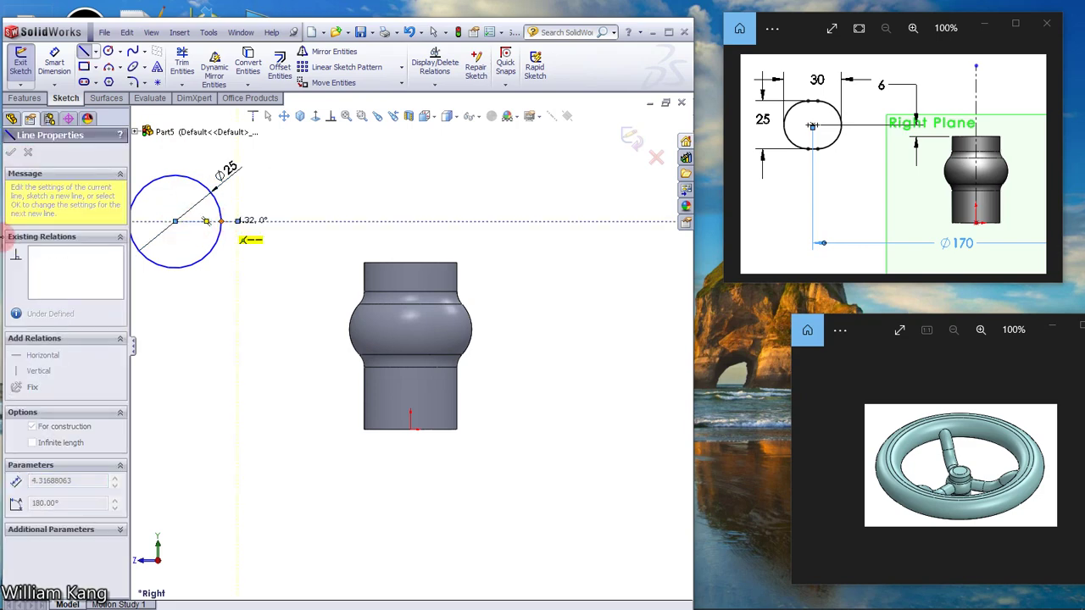
# Draw a second circle centred on the centreline's right end.
pyautogui.press('Escape')
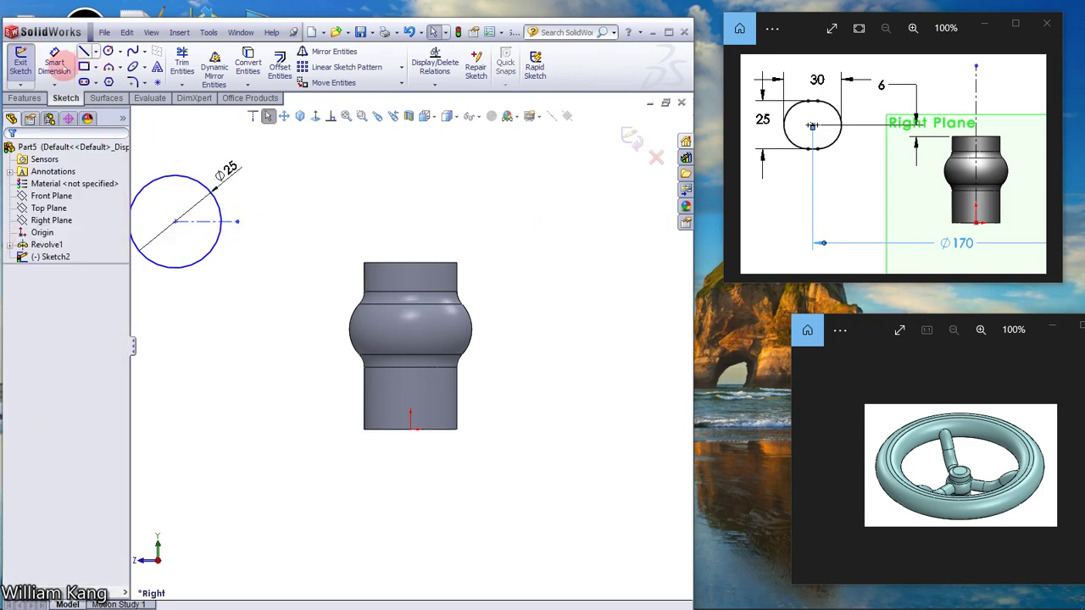
pyautogui.click(107, 51)
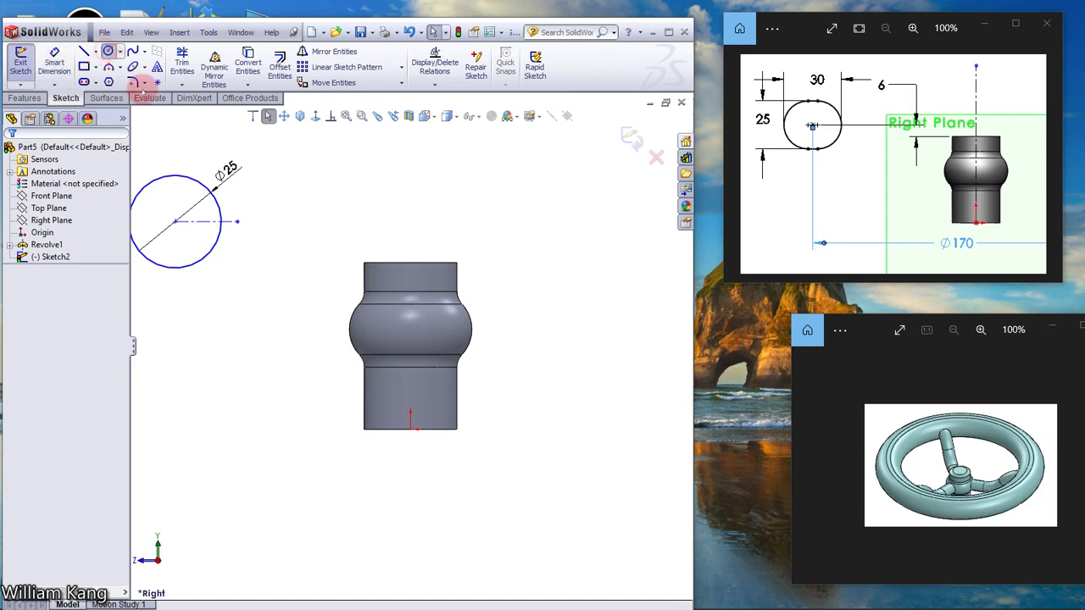
pyautogui.click(237, 221)
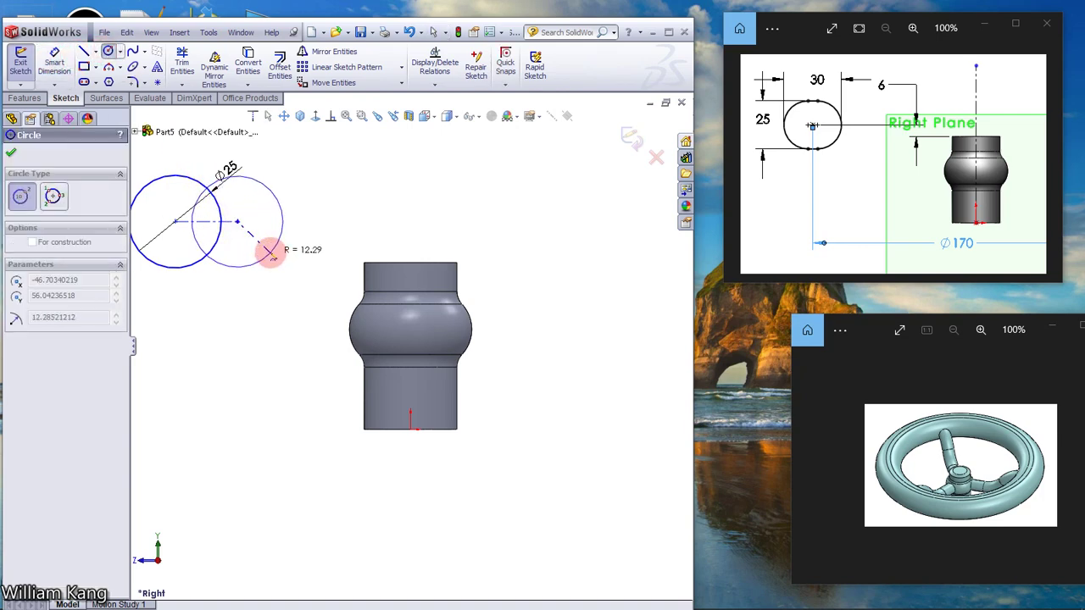
pyautogui.click(269, 252)
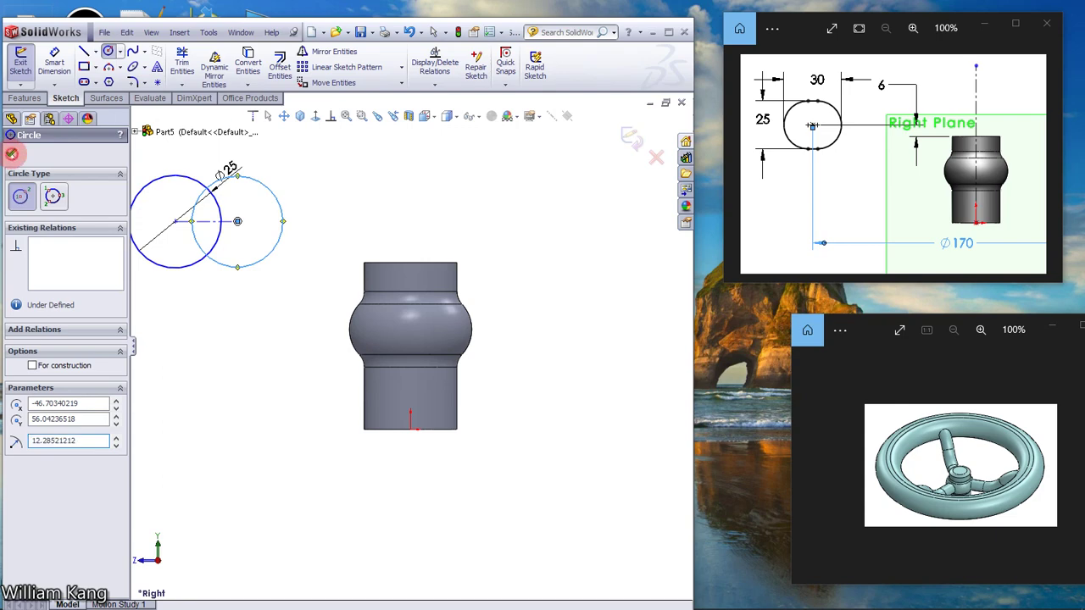
pyautogui.click(12, 153)
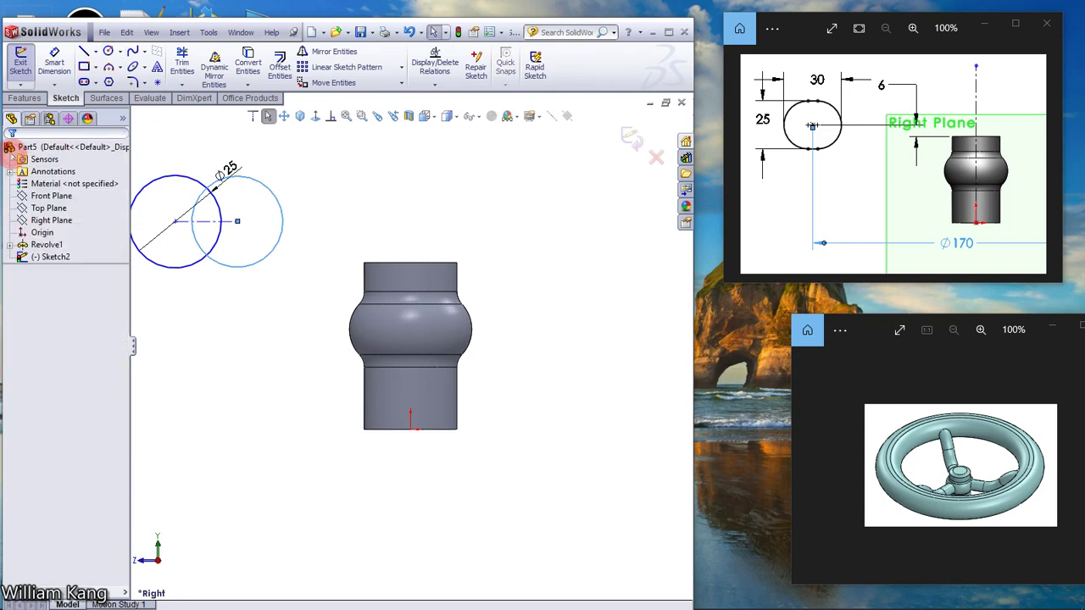
# Add an Equal relation between the two circles.
pyautogui.click(332, 116)
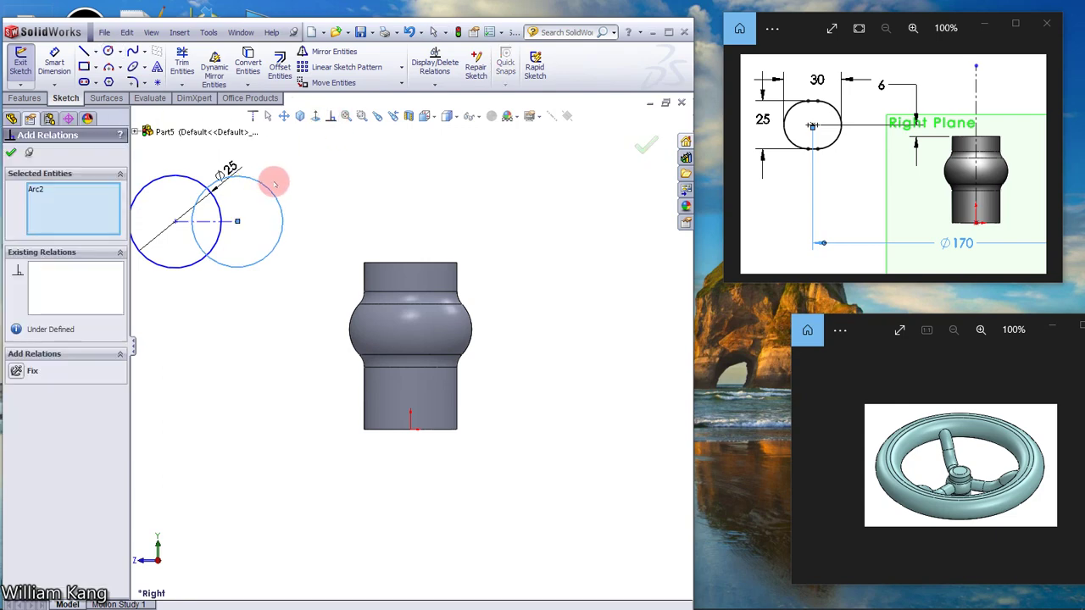
pyautogui.click(170, 180)
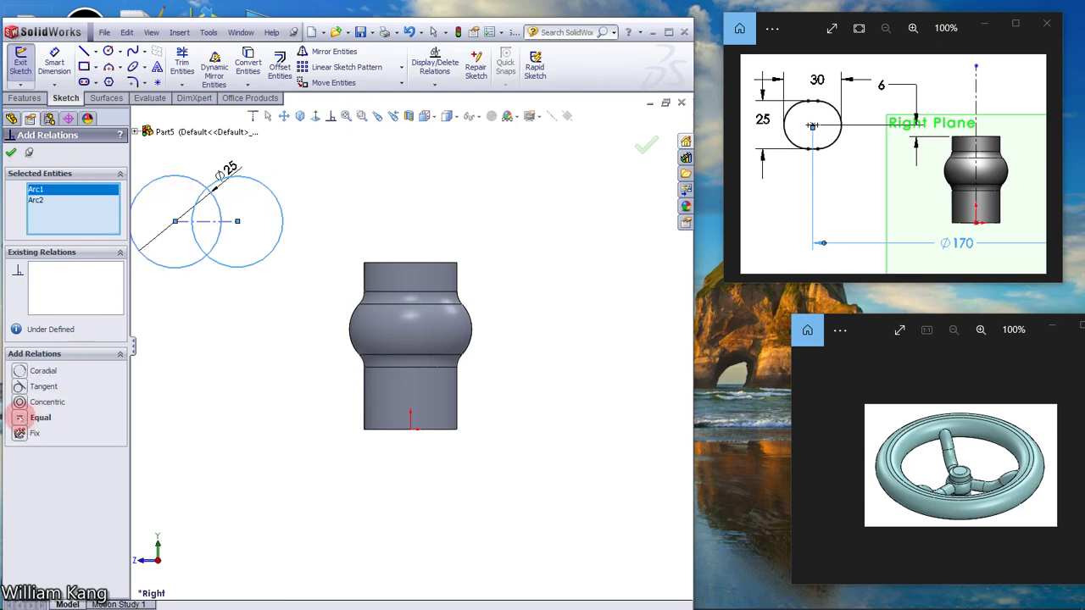
pyautogui.click(19, 418)
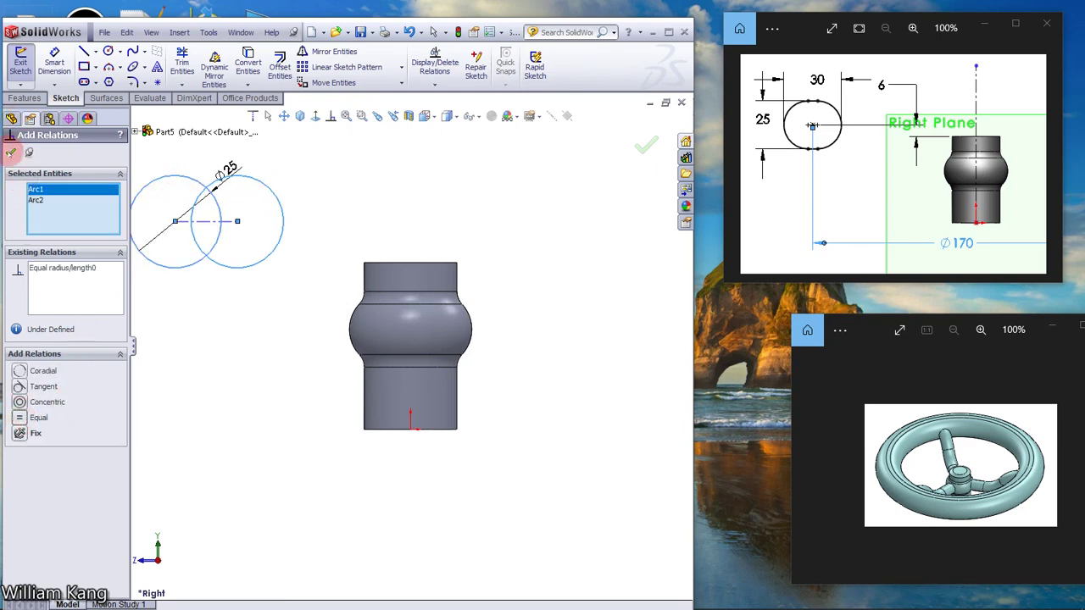
pyautogui.press('Escape')
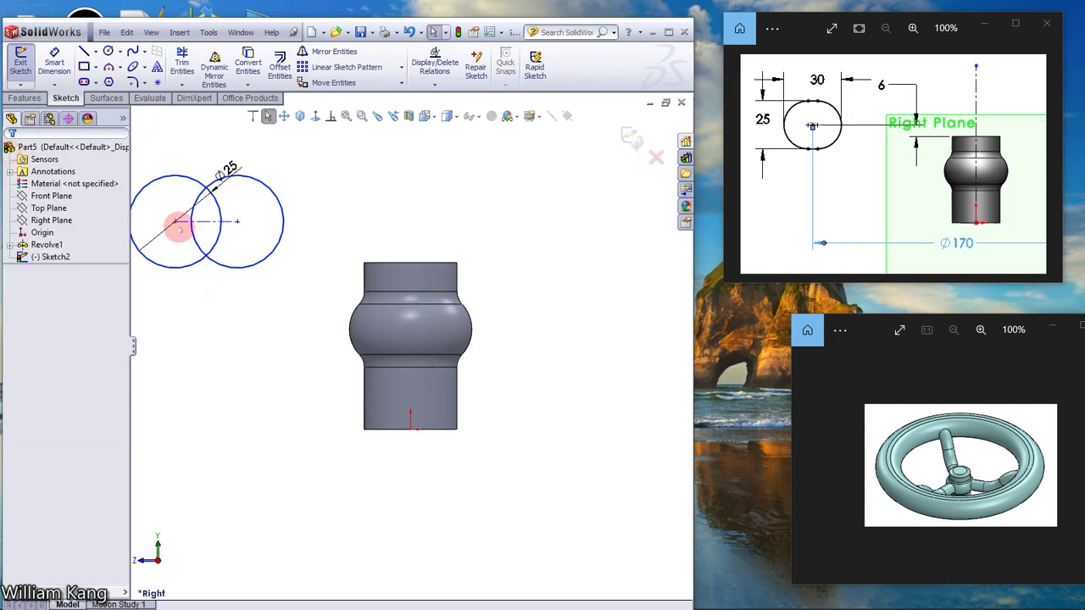
pyautogui.scroll(-5, 242, 274)
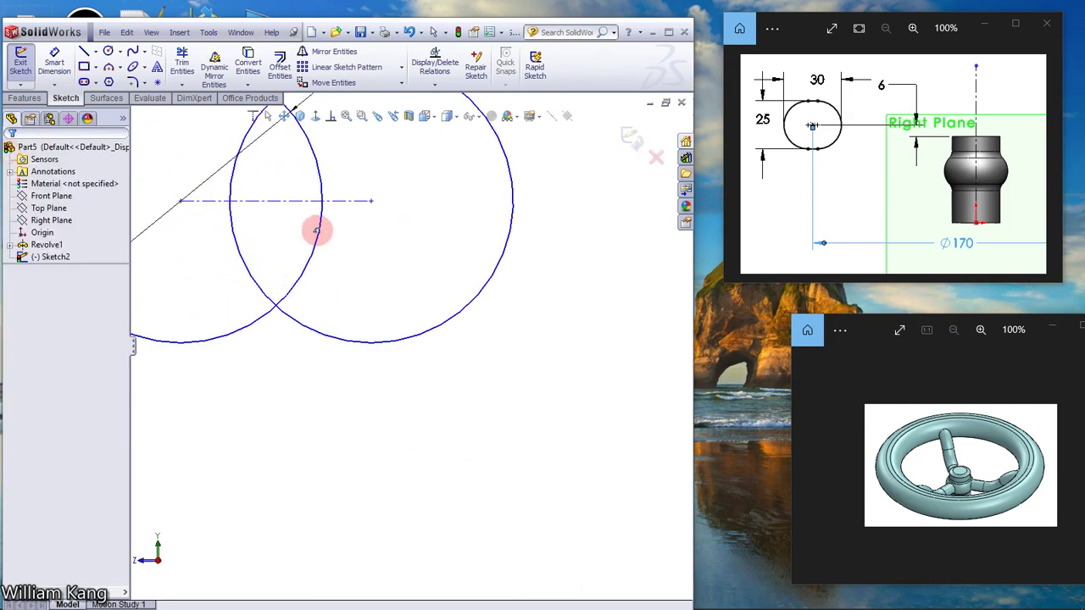
pyautogui.moveTo(315, 230)
pyautogui.mouseDown(button='middle')
pyautogui.moveTo(387, 322)
pyautogui.moveTo(310, 235)
pyautogui.moveTo(350, 198)
pyautogui.mouseUp(button='middle')
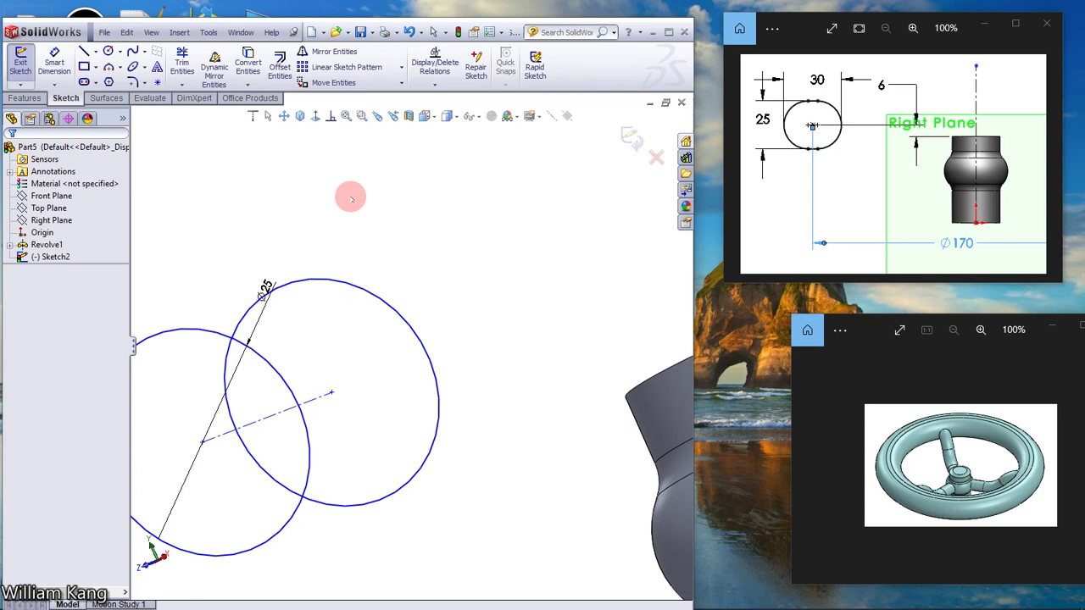
pyautogui.click(299, 116)
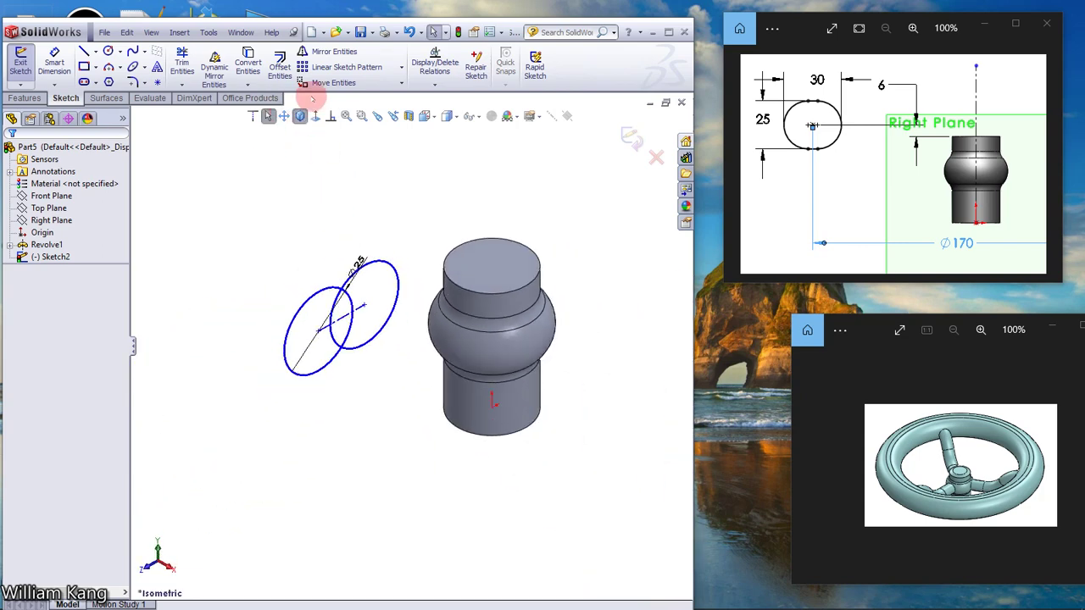
pyautogui.click(315, 117)
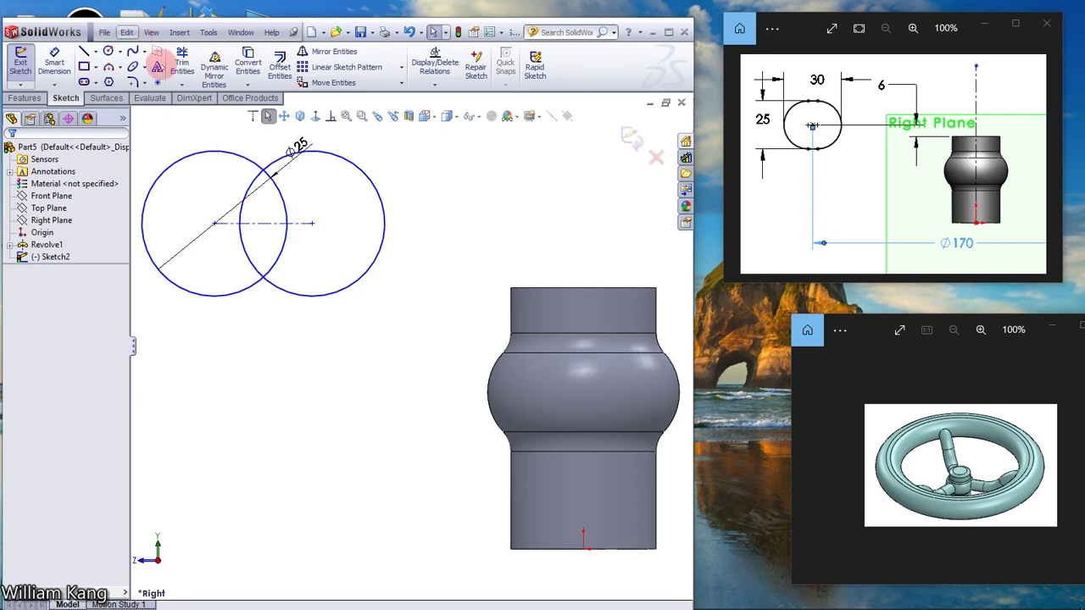
pyautogui.keyDown('ctrl'); pyautogui.moveTo(187, 133); pyautogui.dragTo(272, 210, button='middle'); pyautogui.keyUp('ctrl')
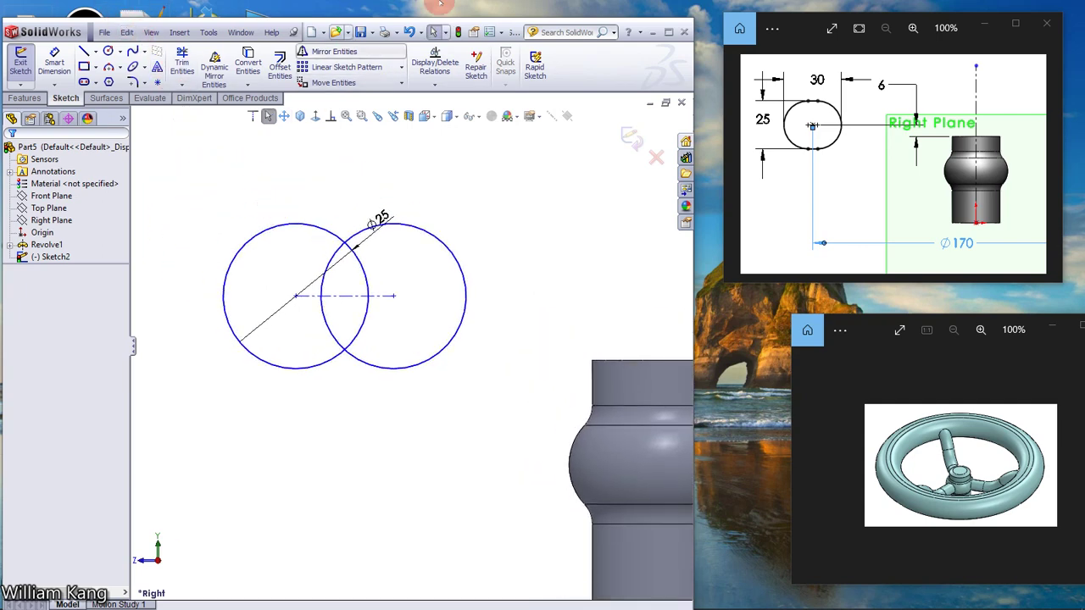
# Trim away the overlapping inner arcs between the two circles.
pyautogui.click(85, 53)
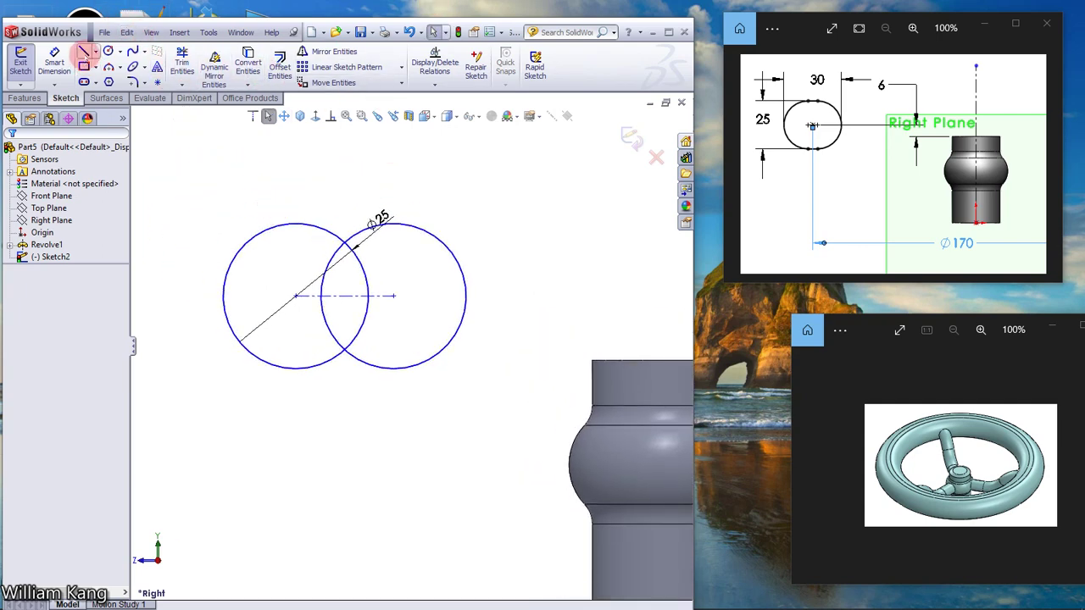
pyautogui.click(180, 61)
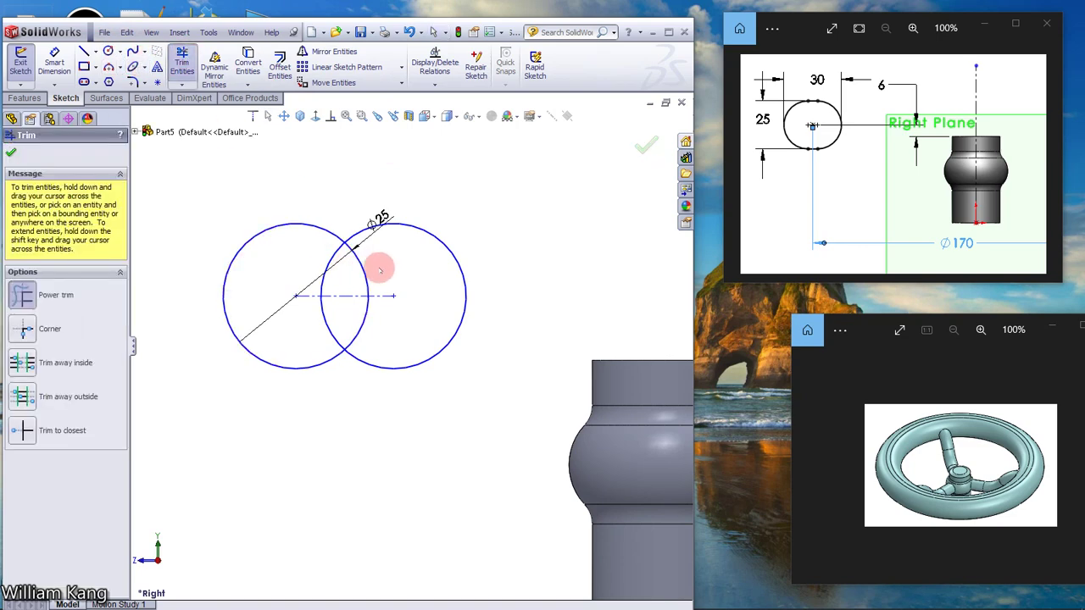
pyautogui.moveTo(364, 272); pyautogui.dragTo(314, 284)
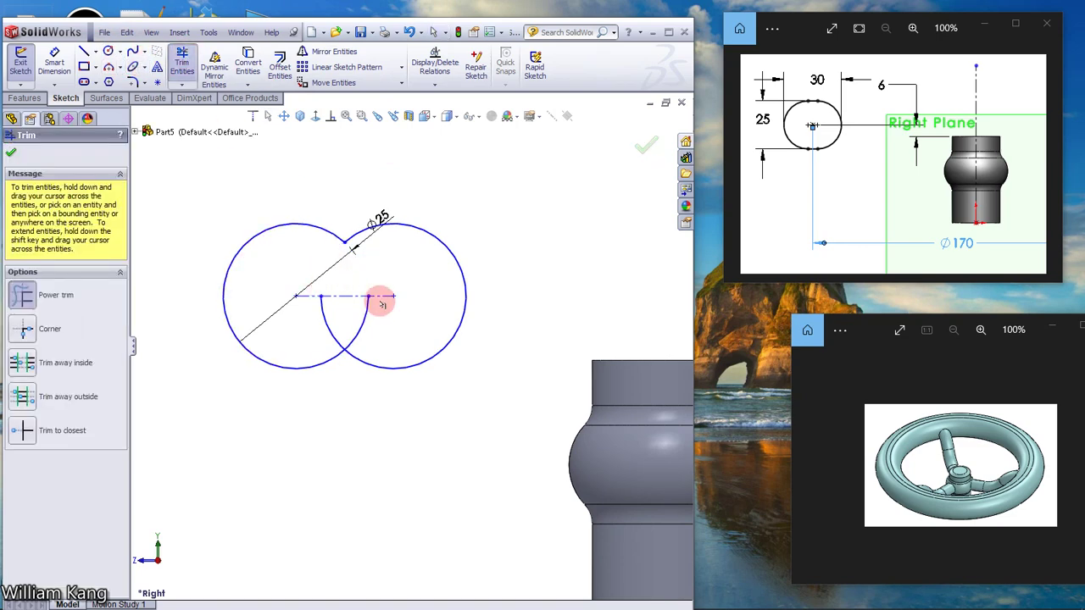
pyautogui.moveTo(383, 313)
pyautogui.mouseDown()
pyautogui.moveTo(322, 314)
pyautogui.moveTo(307, 274)
pyautogui.mouseUp()
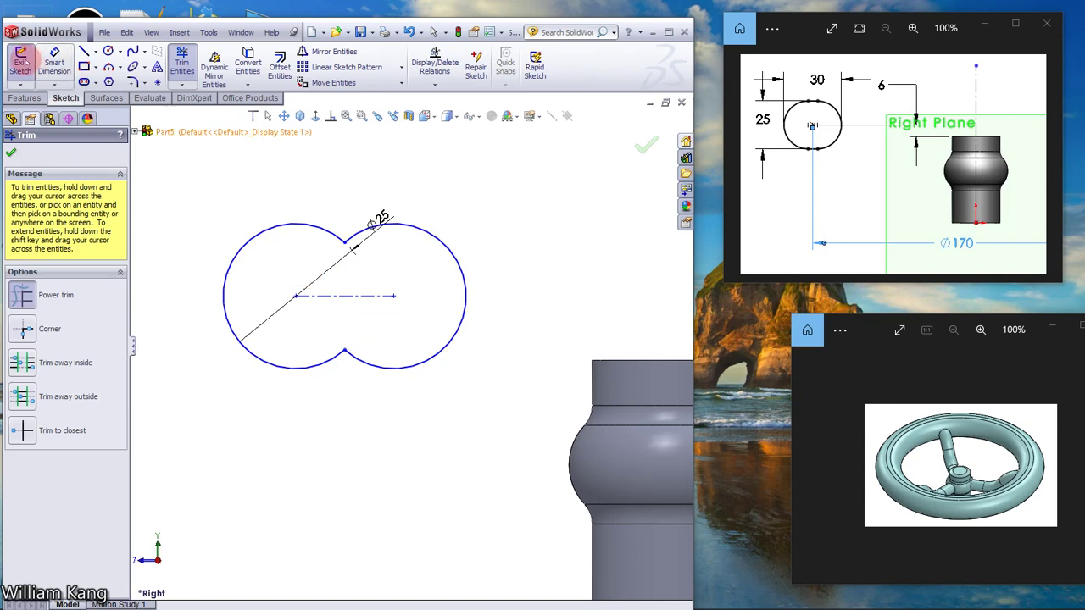
# Draw horizontal lines along the top and bottom of both circles, tangent to each.
pyautogui.click(84, 51)
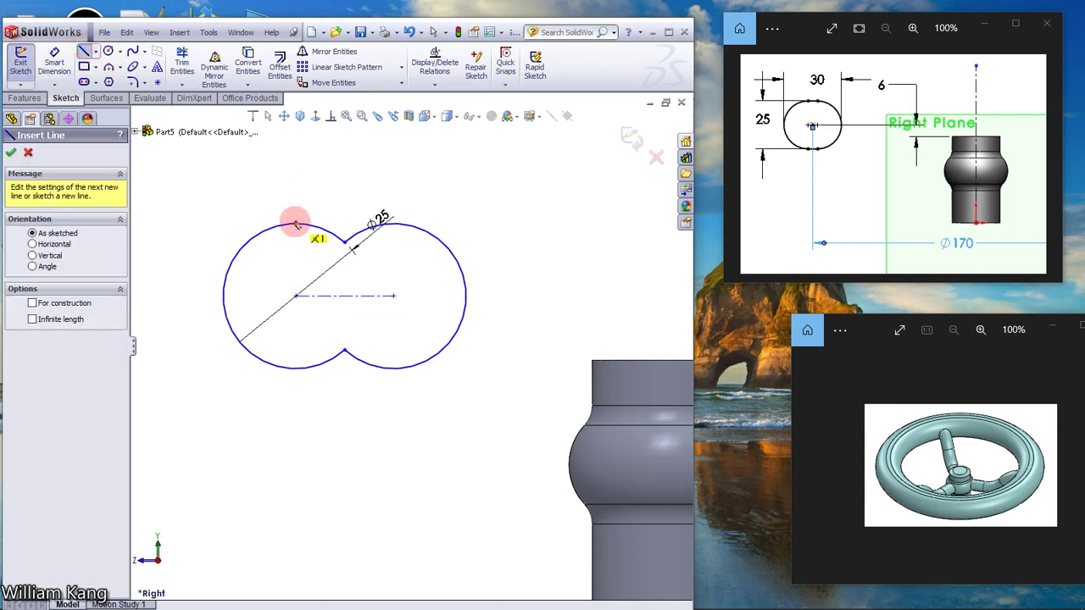
pyautogui.click(296, 224)
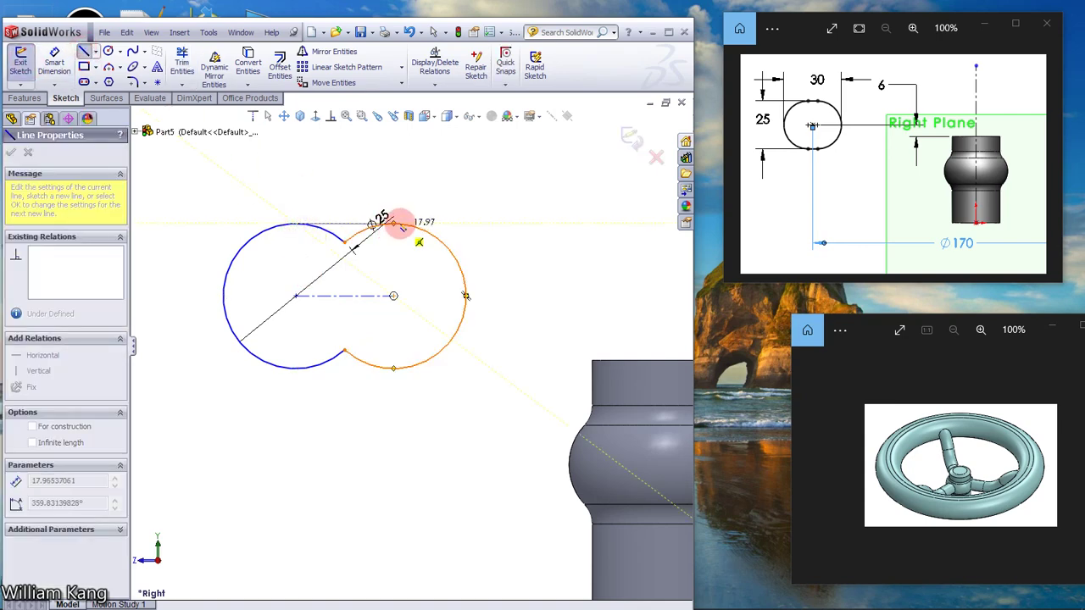
pyautogui.click(395, 223)
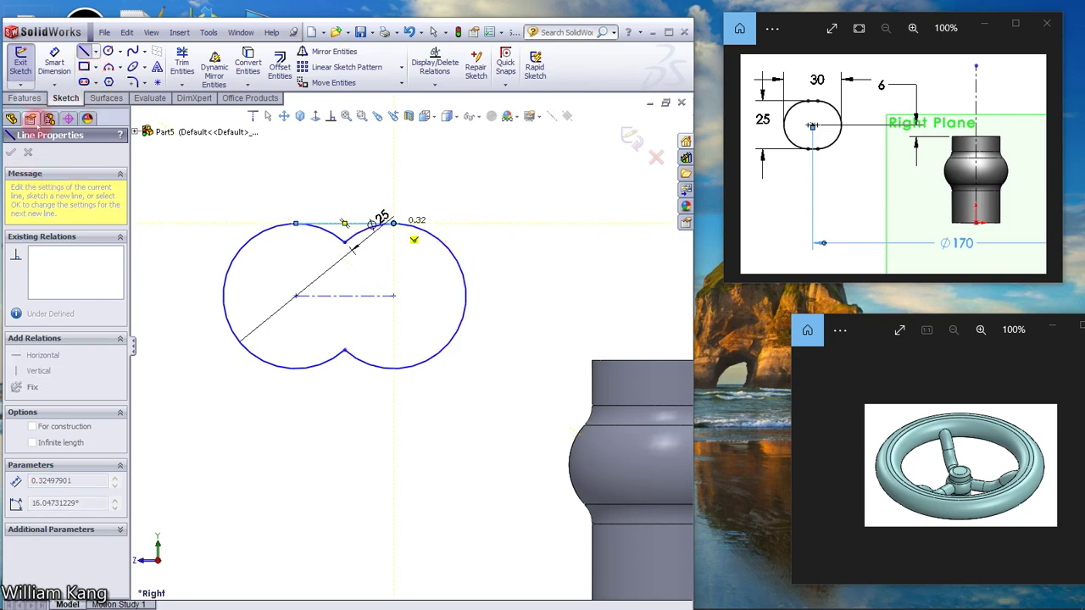
pyautogui.click(10, 153)
pyautogui.click(84, 51)
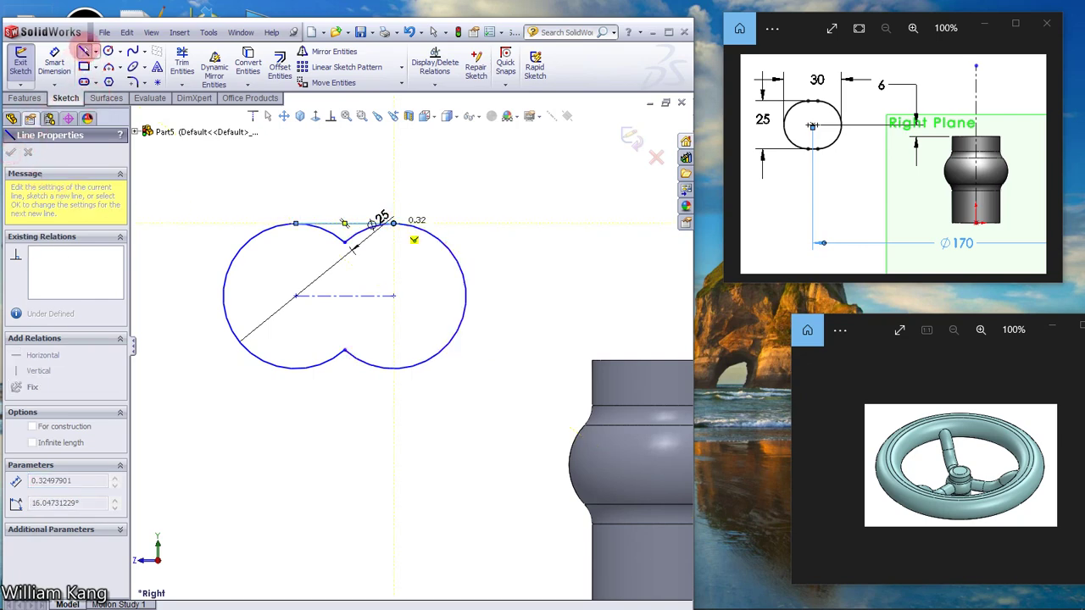
pyautogui.click(10, 152)
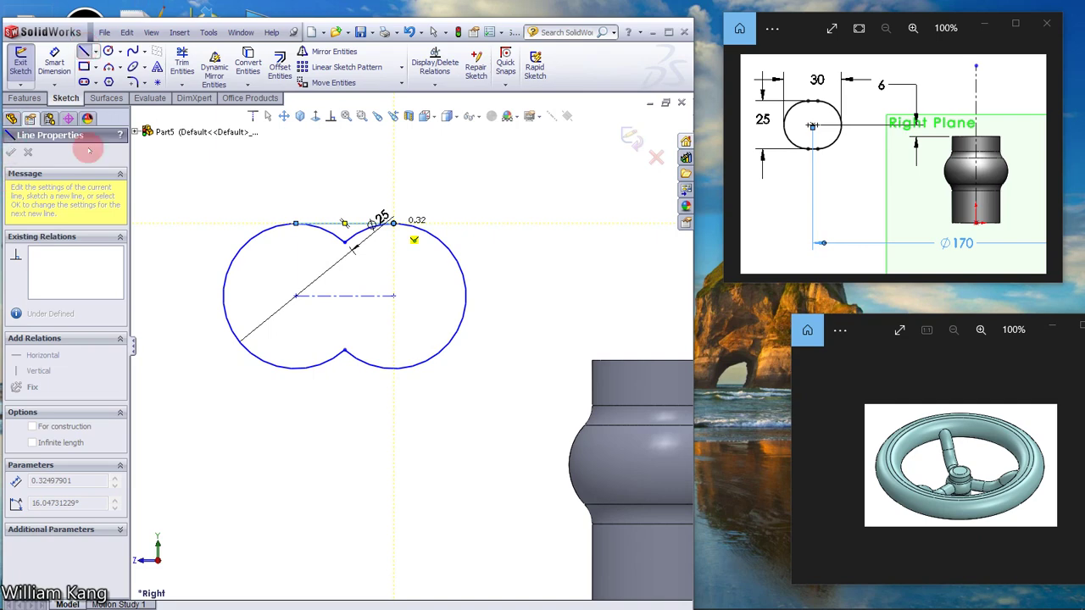
pyautogui.press('Escape')
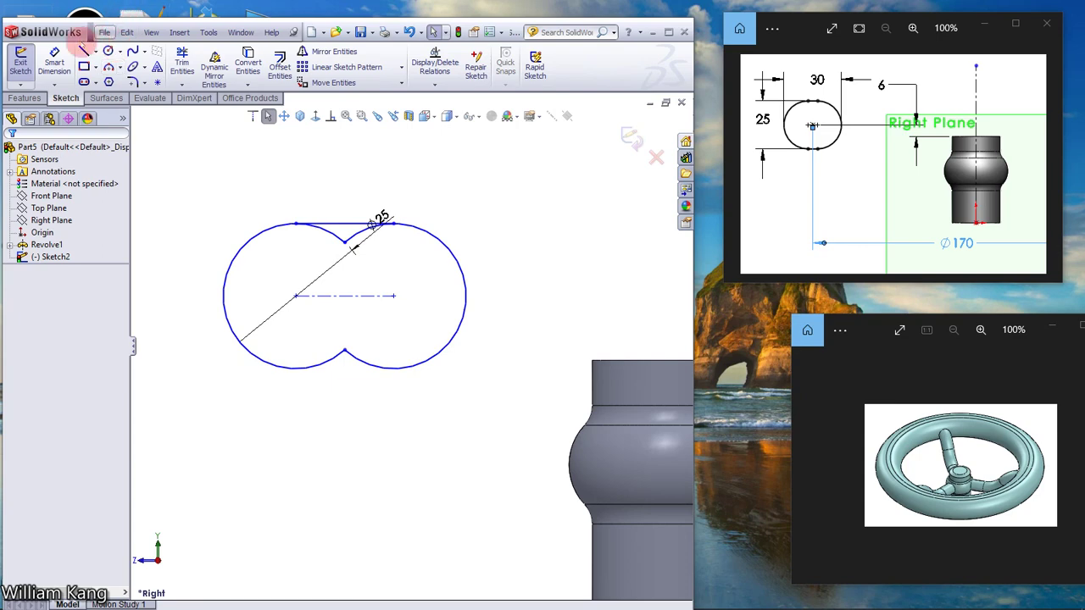
pyautogui.click(84, 51)
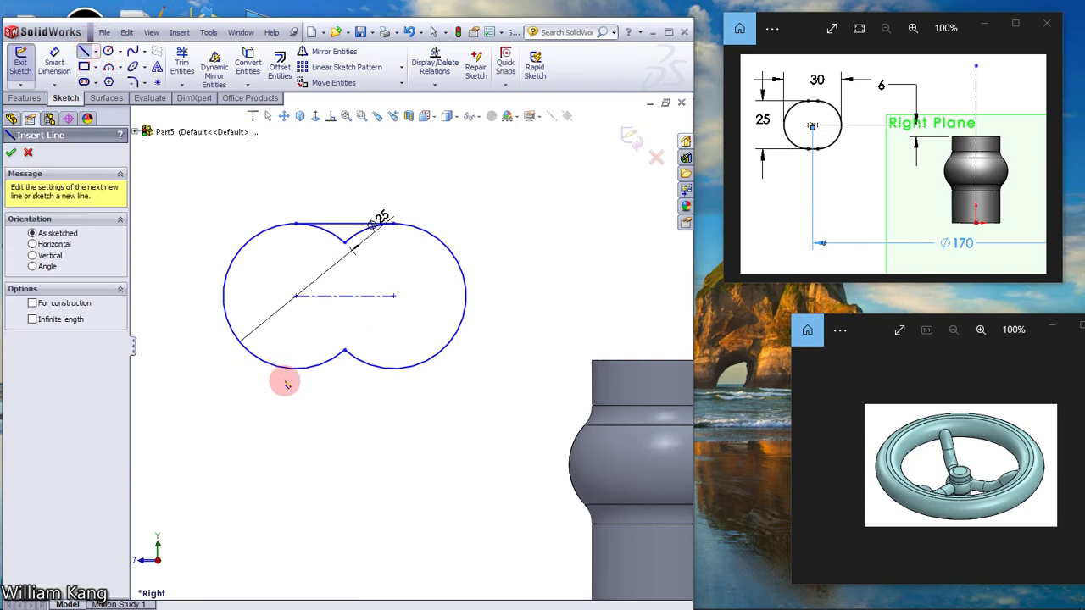
pyautogui.moveTo(293, 370); pyautogui.dragTo(394, 371)
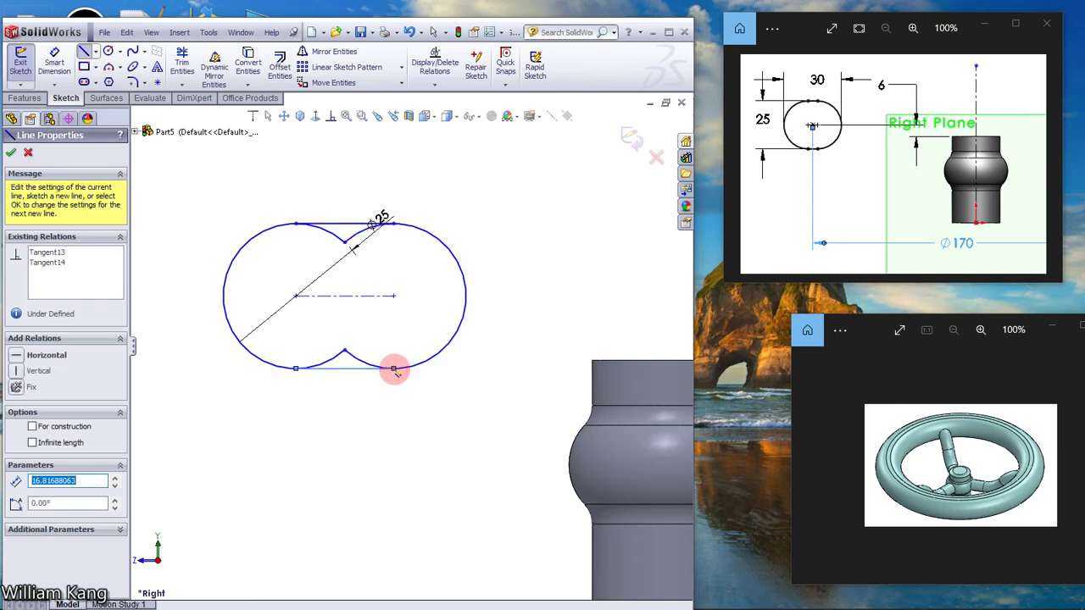
pyautogui.press('Escape')
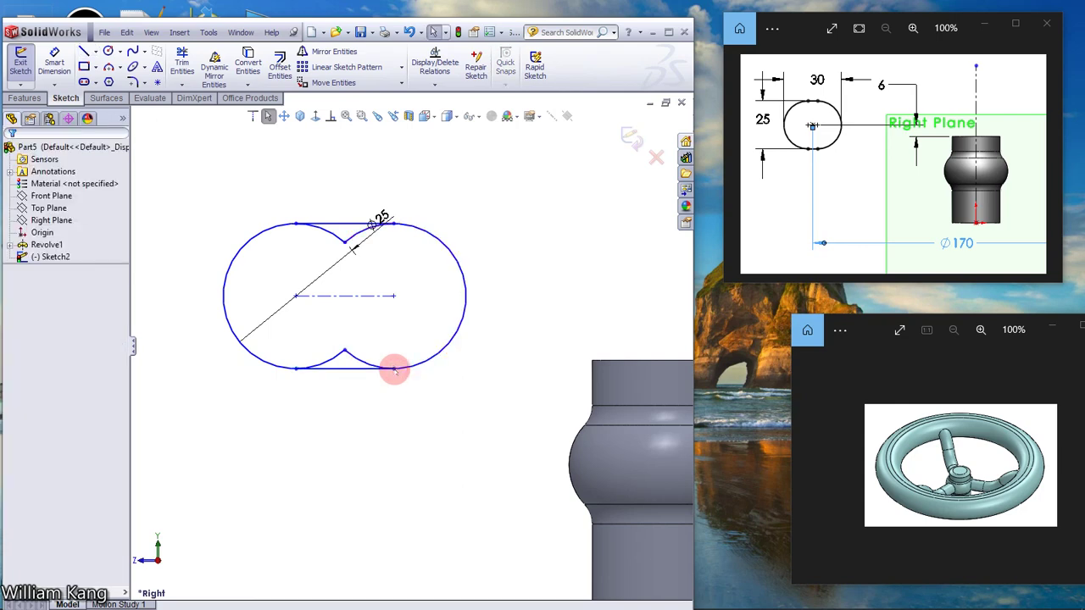
# Power-trim the inner circle arcs, leaving a closed slot profile with Ø25 rounded ends.
pyautogui.click(84, 53)
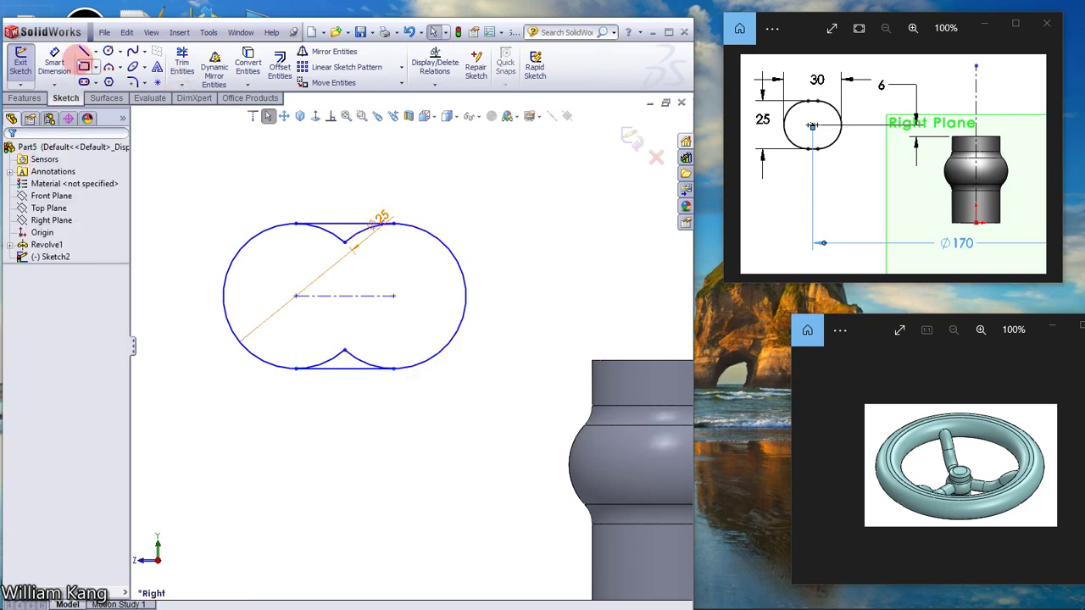
pyautogui.click(181, 60)
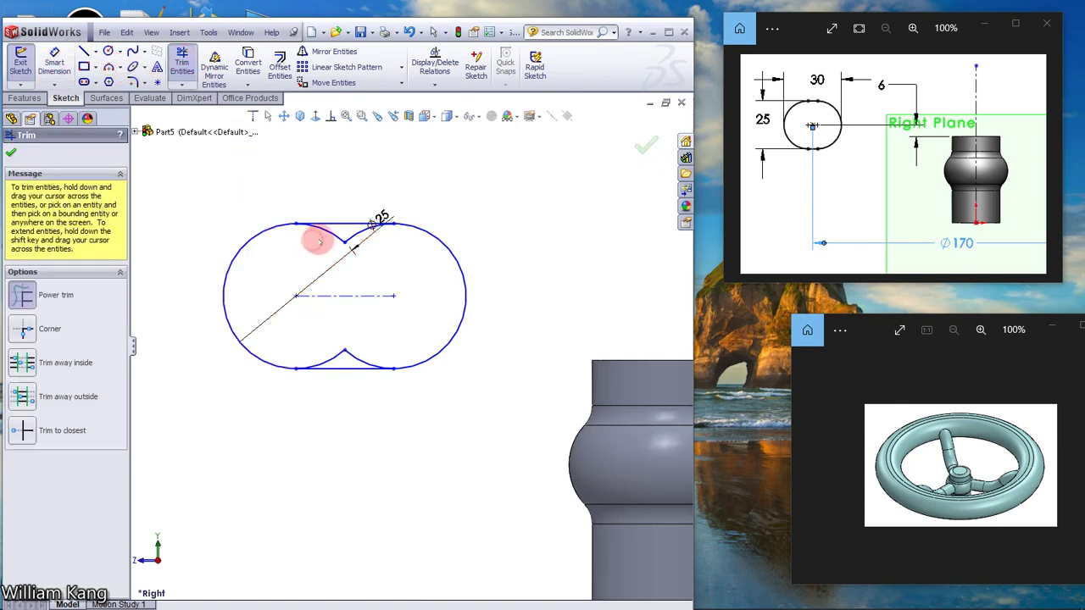
pyautogui.moveTo(356, 234)
pyautogui.mouseDown()
pyautogui.moveTo(391, 336)
pyautogui.moveTo(357, 355)
pyautogui.moveTo(323, 354)
pyautogui.moveTo(270, 305)
pyautogui.mouseUp()
pyautogui.click(10, 153)
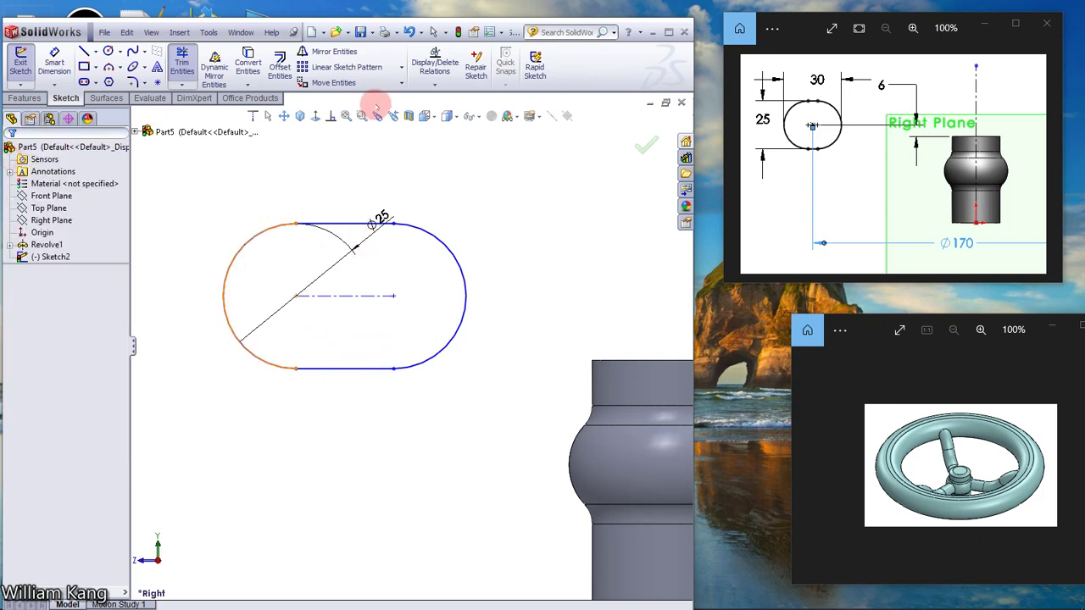
pyautogui.click(345, 116)
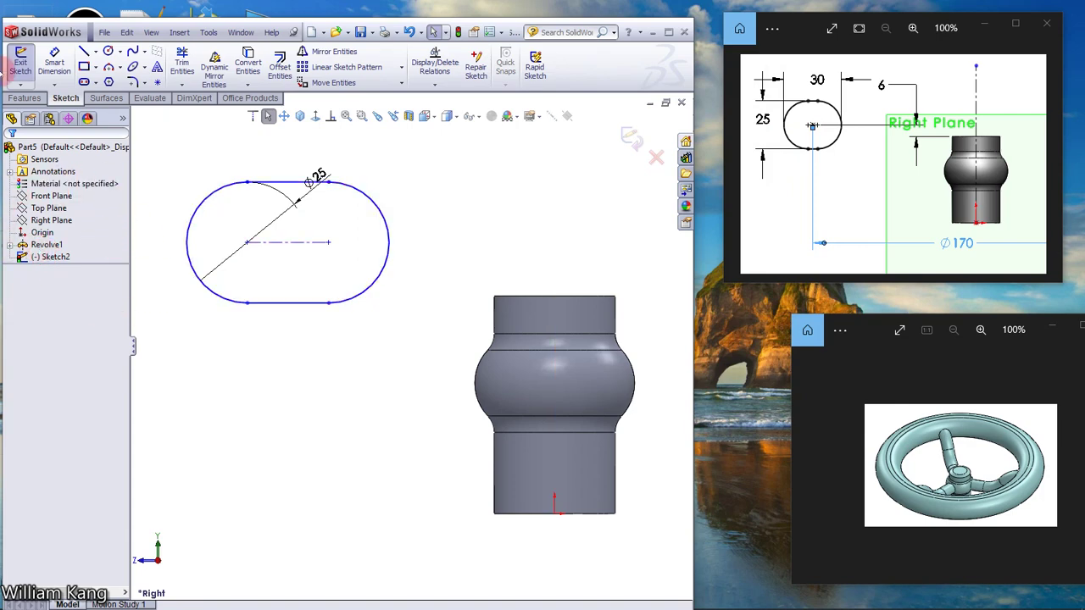
# Dimension the span across the slot's two rounded ends as 30 mm.
pyautogui.click(55, 59)
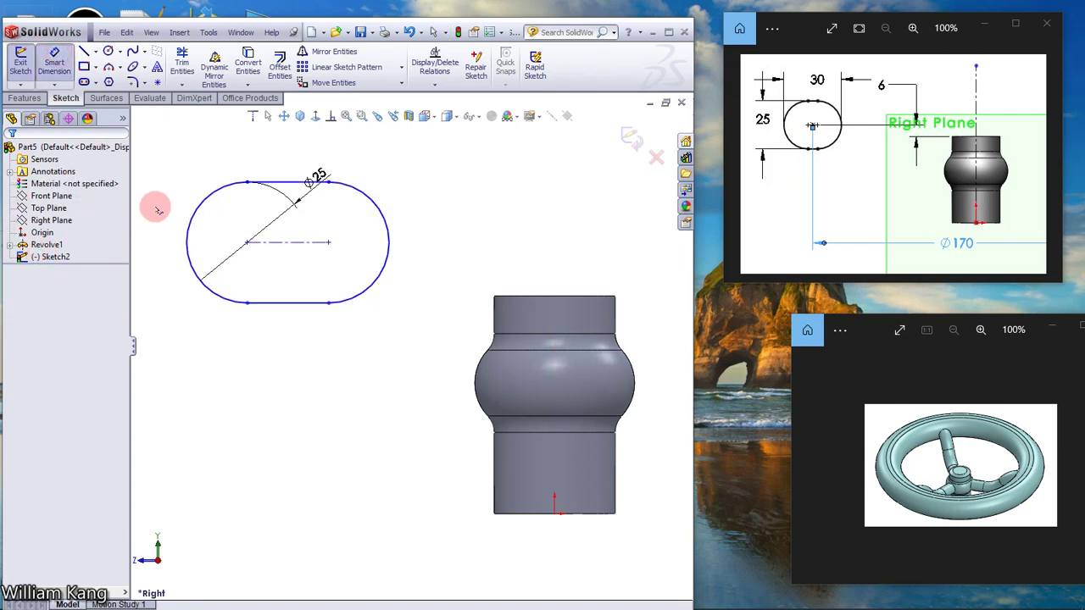
pyautogui.click(190, 245)
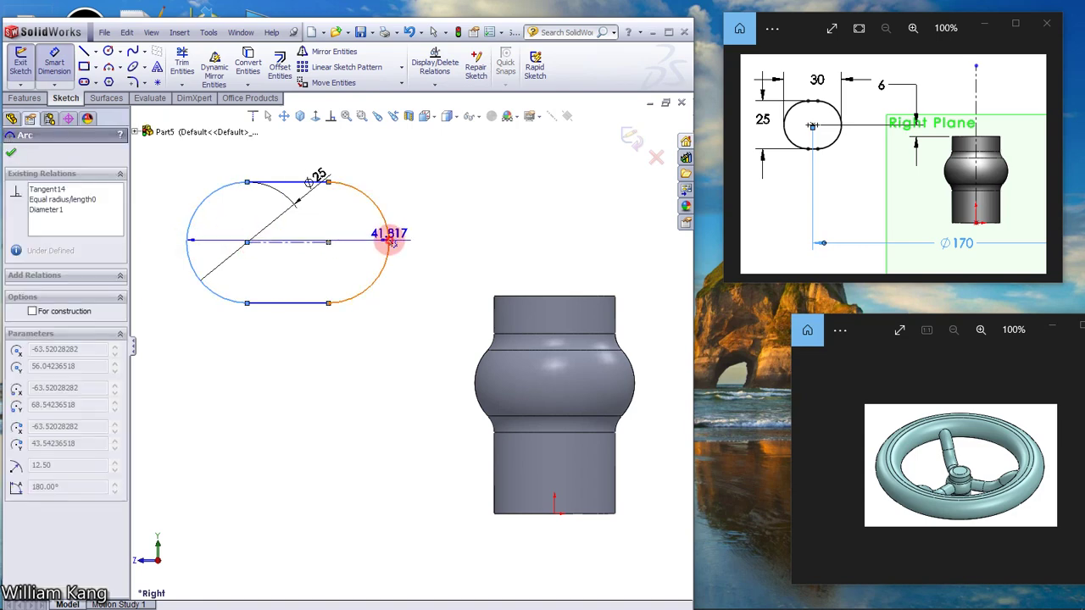
pyautogui.click(390, 241)
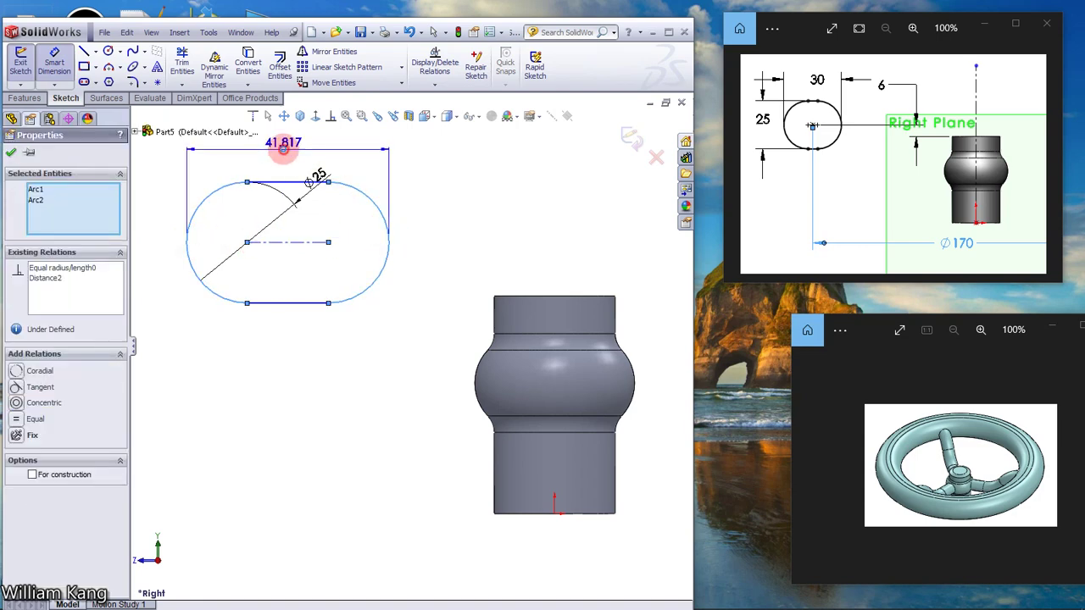
pyautogui.click(283, 145)
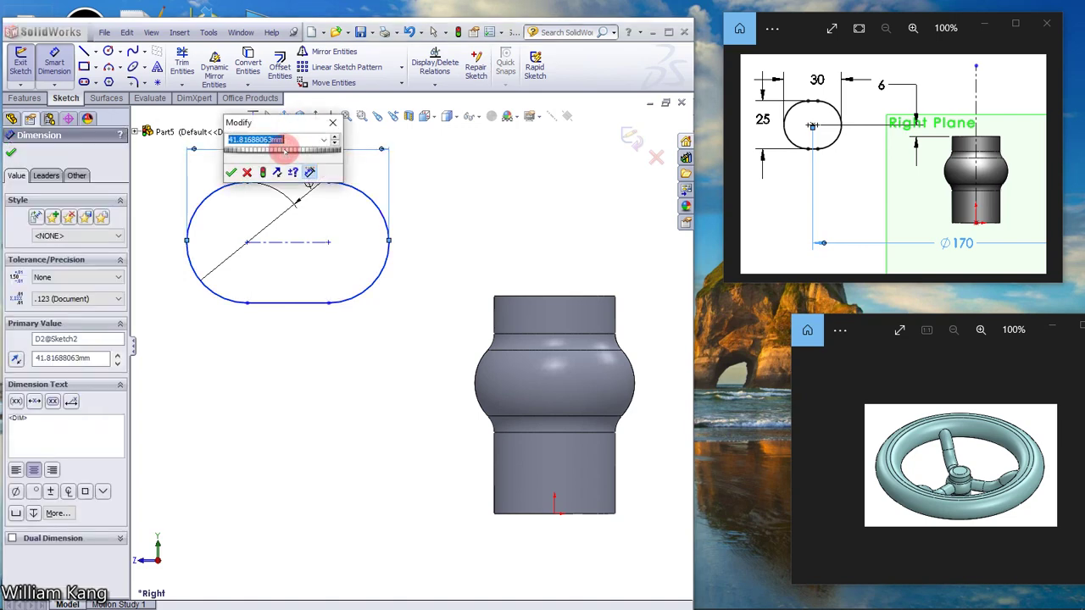
pyautogui.write('30')
pyautogui.press('Return')
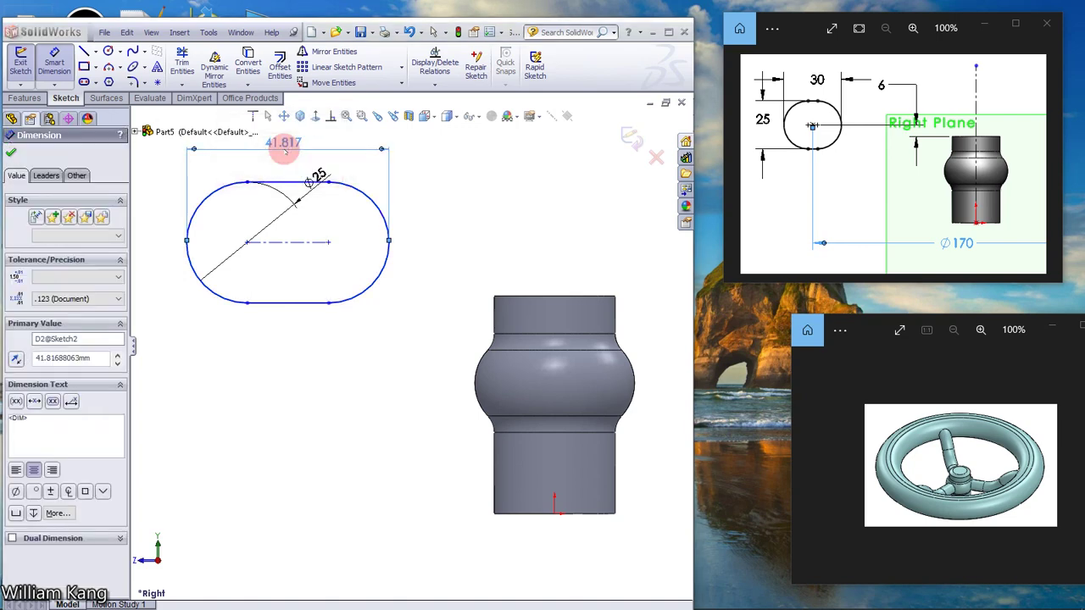
pyautogui.click(11, 152)
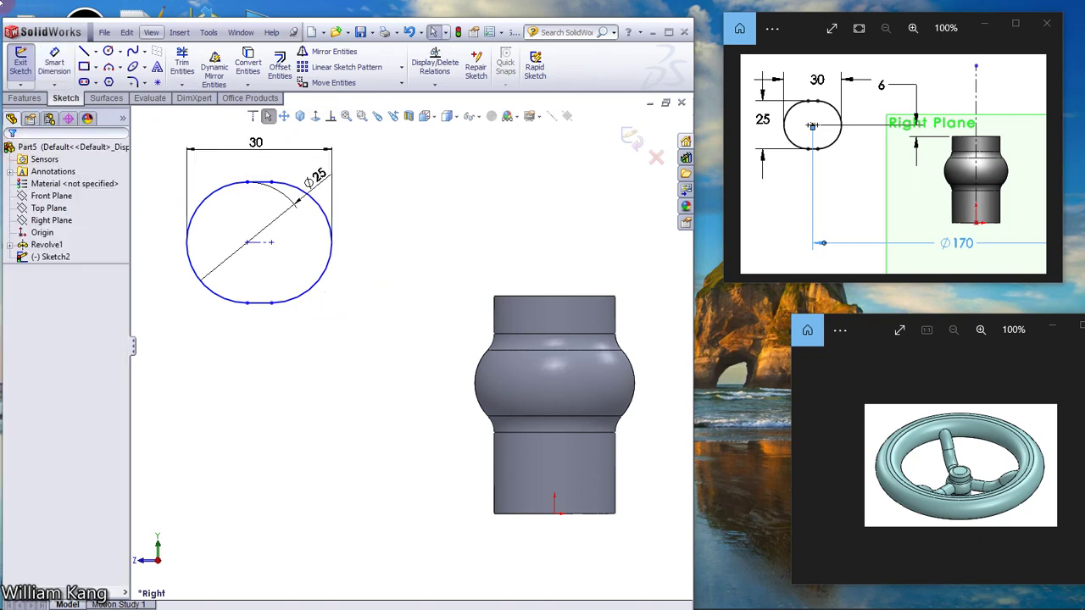
# Draw a vertical centerline from the origin up through the hub's axis past its top.
pyautogui.click(96, 52)
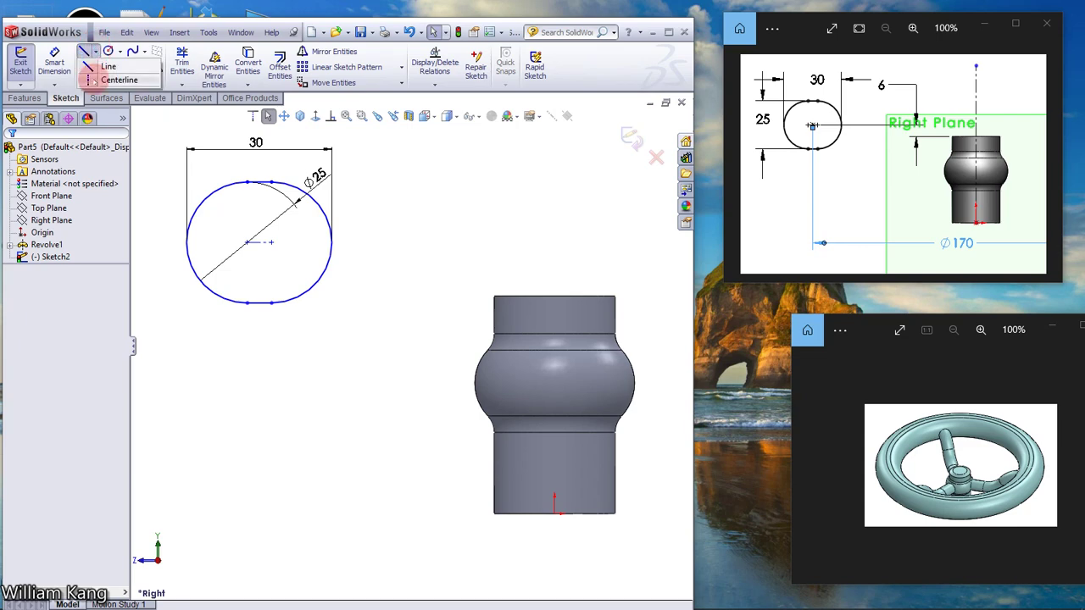
pyautogui.click(119, 79)
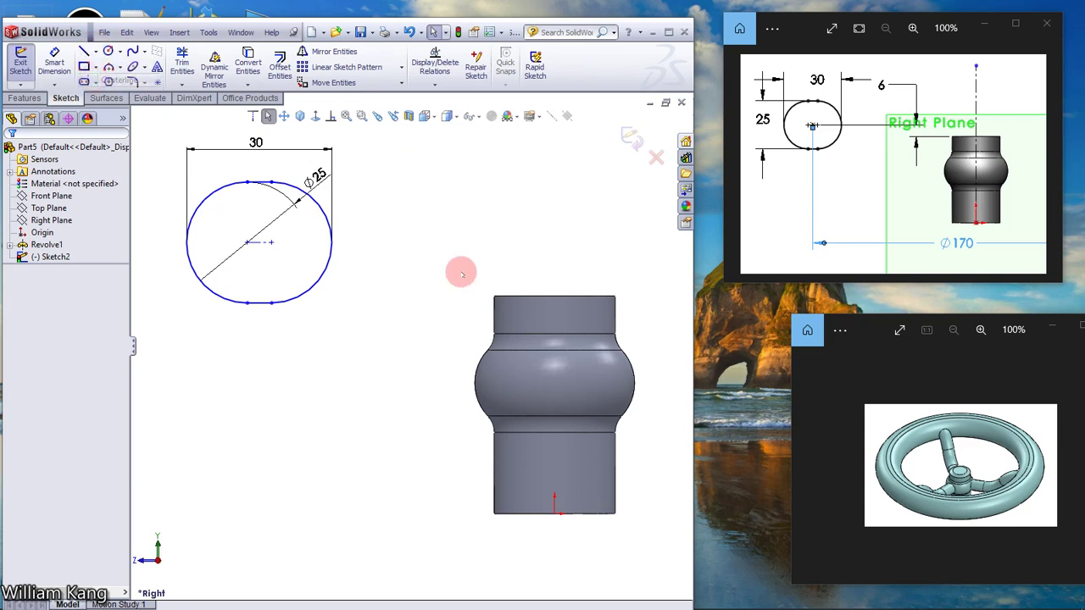
pyautogui.click(554, 514)
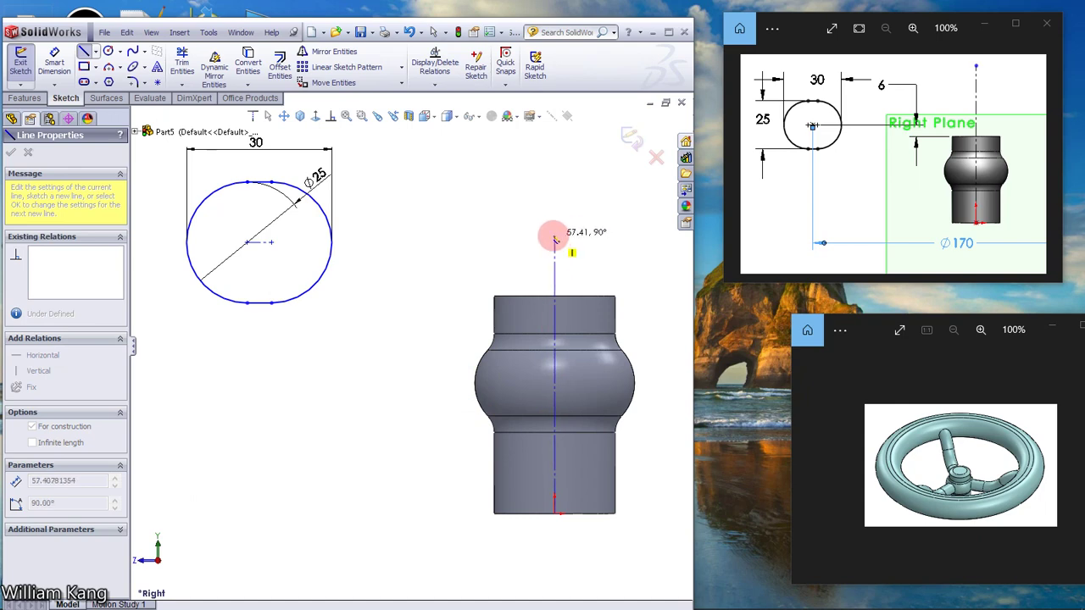
pyautogui.click(554, 236)
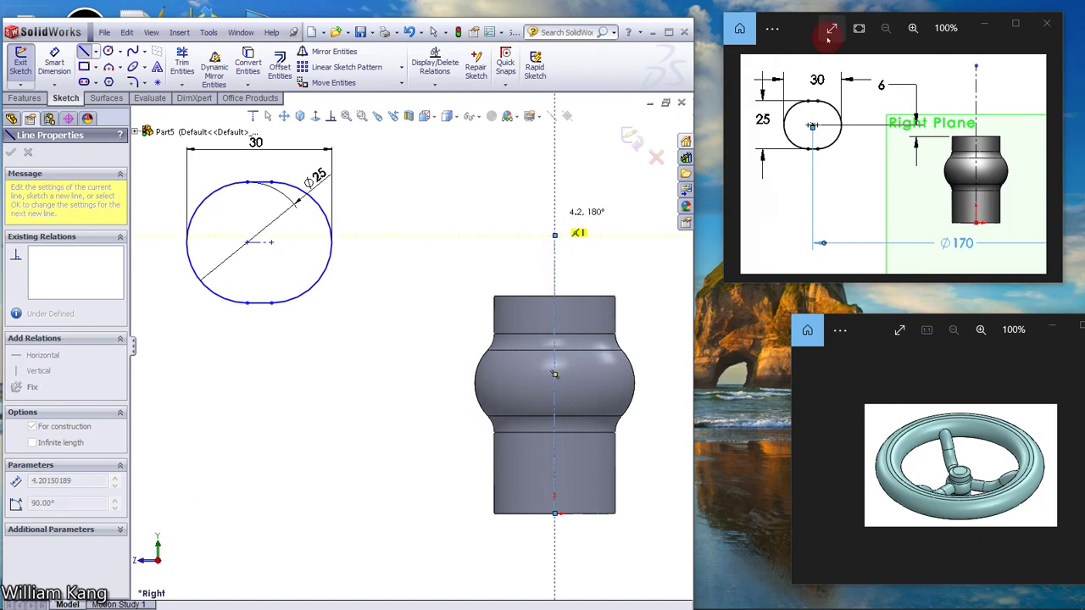
pyautogui.press('Escape')
pyautogui.press('Escape')
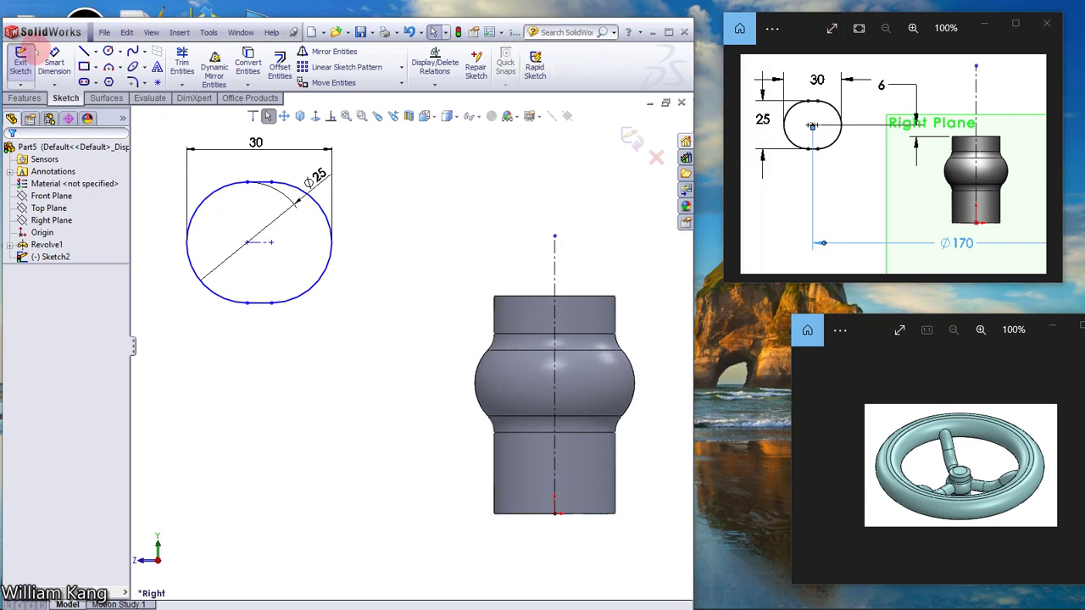
pyautogui.click(54, 59)
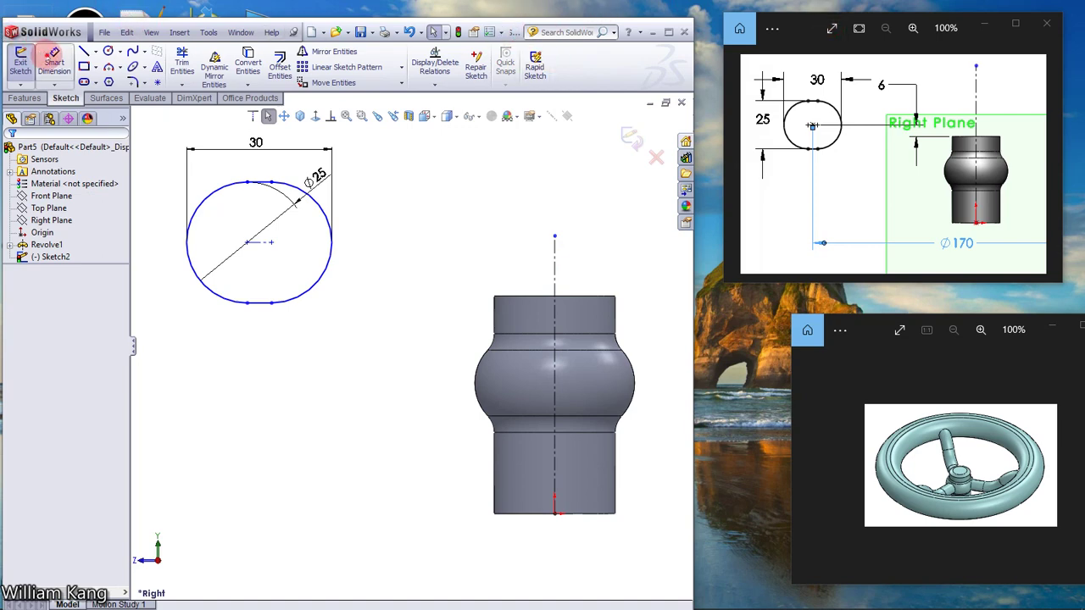
# Add a dimension from the slot's circle centre to the centerline, then undo it.
pyautogui.rightClick(265, 246)
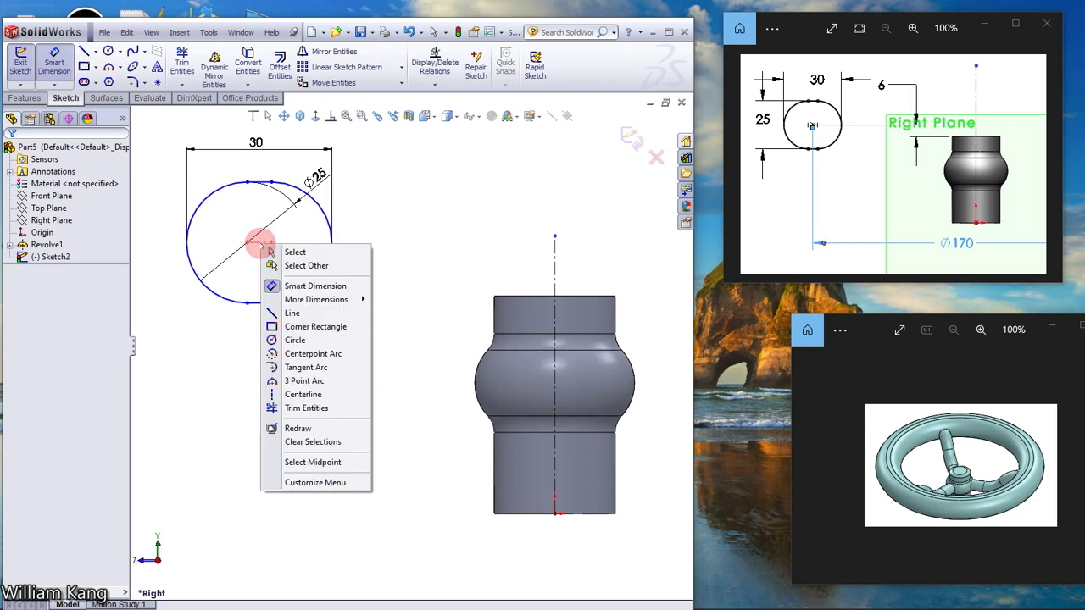
pyautogui.click(313, 462)
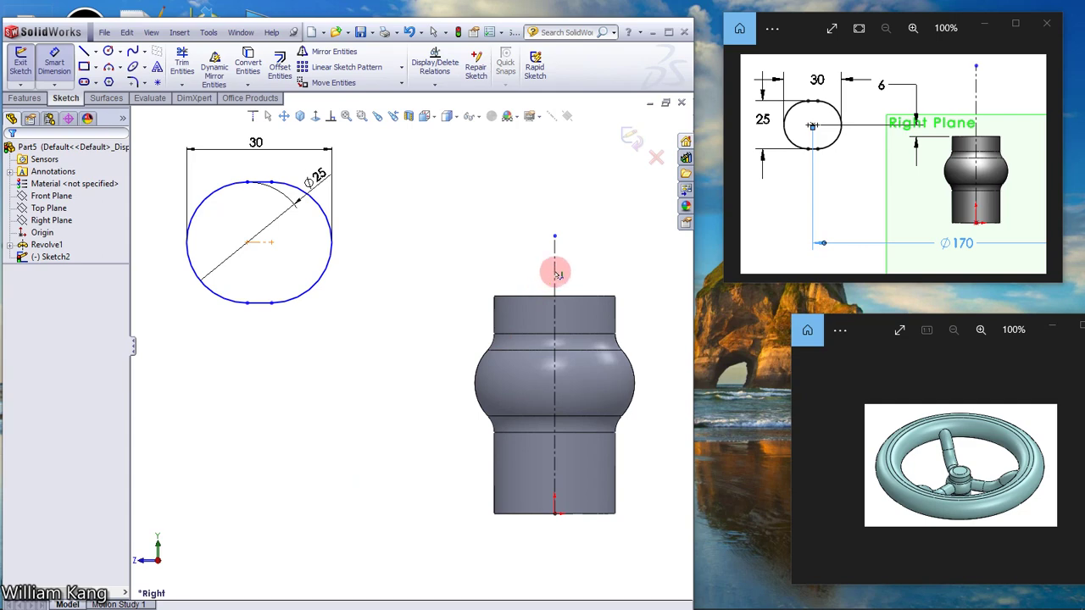
pyautogui.moveTo(558, 273); pyautogui.dragTo(555, 164)
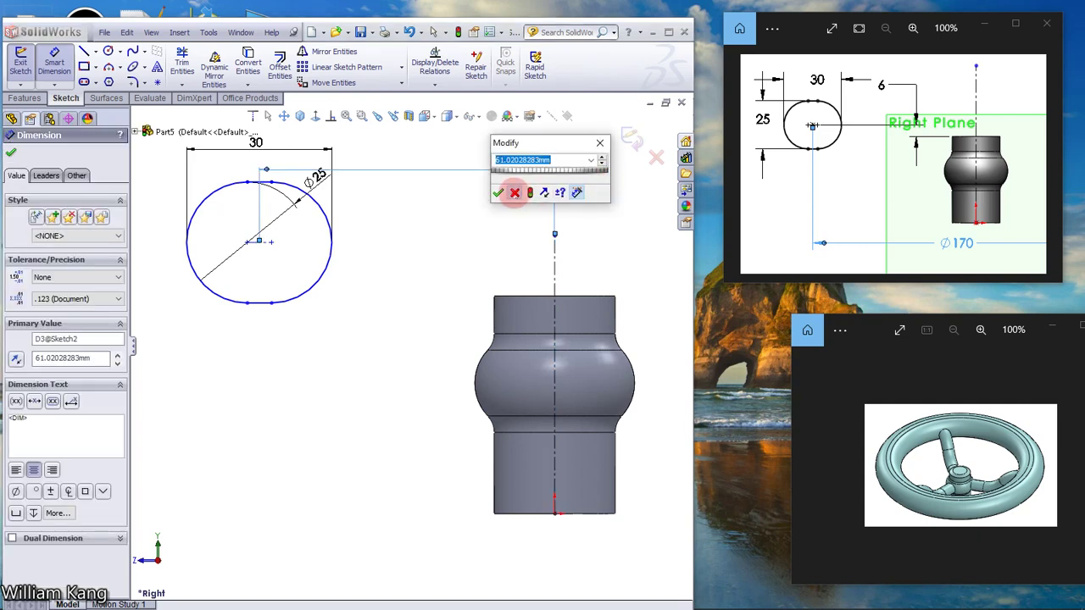
pyautogui.click(514, 192)
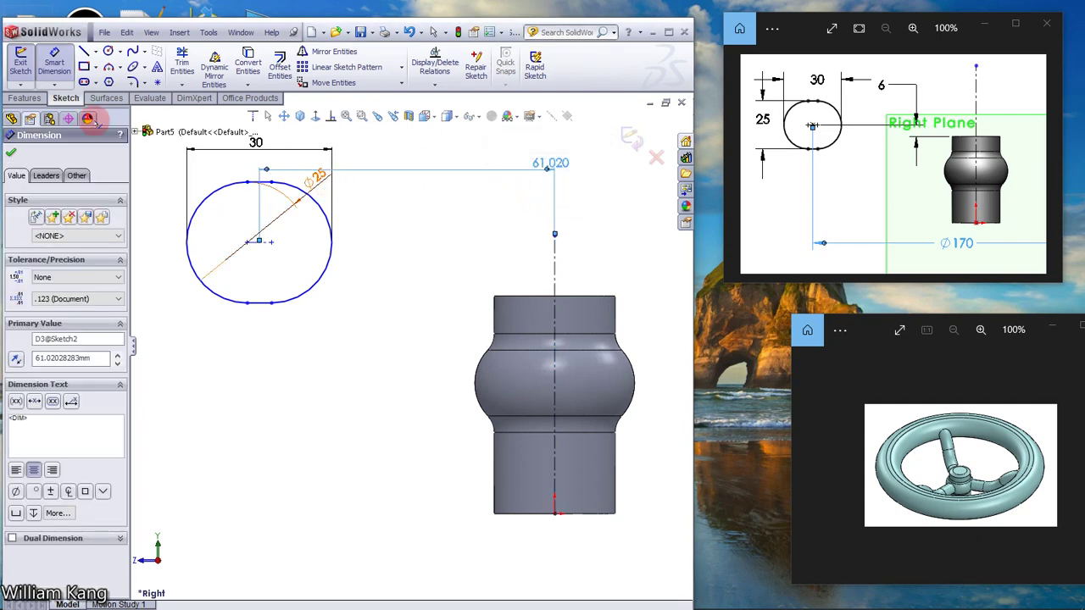
pyautogui.click(12, 153)
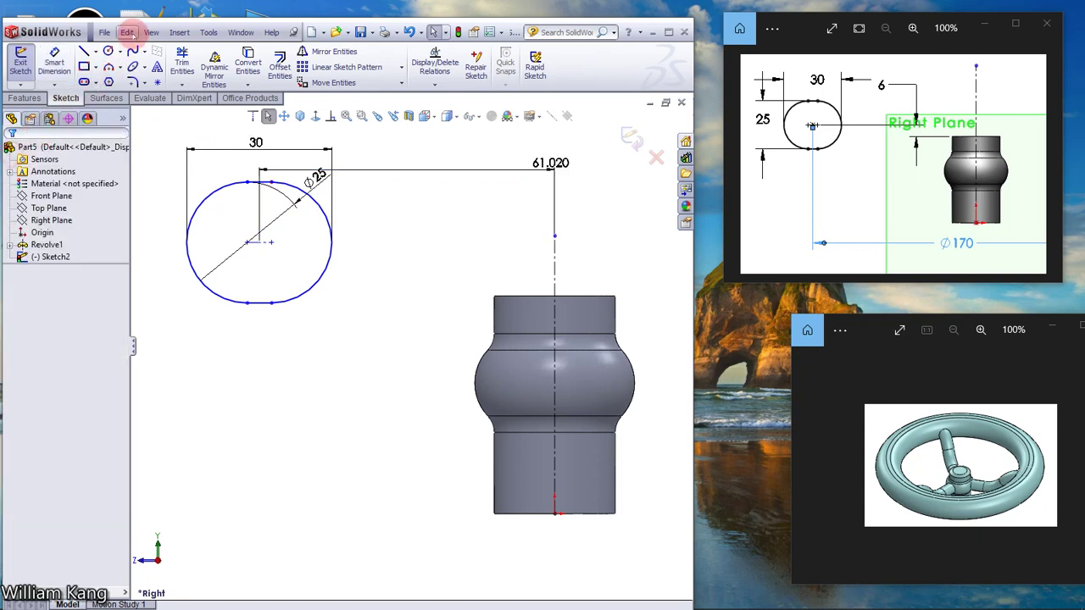
pyautogui.click(126, 32)
pyautogui.click(146, 51)
pyautogui.click(127, 33)
pyautogui.click(169, 51)
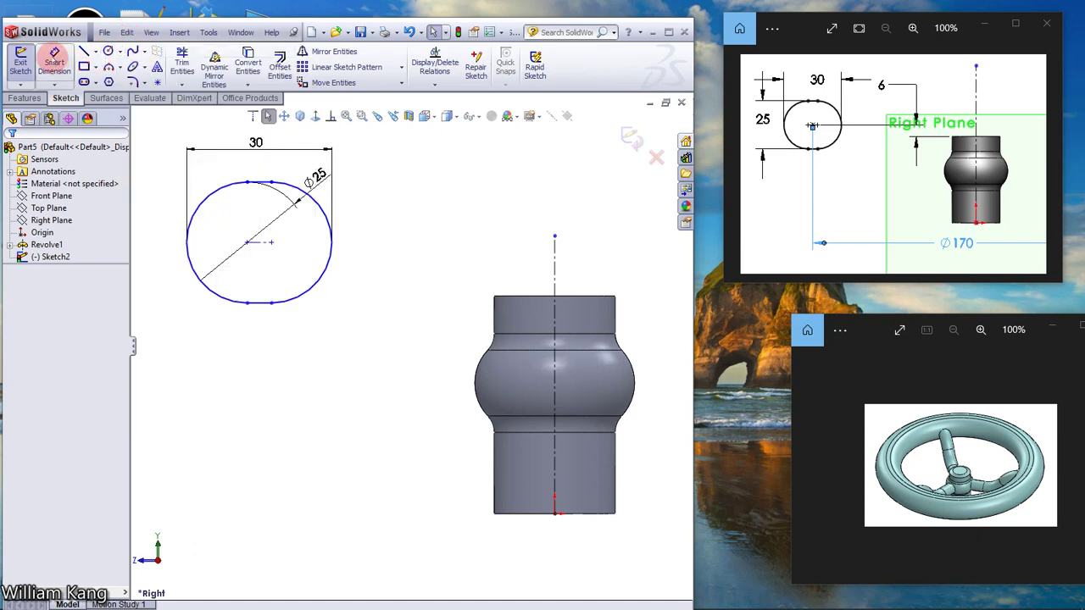
# Dimension the slot centre to the centerline so the profile spans Ø170 about the axis.
pyautogui.click(53, 58)
pyautogui.click(263, 245)
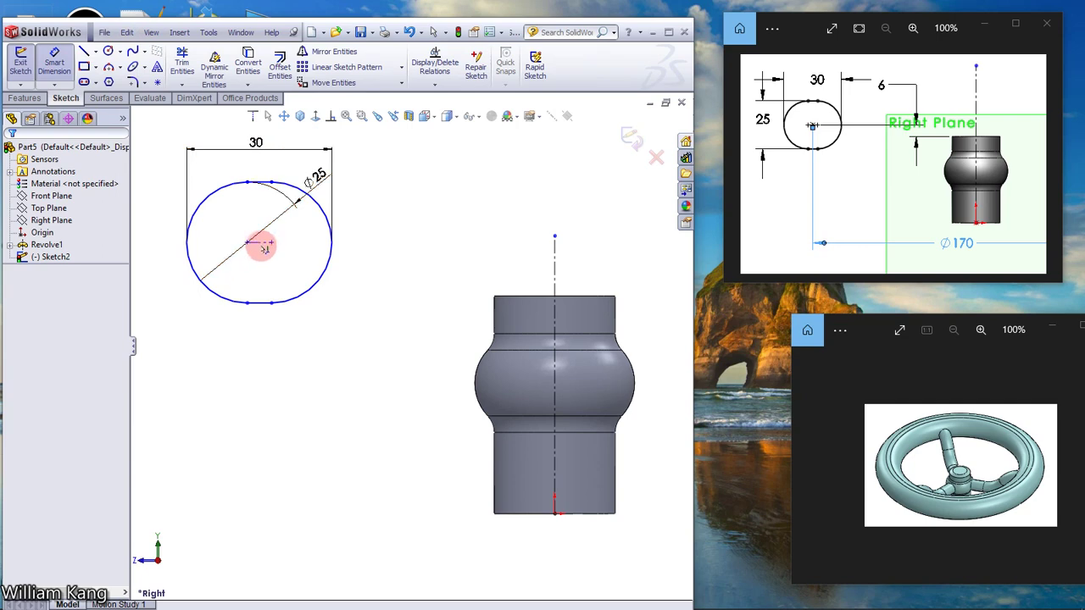
pyautogui.rightClick(266, 245)
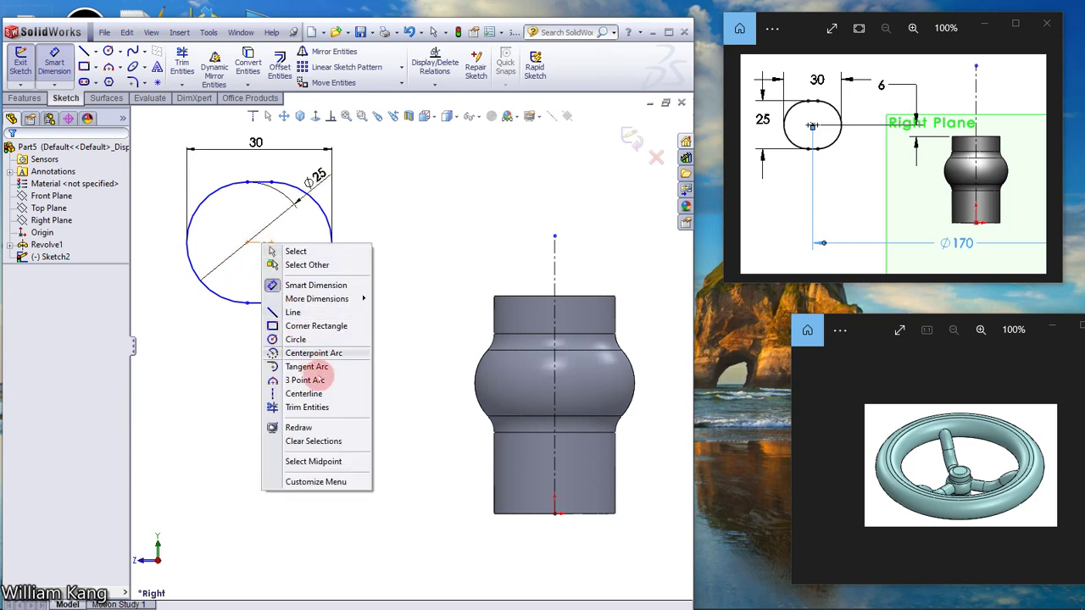
pyautogui.click(307, 461)
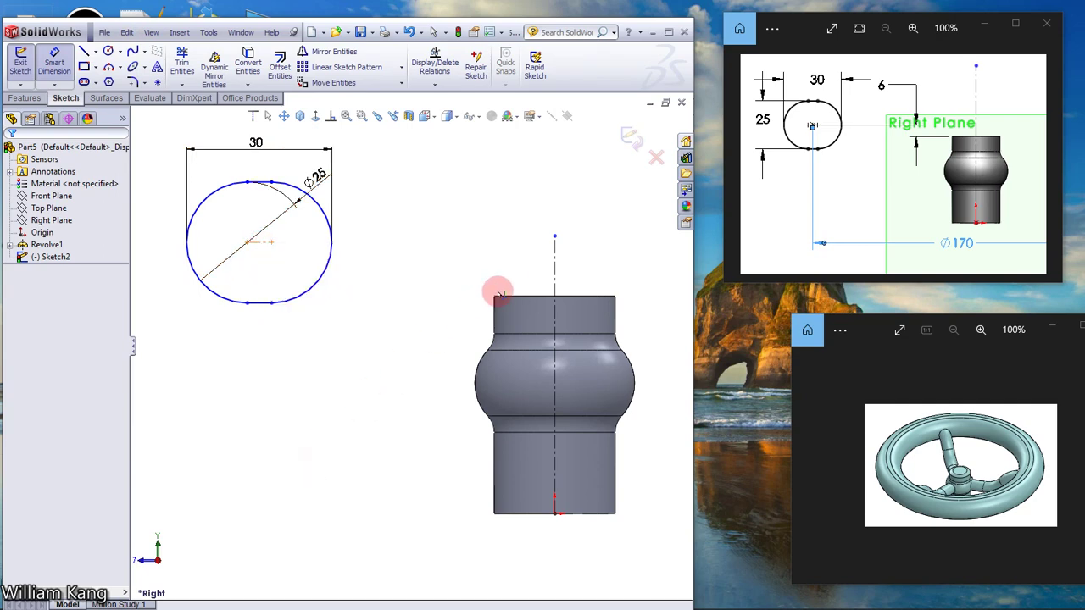
pyautogui.click(556, 269)
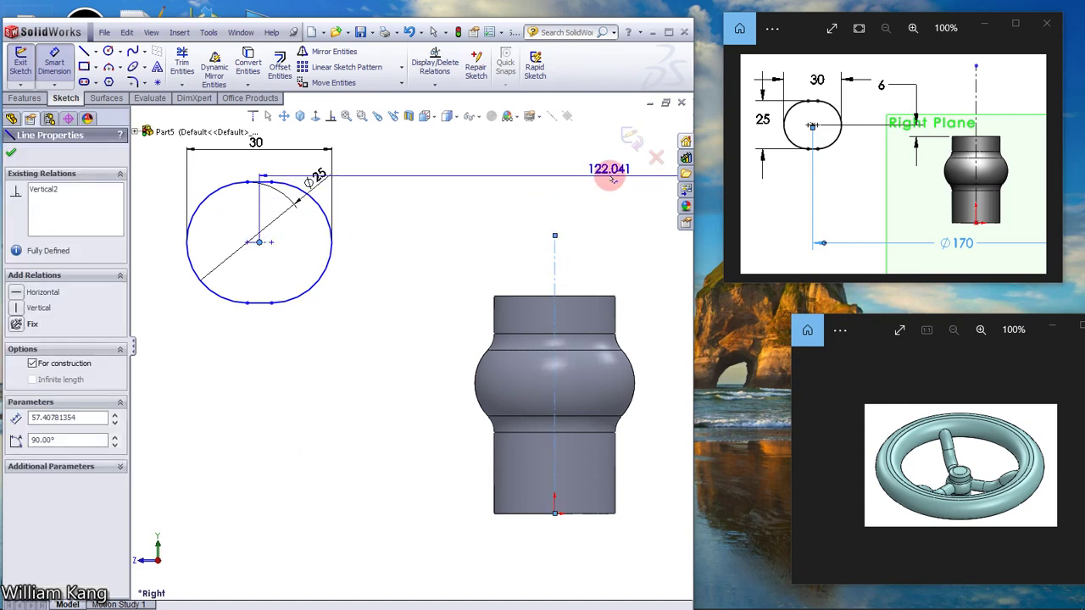
pyautogui.click(612, 178)
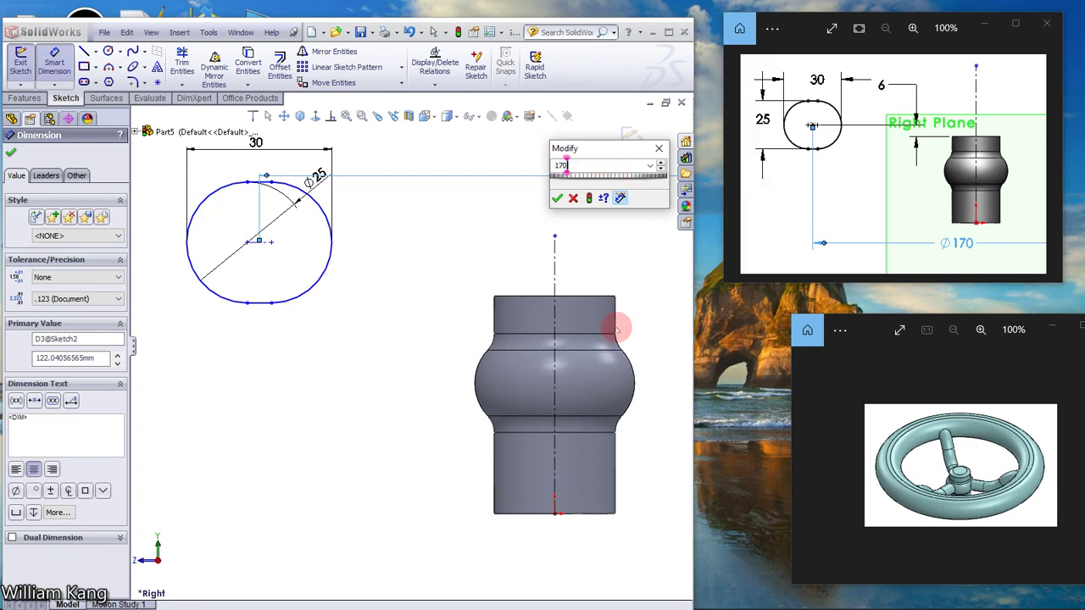
pyautogui.press('Return')
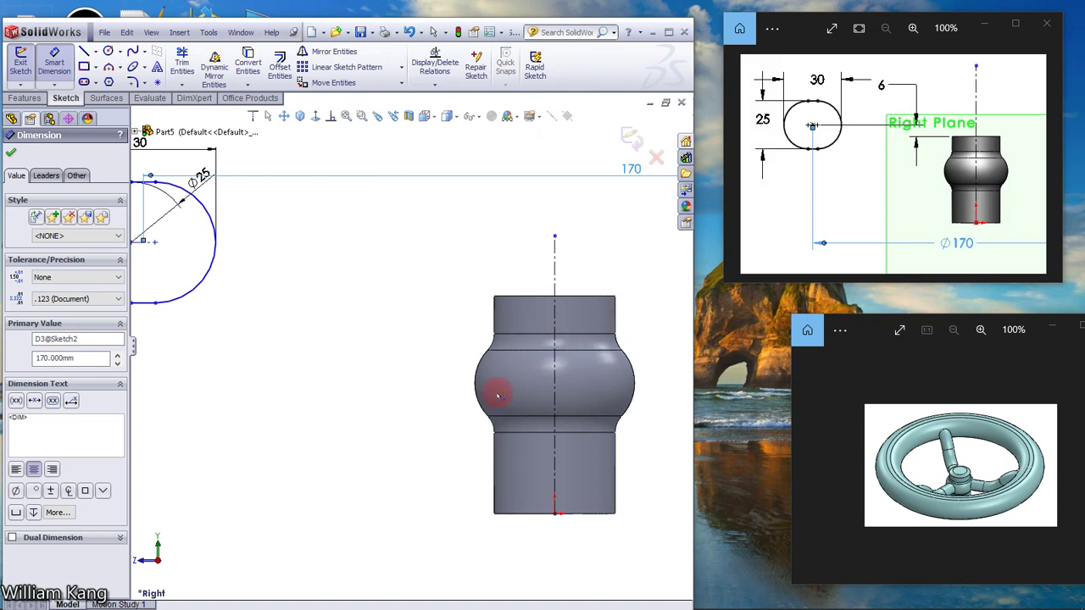
# Dimension the slot centre 6 mm above the hub's top edge.
pyautogui.press('f')
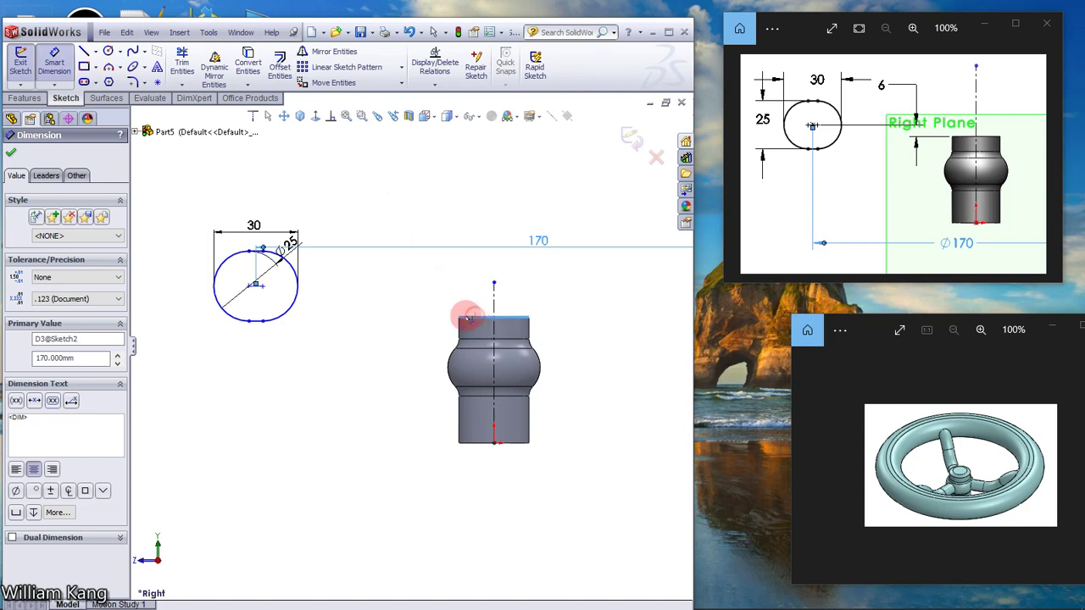
pyautogui.click(256, 285)
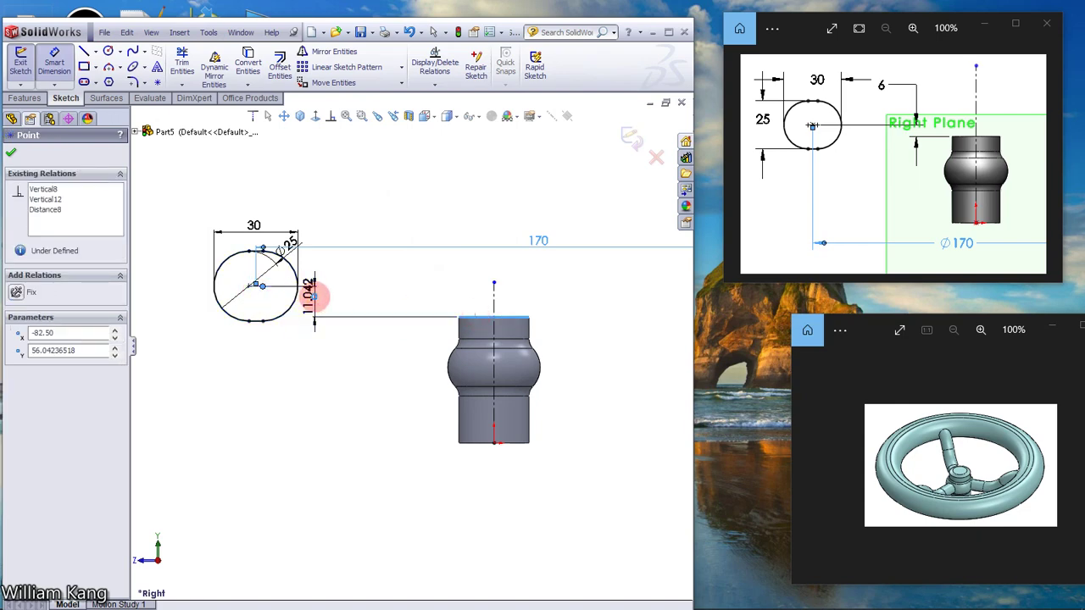
pyautogui.click(314, 295)
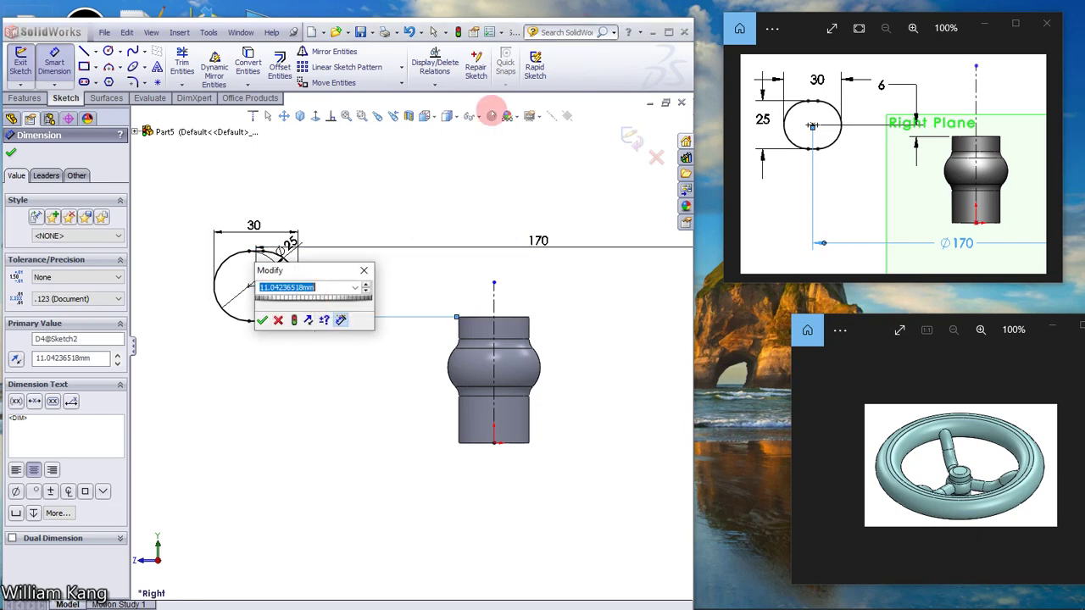
pyautogui.write('6')
pyautogui.press('Return')
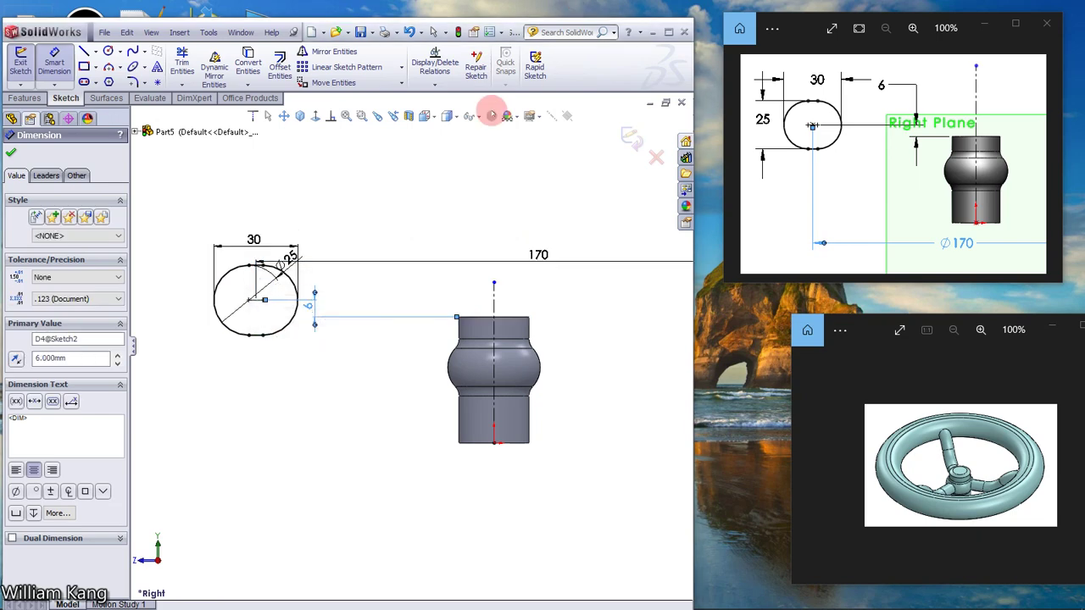
pyautogui.click(10, 151)
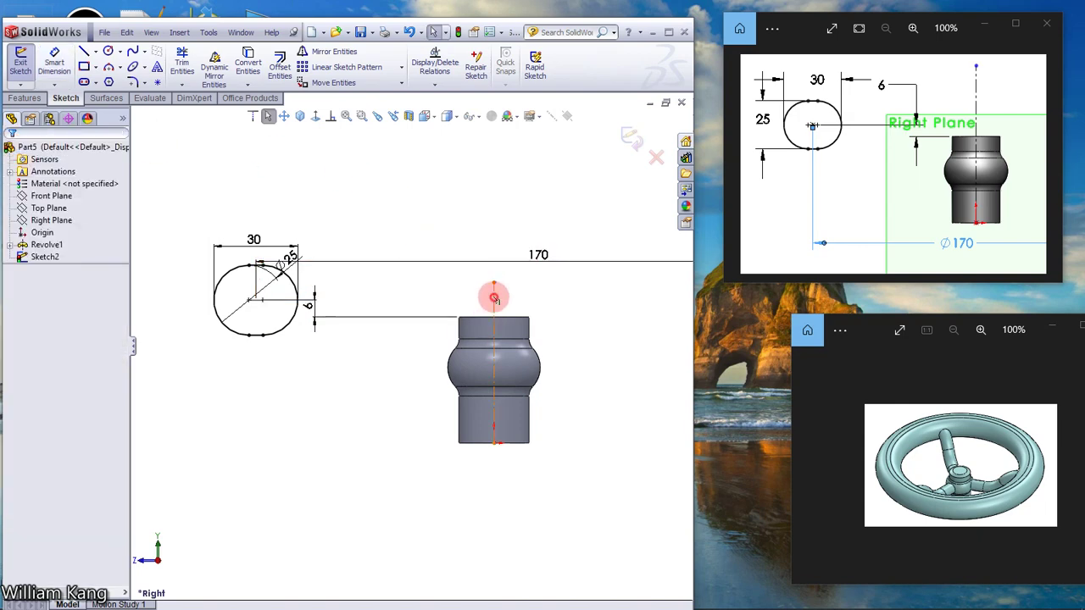
pyautogui.click(494, 297)
pyautogui.click(25, 97)
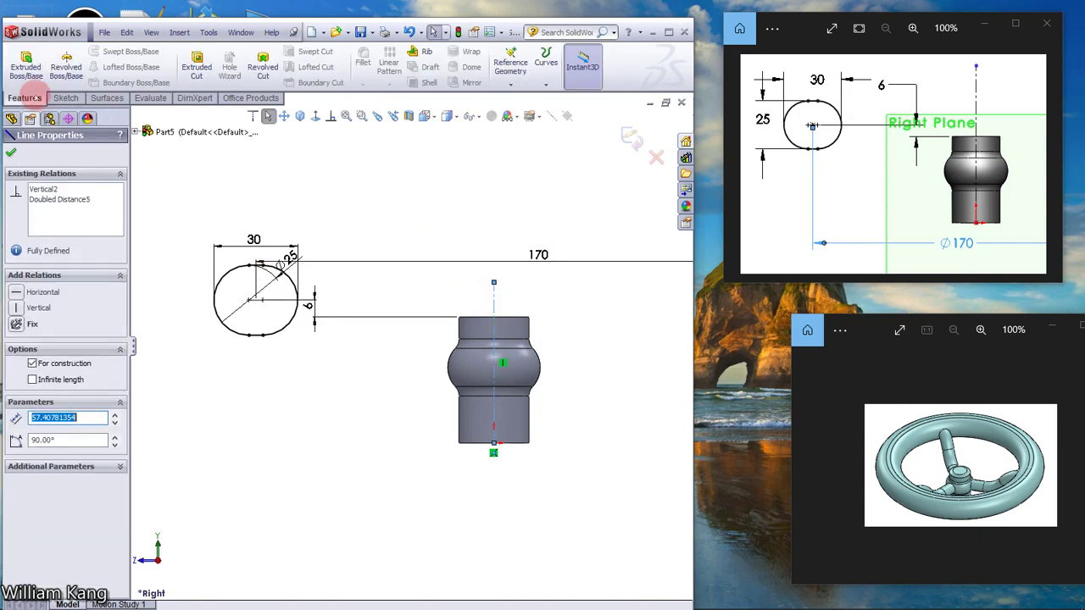
# Revolve the slot profile 360° about the vertical centerline into a rim ring, viewed isometric.
pyautogui.click(65, 68)
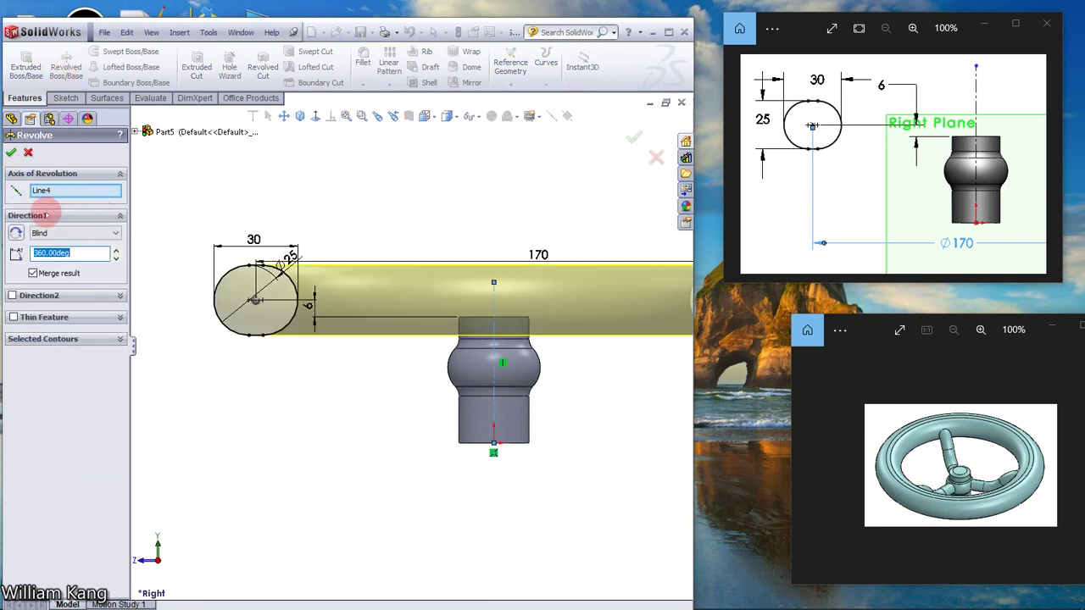
pyautogui.click(10, 152)
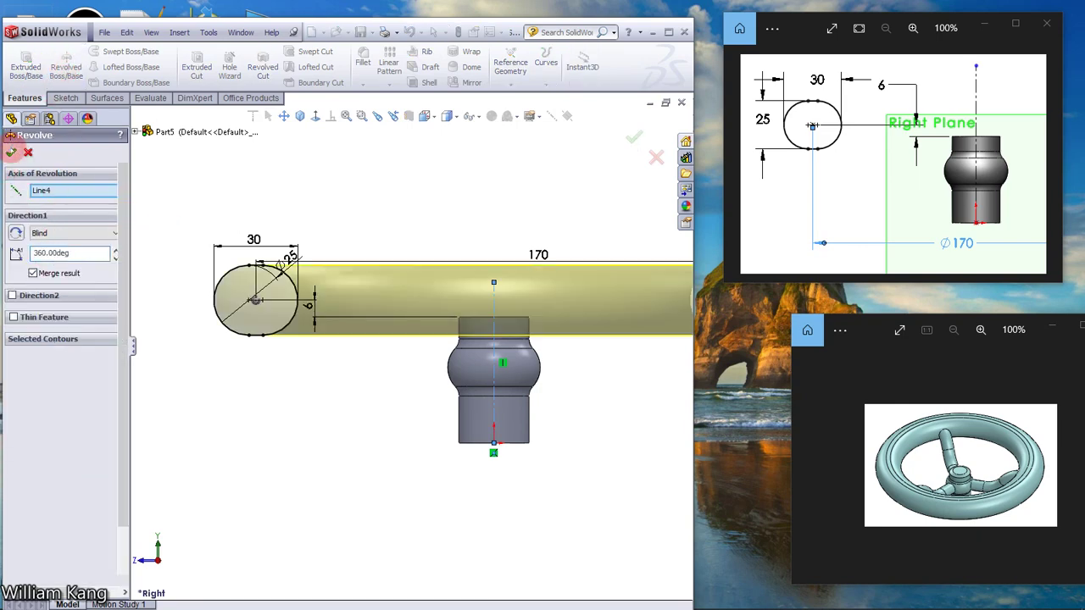
pyautogui.click(297, 115)
pyautogui.click(332, 143)
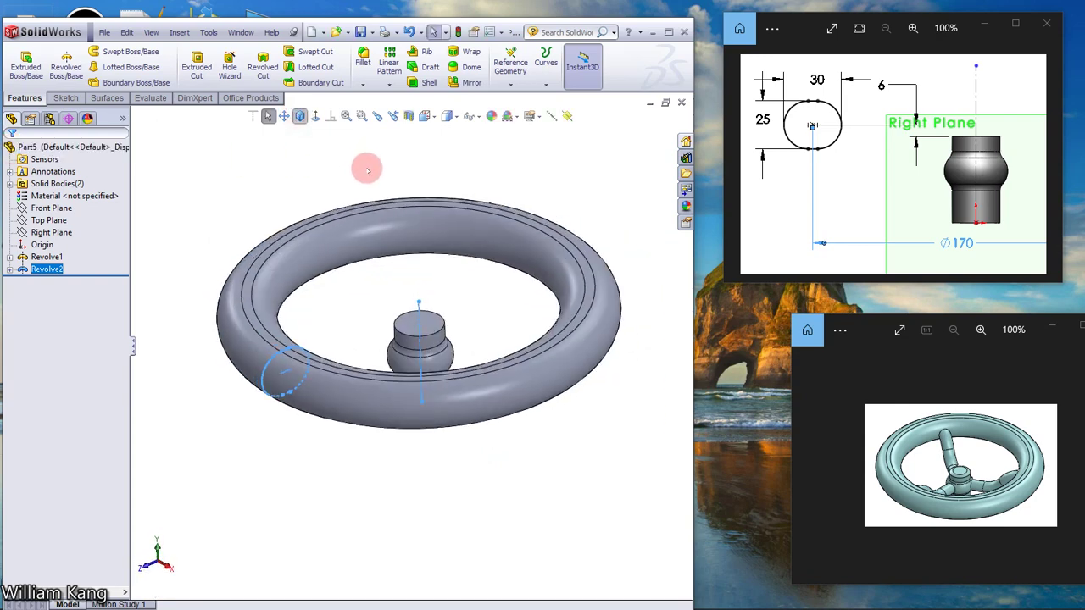
pyautogui.click(1050, 161)
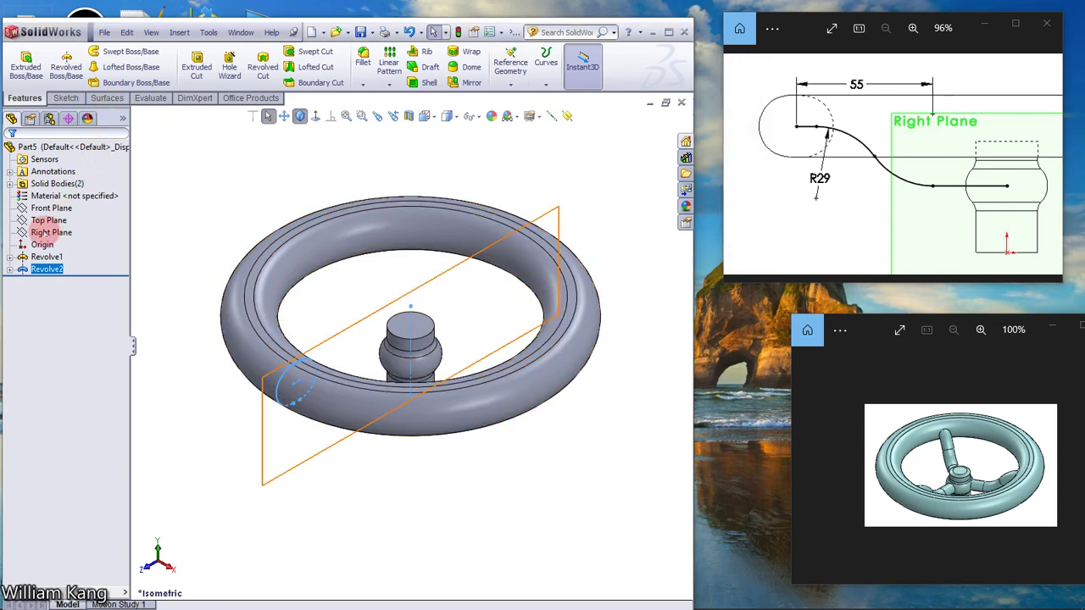
# Open a new sketch on the Right Plane, viewed normal to it and fitted.
pyautogui.click(47, 232)
pyautogui.click(66, 210)
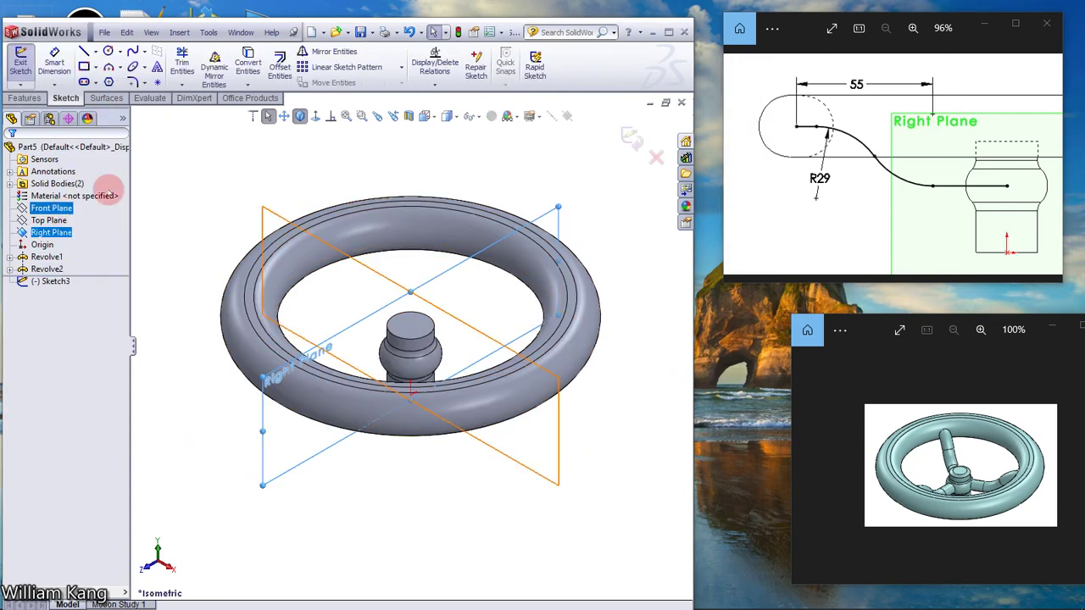
pyautogui.click(331, 116)
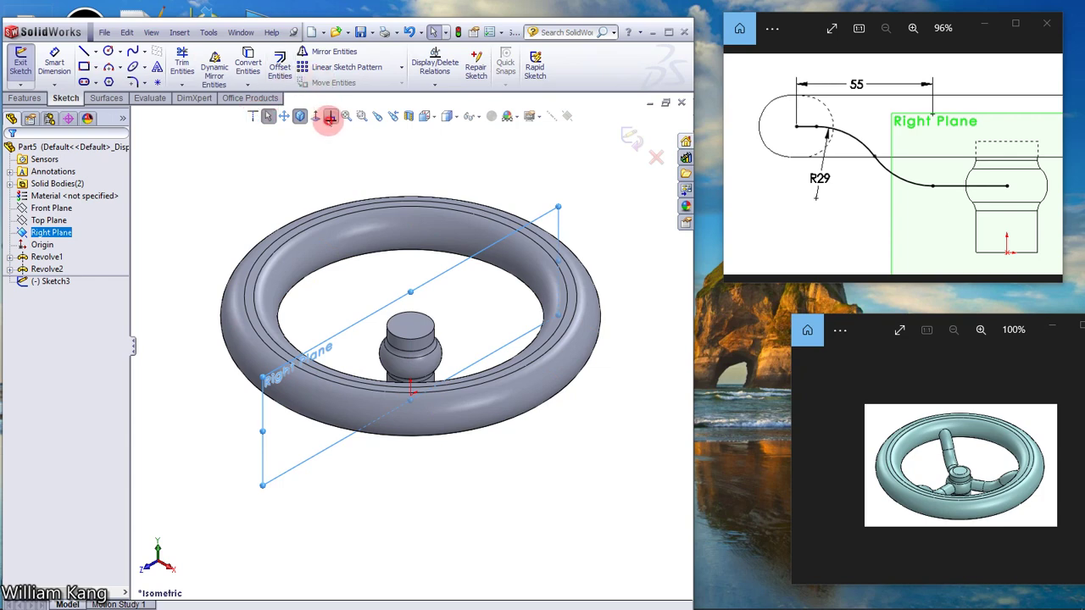
pyautogui.click(330, 117)
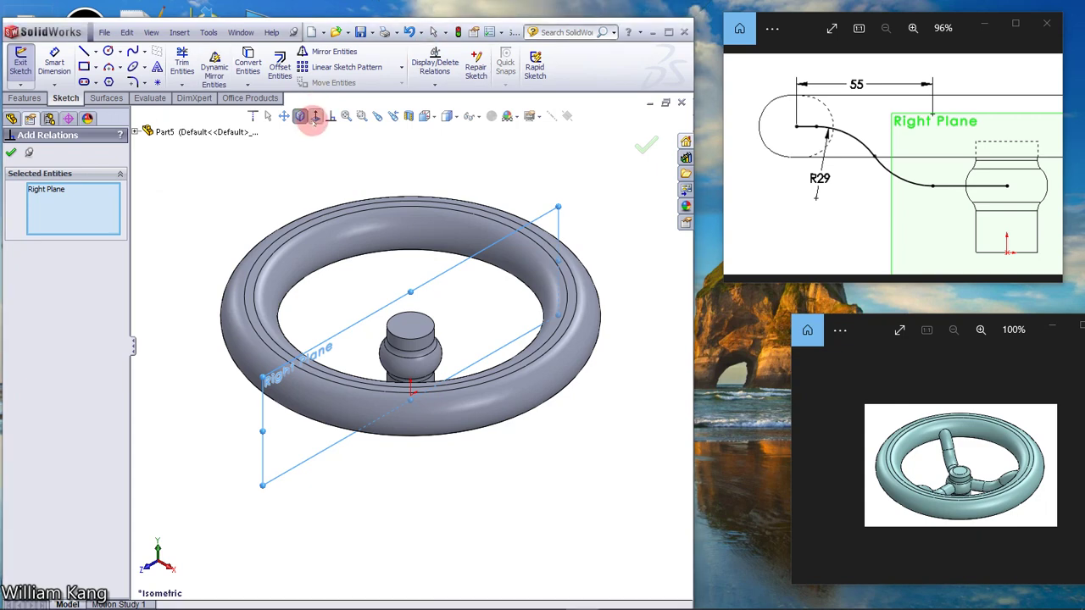
pyautogui.click(309, 116)
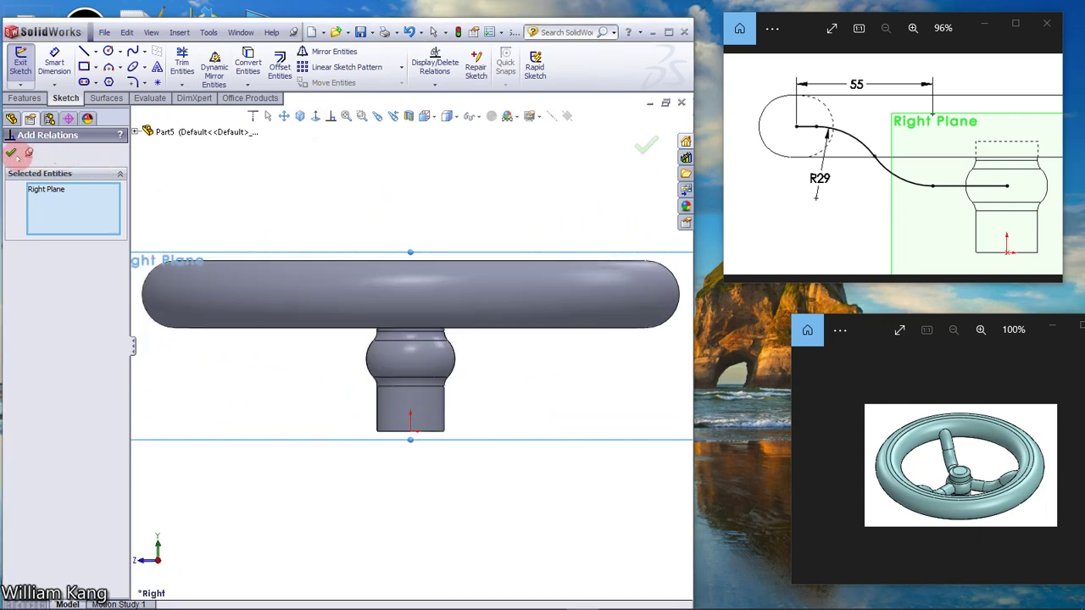
pyautogui.click(11, 152)
pyautogui.press('f')
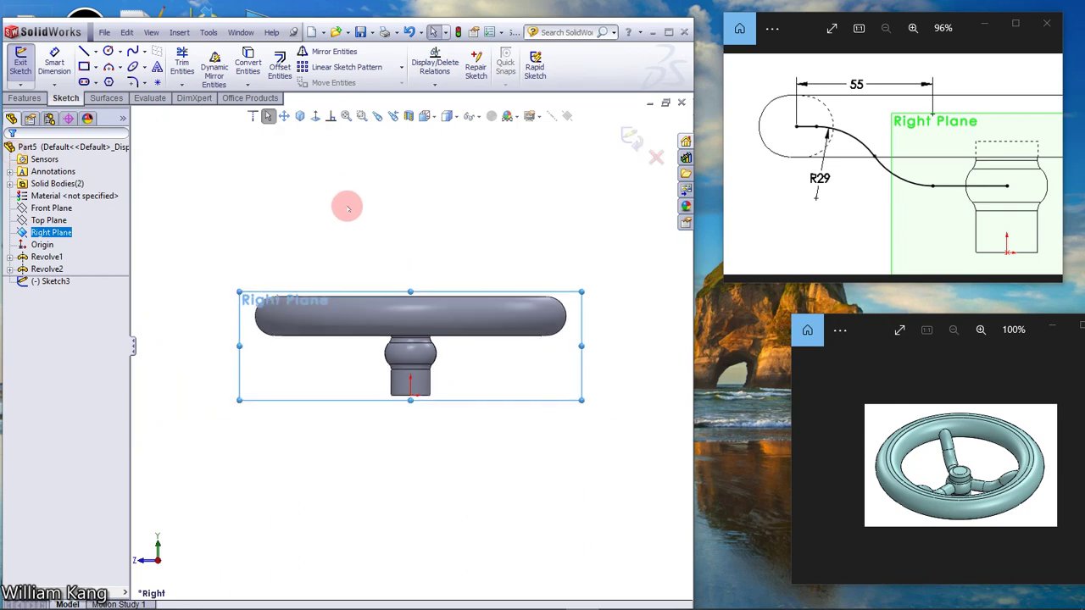
pyautogui.press('f')
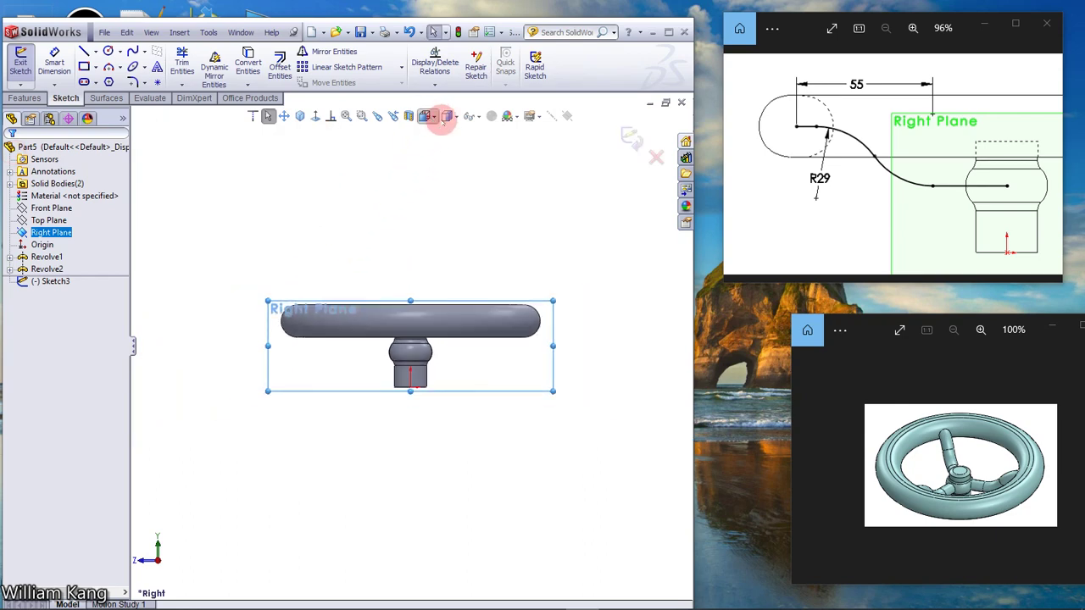
# Set the display style to Hidden Lines Visible and frame the model higher in view.
pyautogui.click(452, 116)
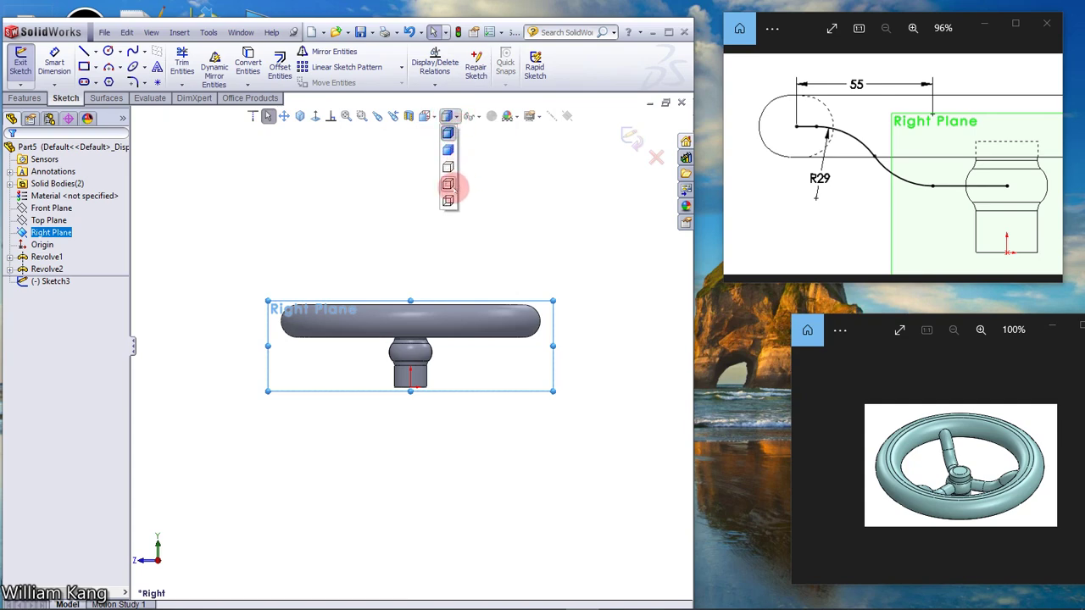
pyautogui.click(448, 183)
pyautogui.scroll(-2, 373, 250)
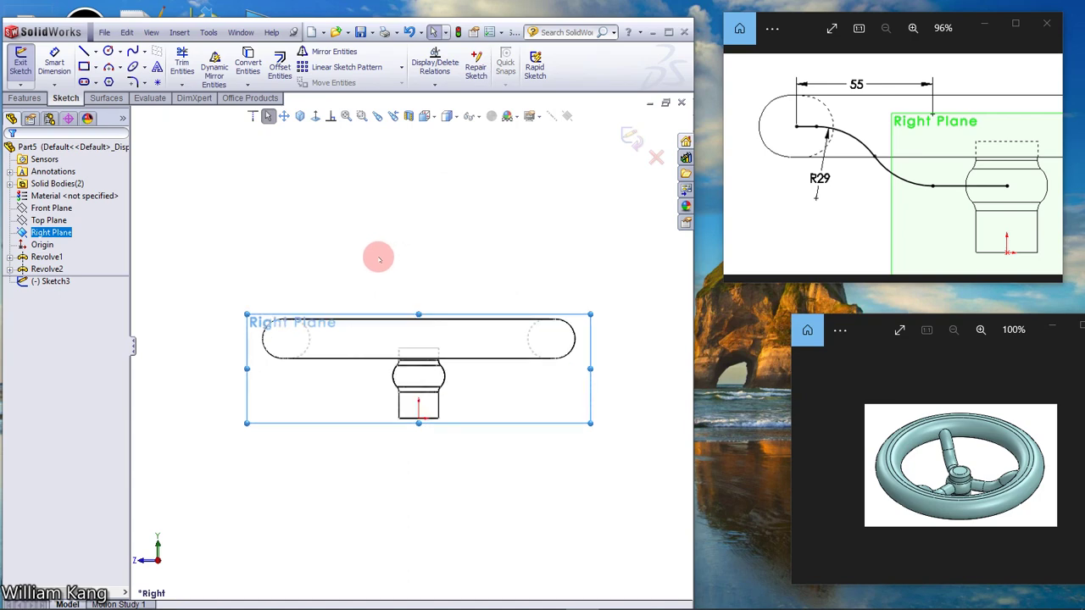
pyautogui.scroll(-2, 393, 316)
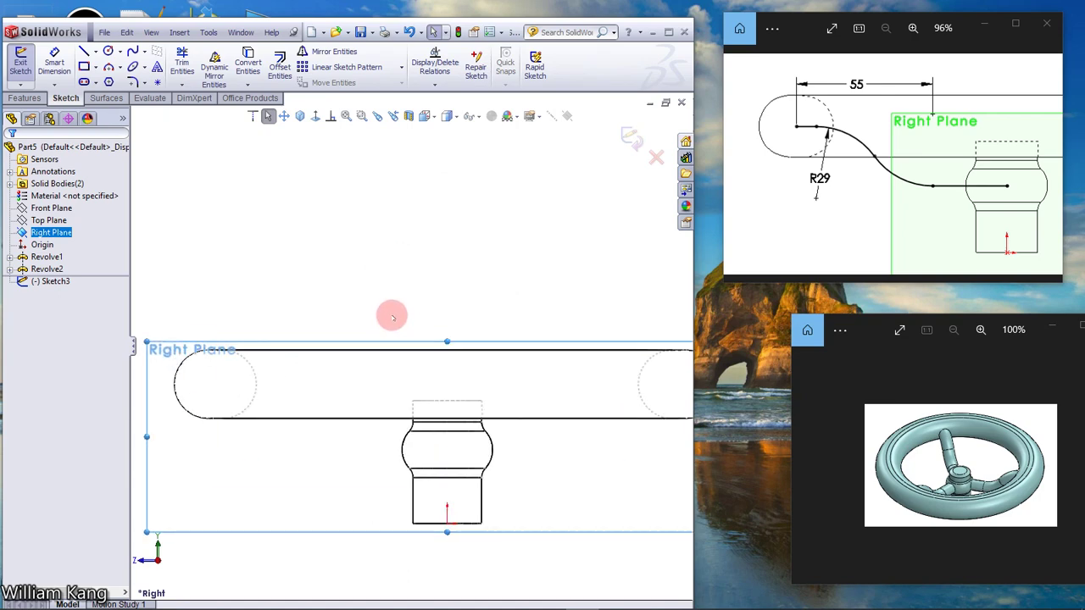
pyautogui.click(284, 116)
pyautogui.moveTo(421, 294); pyautogui.dragTo(412, 165)
pyautogui.click(84, 51)
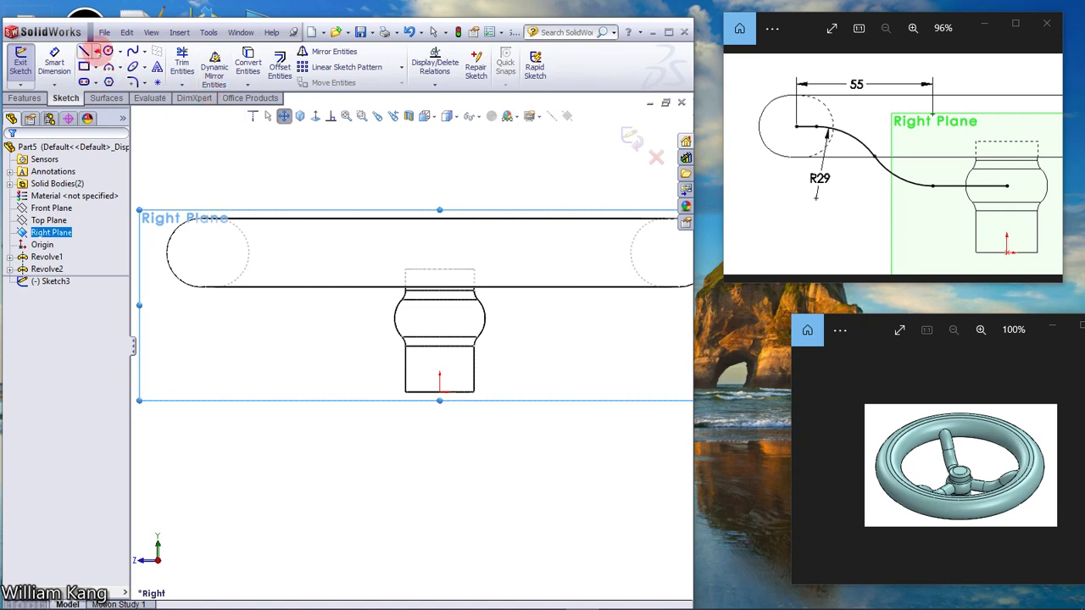
# Draw centerlines: vertical on the hub, horizontal across the rim's left arc, and upright from its centre.
pyautogui.click(95, 52)
pyautogui.click(98, 79)
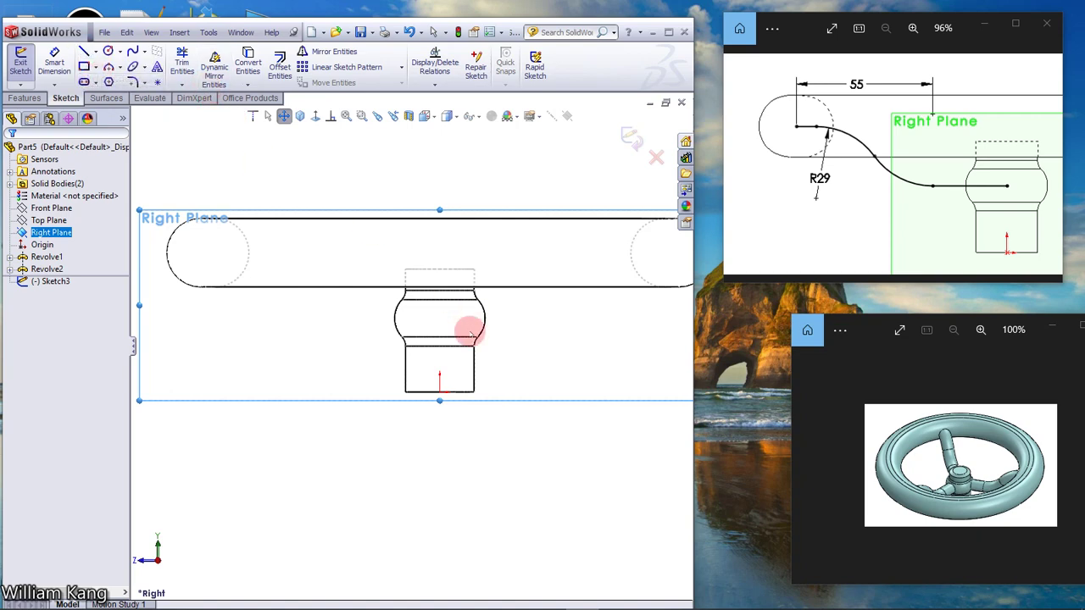
pyautogui.moveTo(439, 302); pyautogui.dragTo(440, 337)
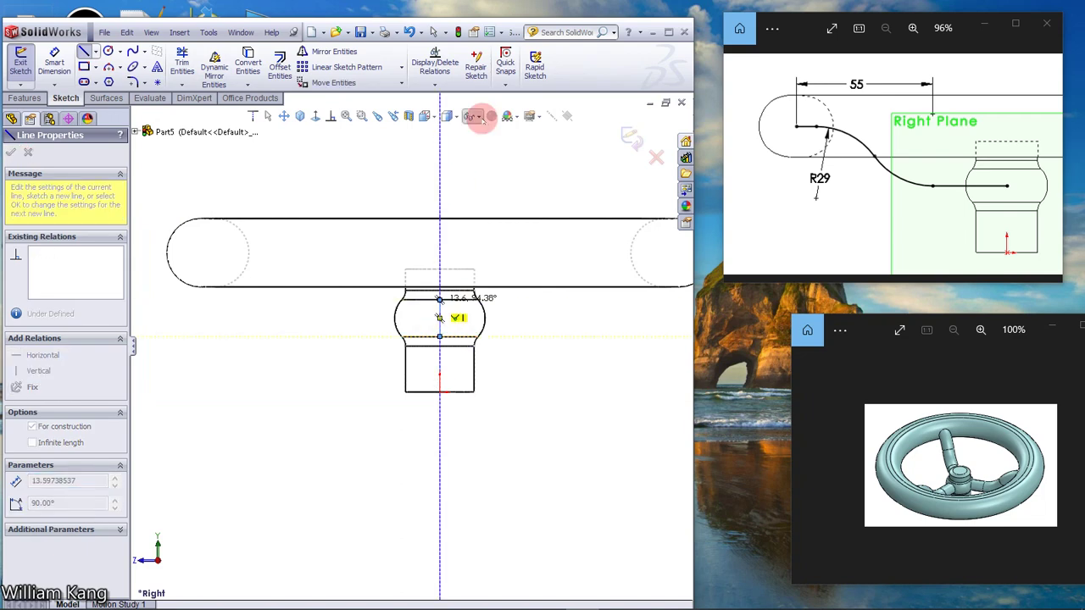
pyautogui.press('Escape')
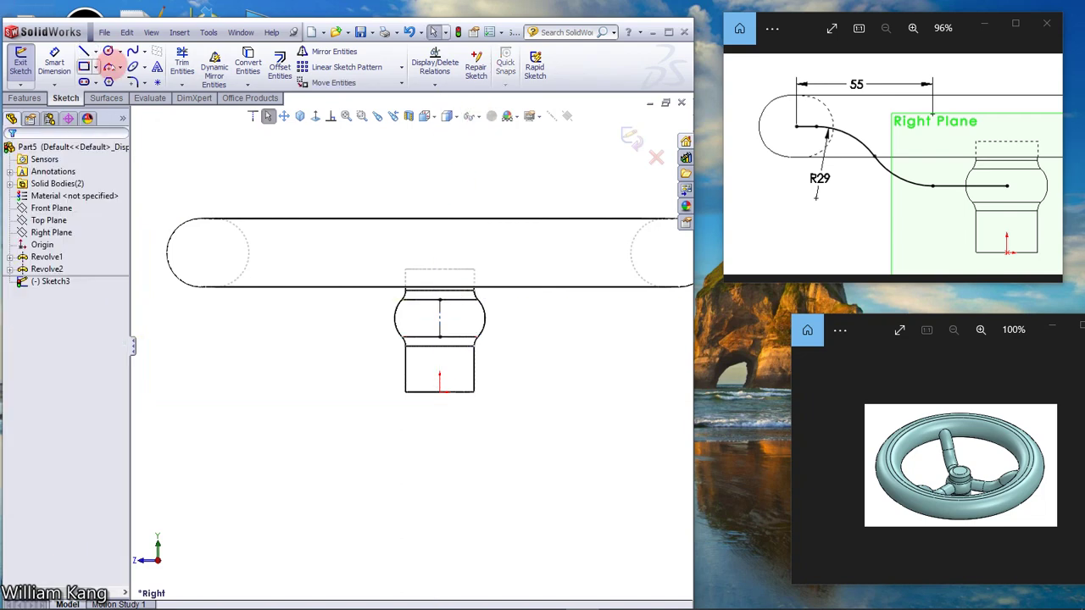
pyautogui.click(96, 53)
pyautogui.click(102, 77)
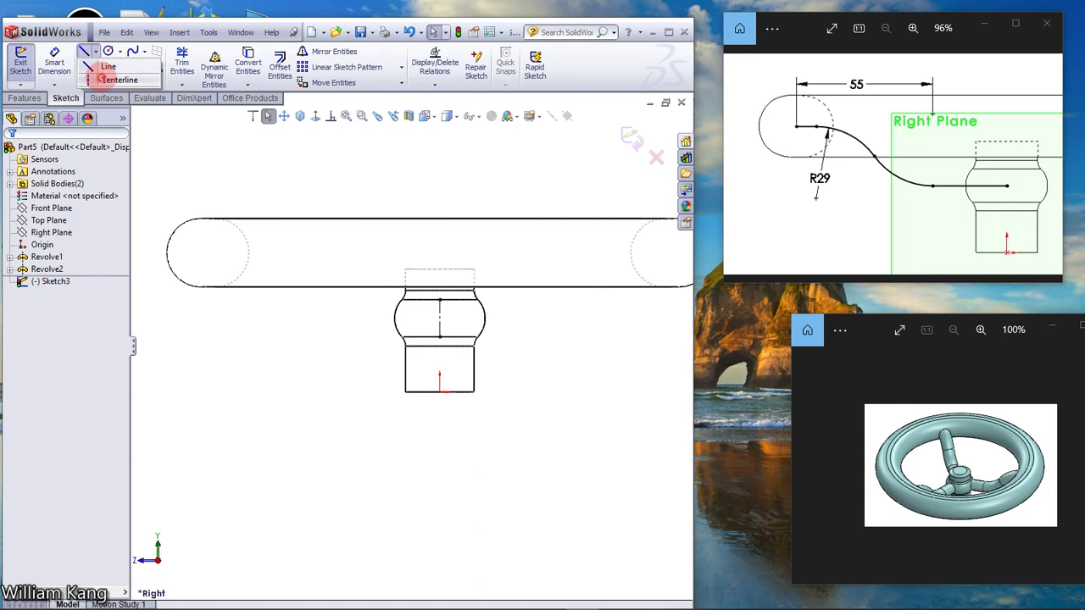
pyautogui.click(167, 252)
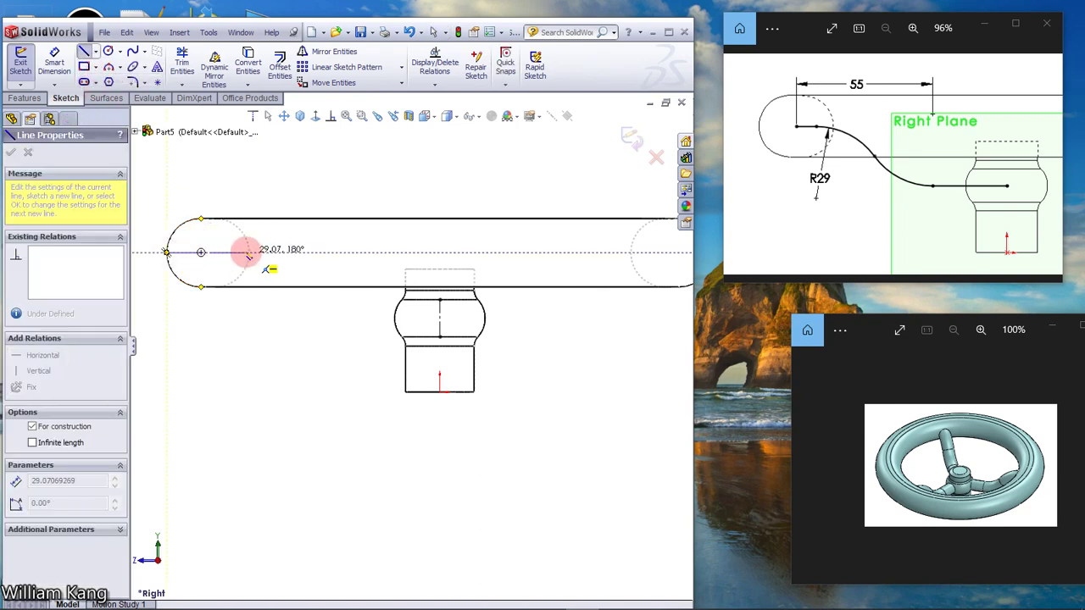
pyautogui.click(248, 252)
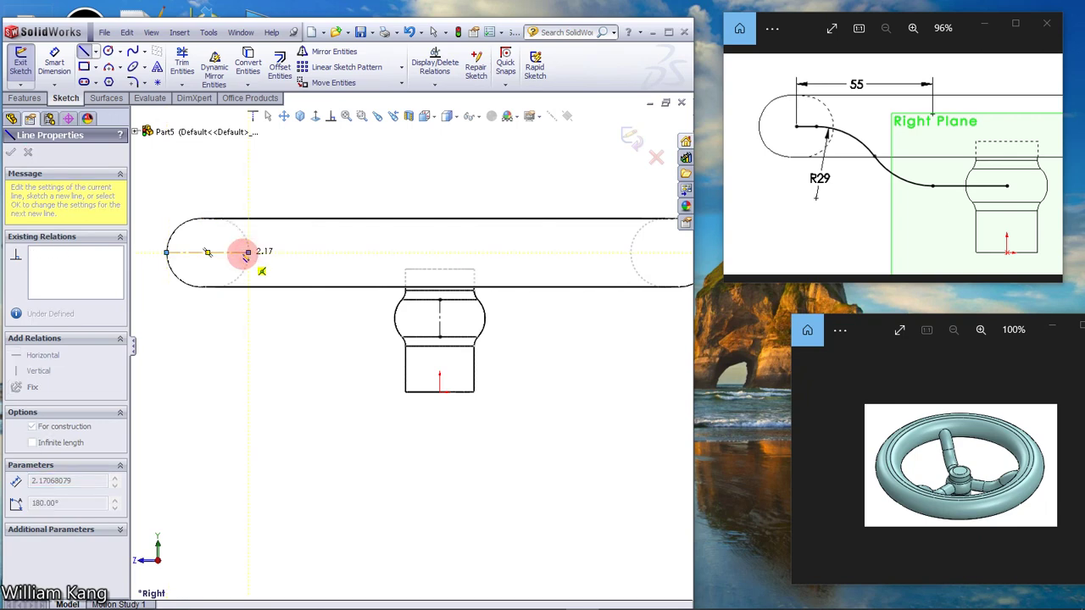
pyautogui.press('Escape')
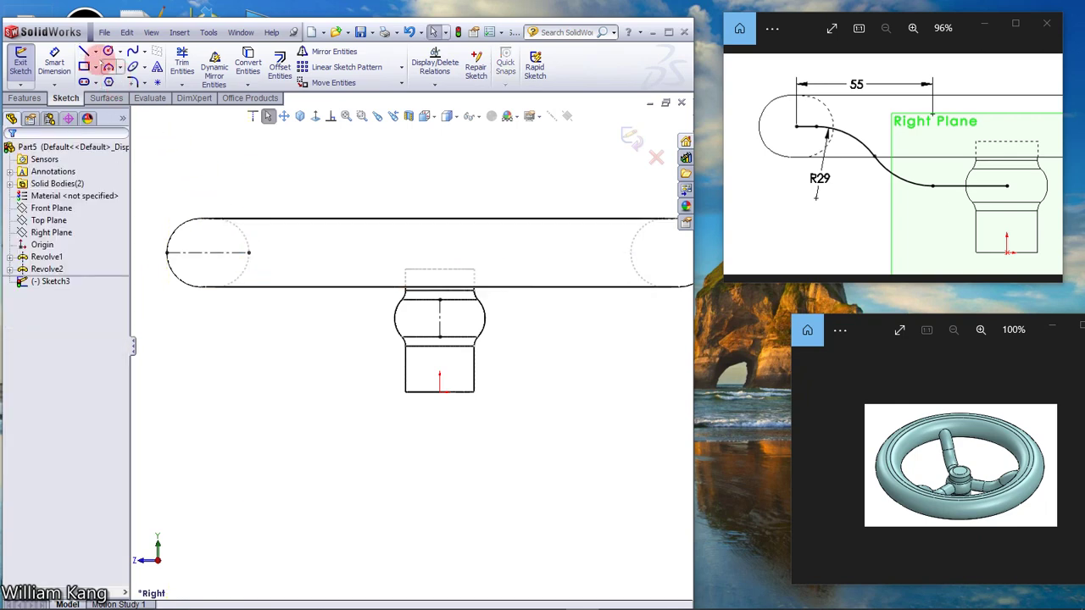
pyautogui.click(96, 52)
pyautogui.click(110, 73)
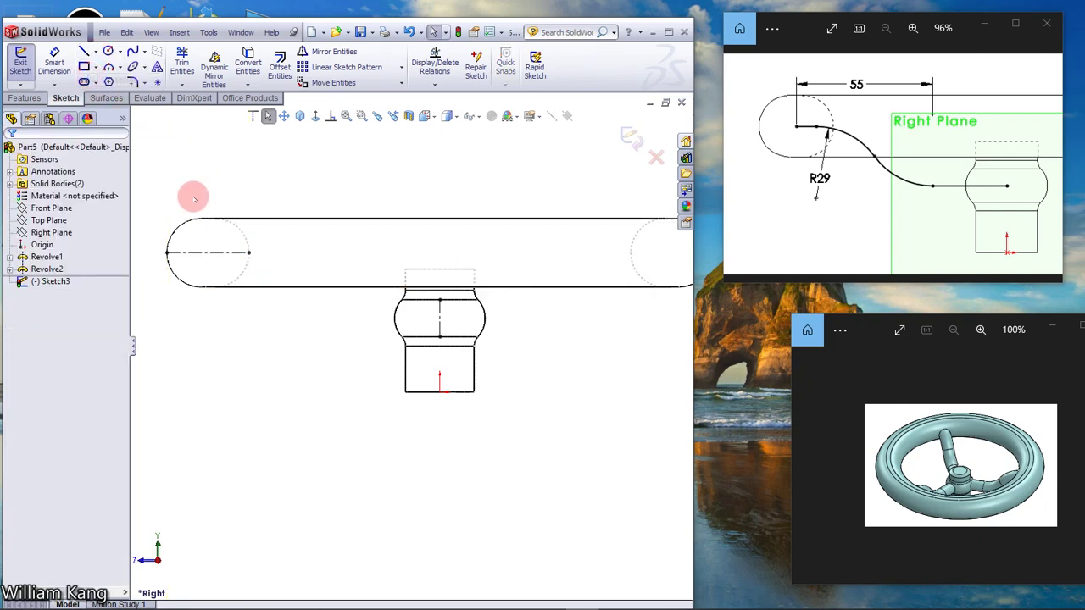
pyautogui.moveTo(208, 252); pyautogui.dragTo(119, 191)
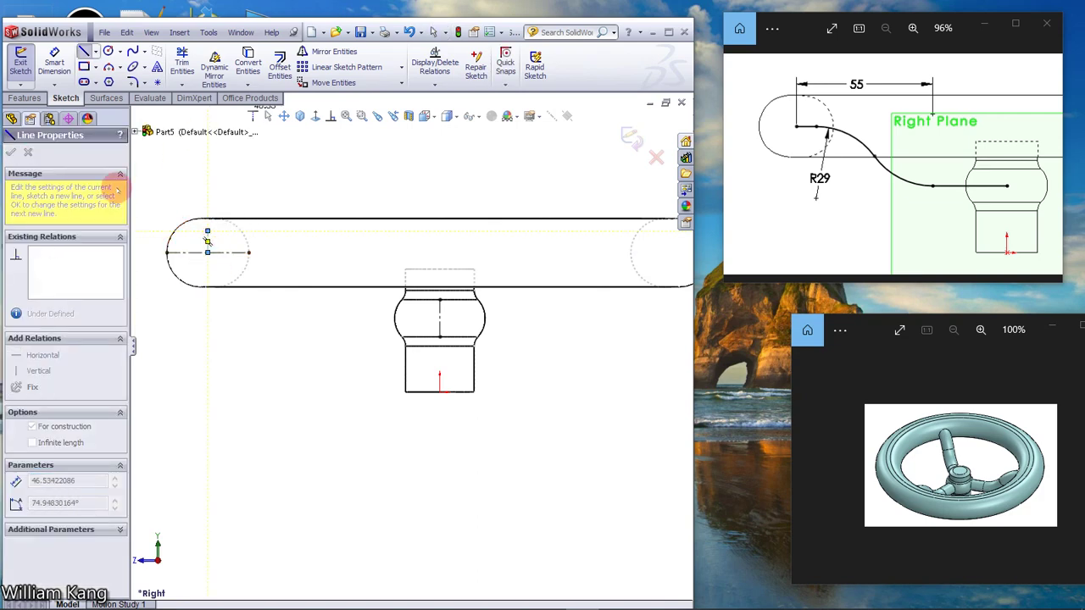
pyautogui.press('Escape')
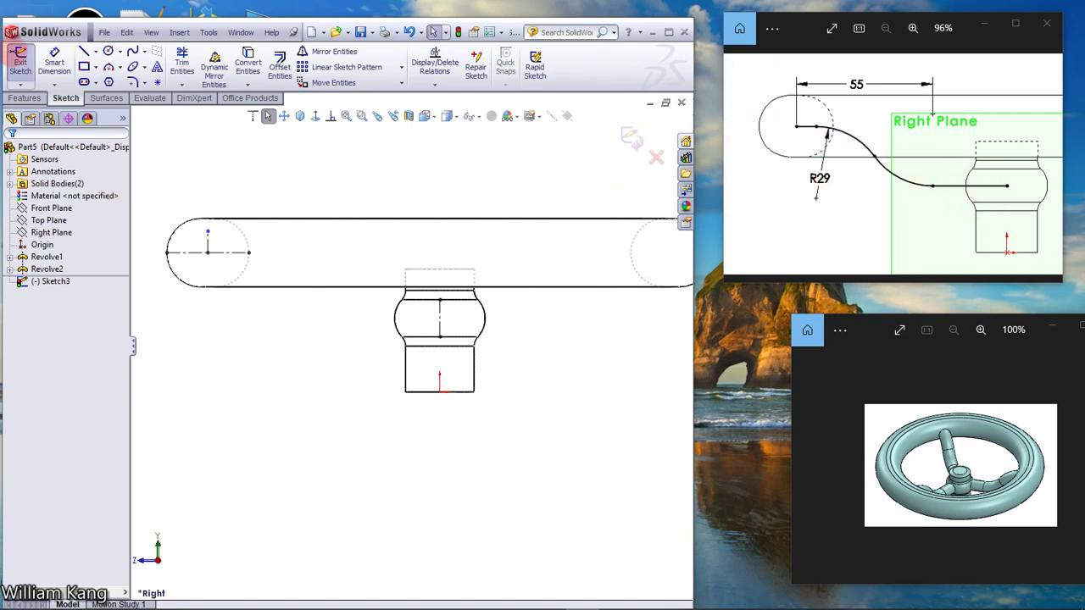
# Draw the spoke path from the arc centre through two downward arcs to the hub centre.
pyautogui.click(85, 51)
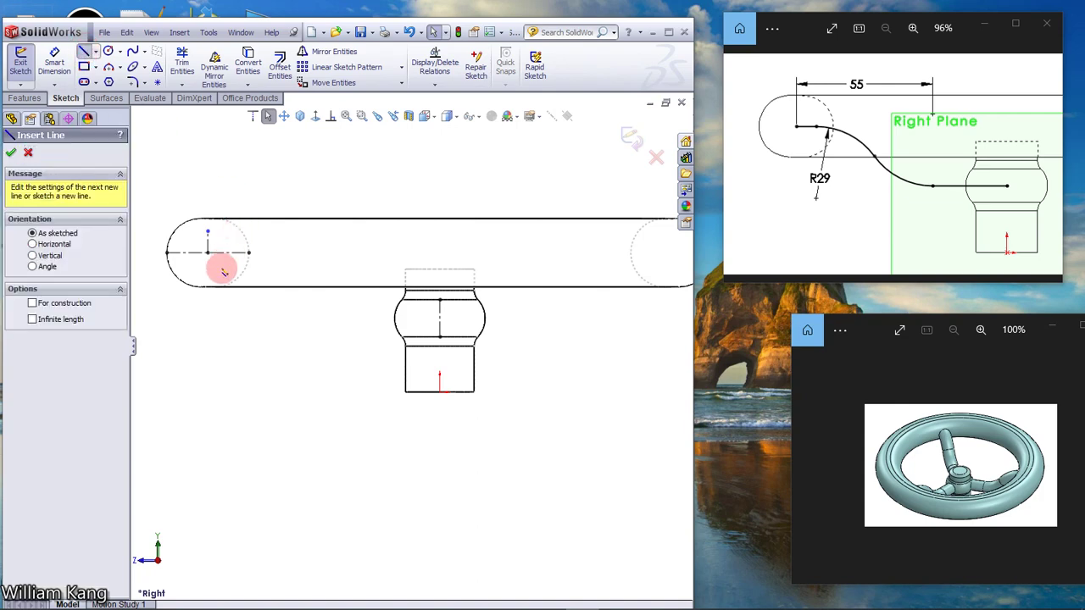
pyautogui.moveTo(208, 252)
pyautogui.mouseDown()
pyautogui.moveTo(290, 258)
pyautogui.moveTo(234, 252)
pyautogui.mouseUp()
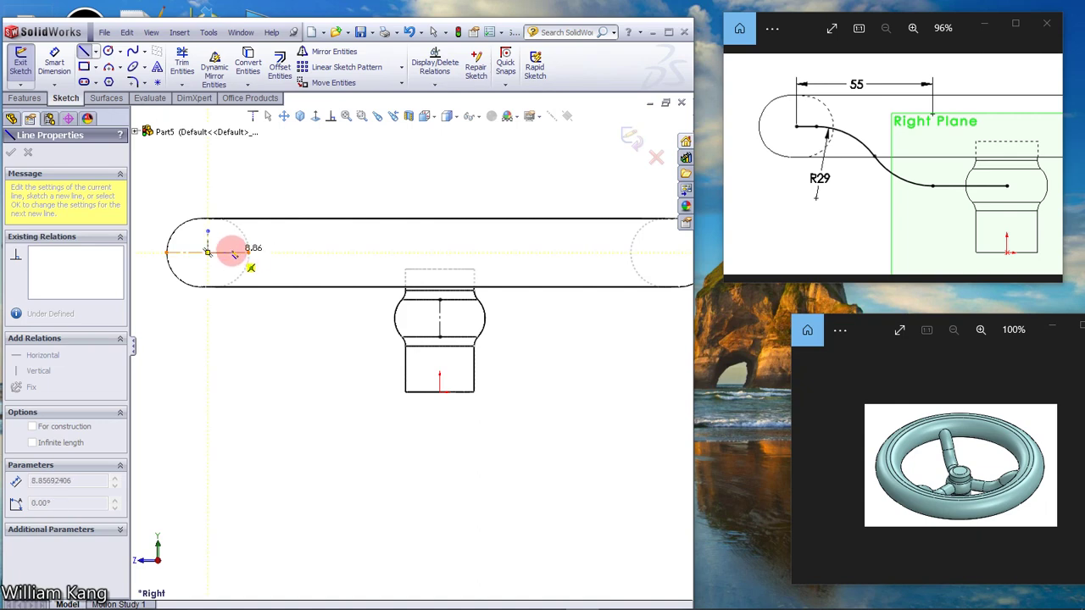
pyautogui.moveTo(235, 253); pyautogui.dragTo(233, 252)
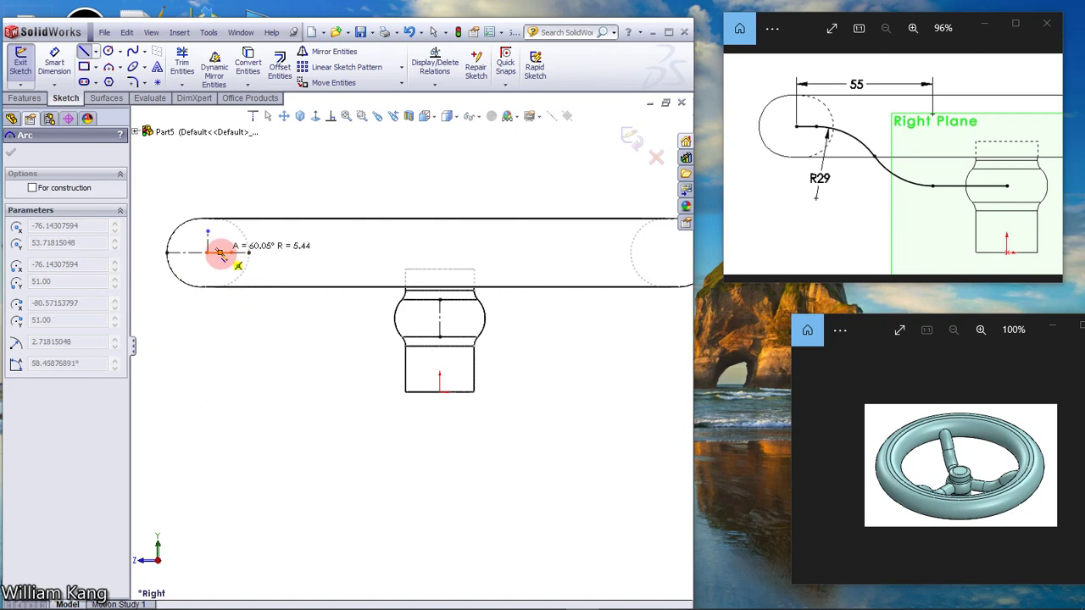
pyautogui.click(264, 273)
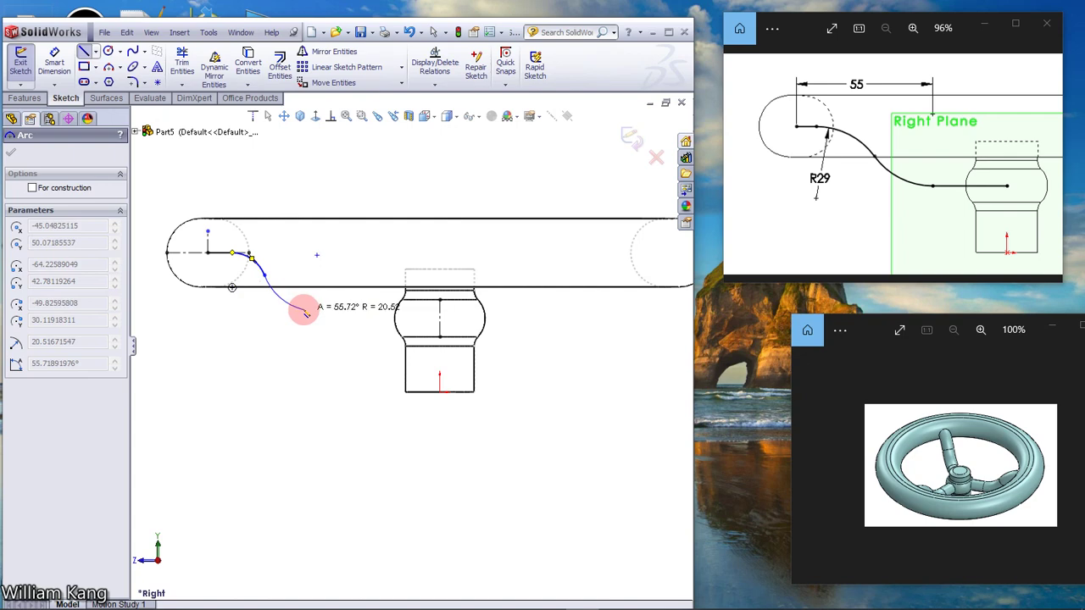
pyautogui.click(305, 312)
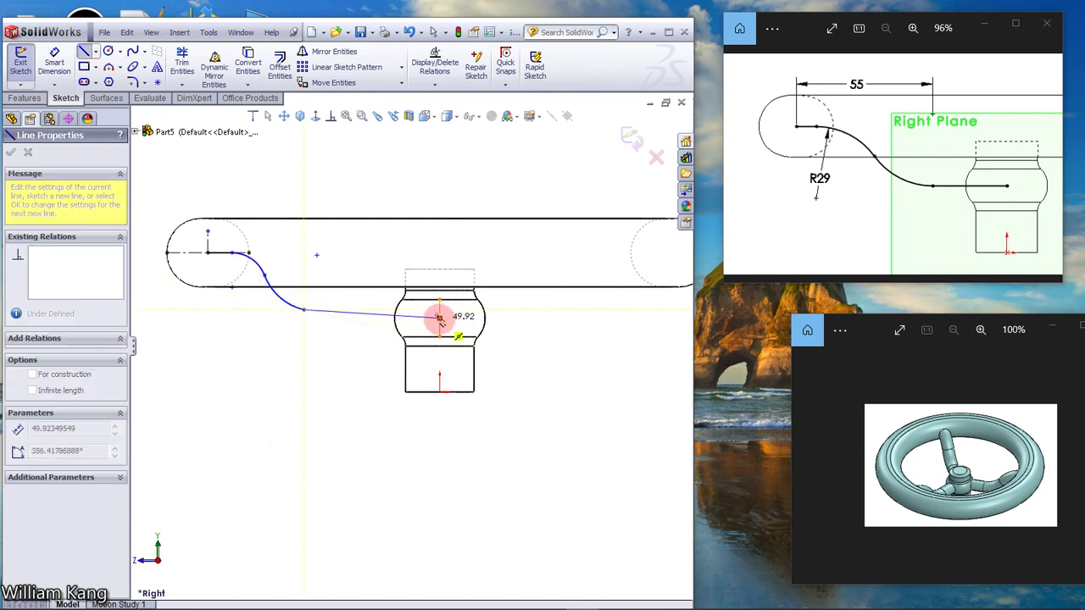
pyautogui.click(439, 319)
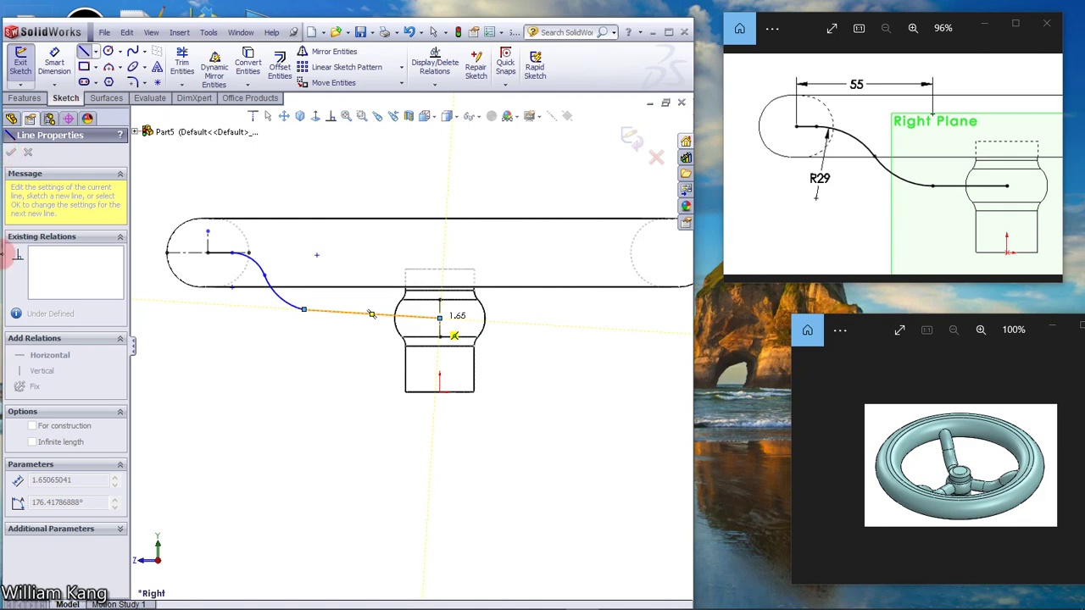
pyautogui.press('Escape')
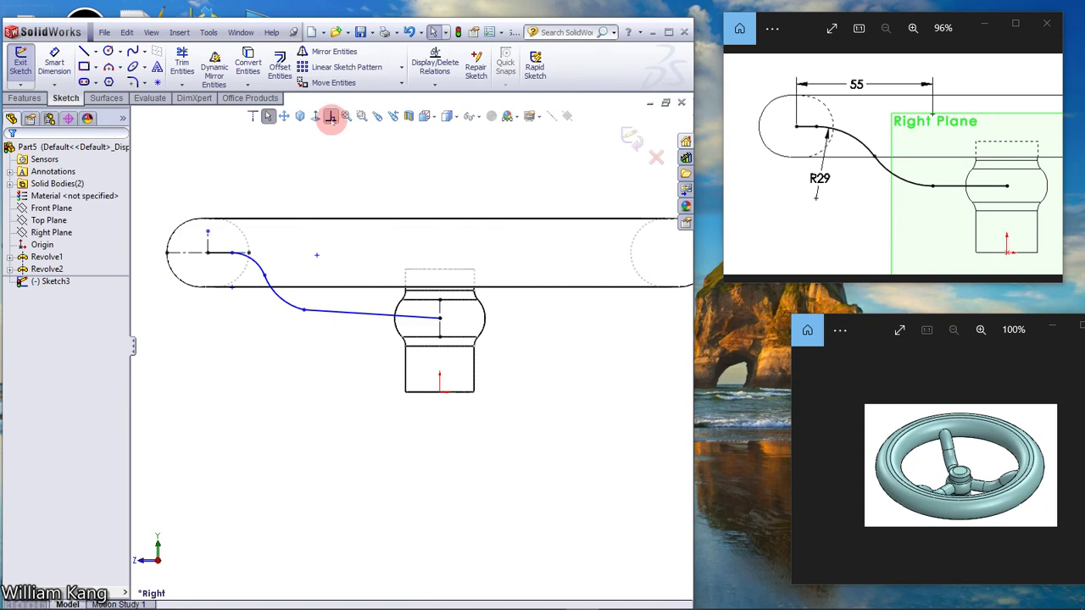
# Make the spoke path's straight end line tangent to the lower arc and horizontal.
pyautogui.click(330, 118)
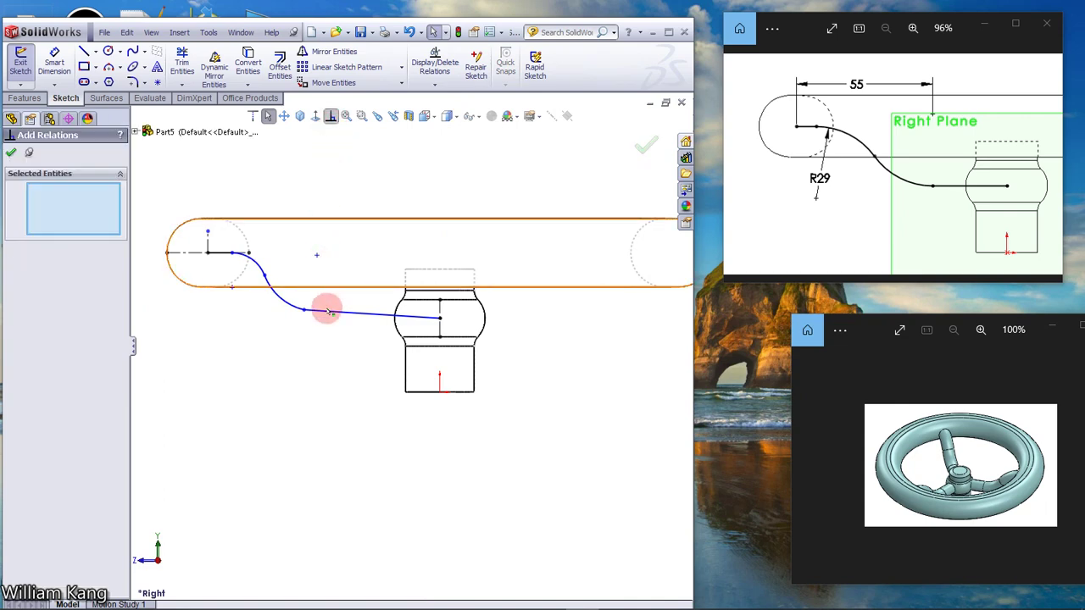
pyautogui.click(331, 313)
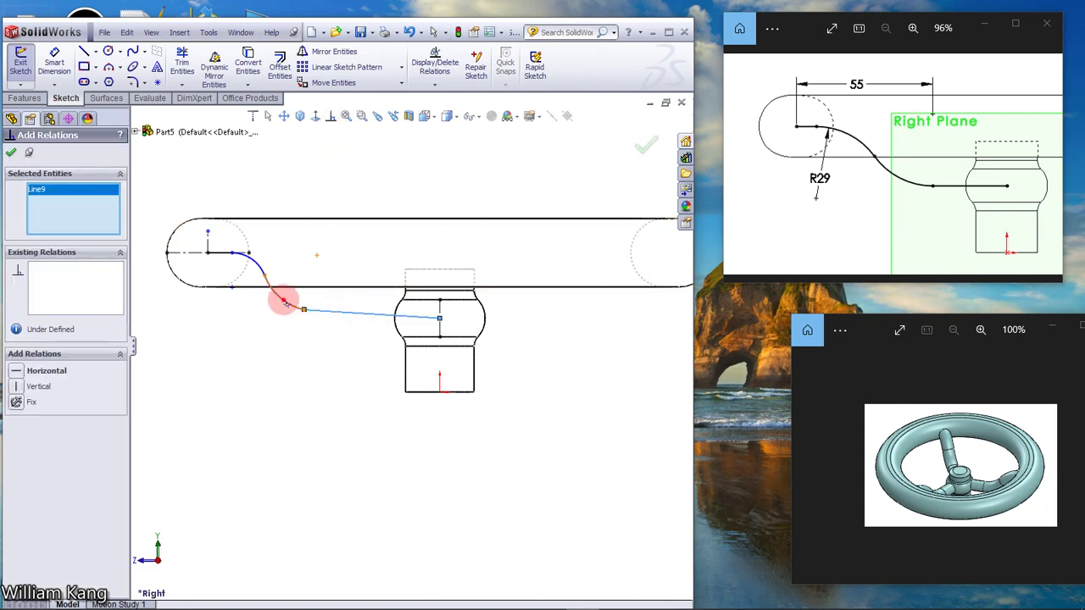
pyautogui.click(286, 301)
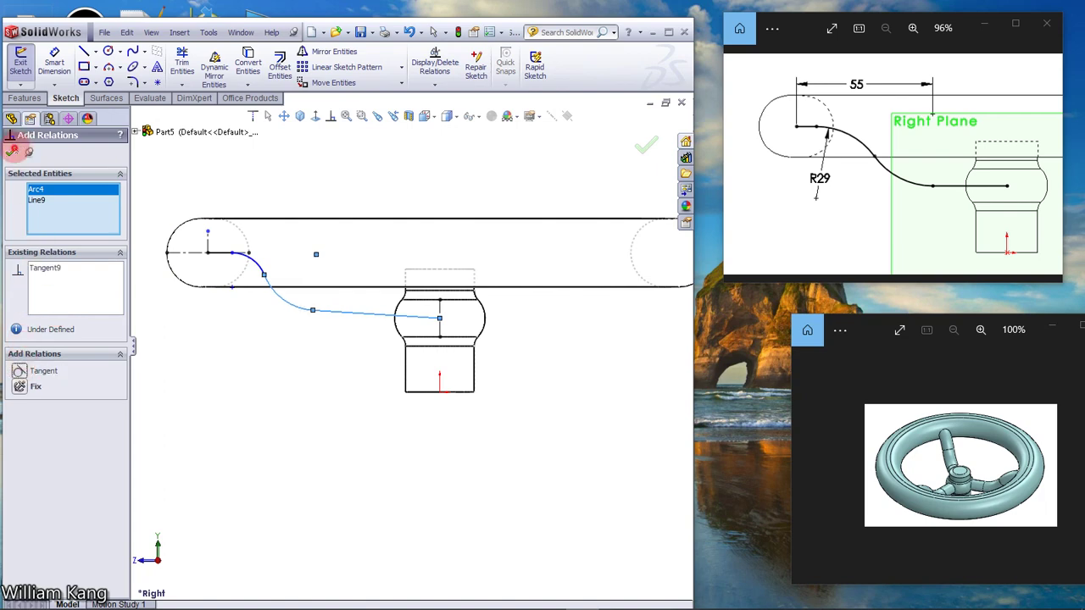
pyautogui.click(12, 150)
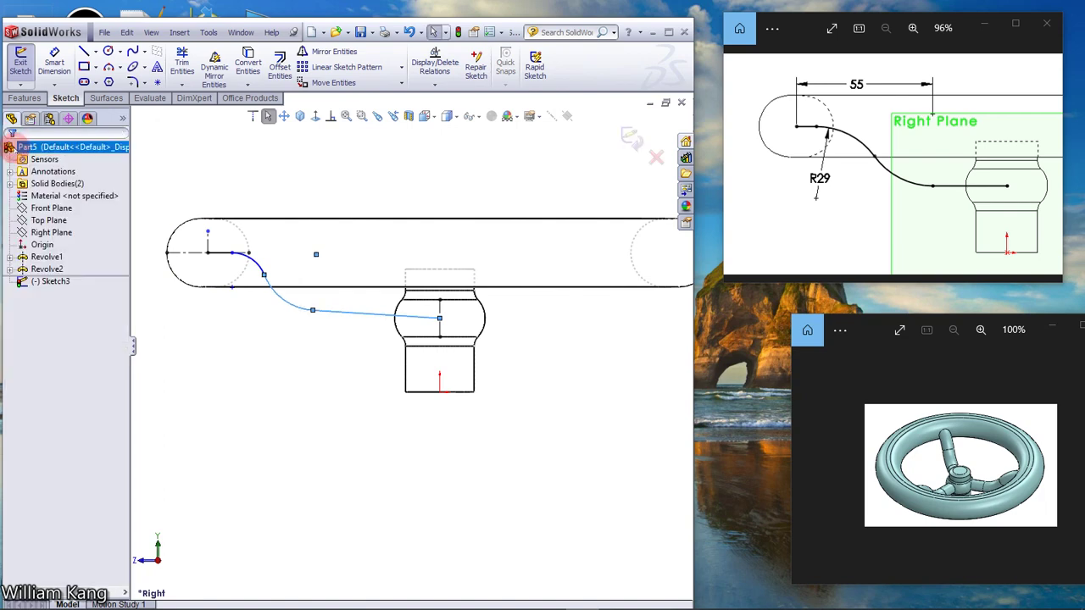
pyautogui.click(331, 117)
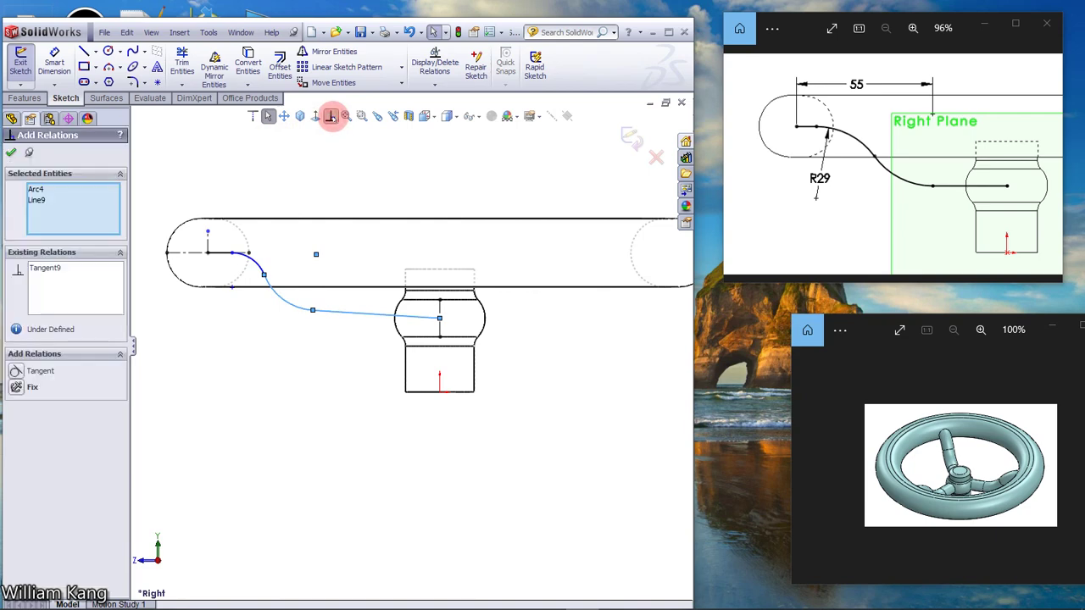
pyautogui.rightClick(61, 200)
pyautogui.click(100, 206)
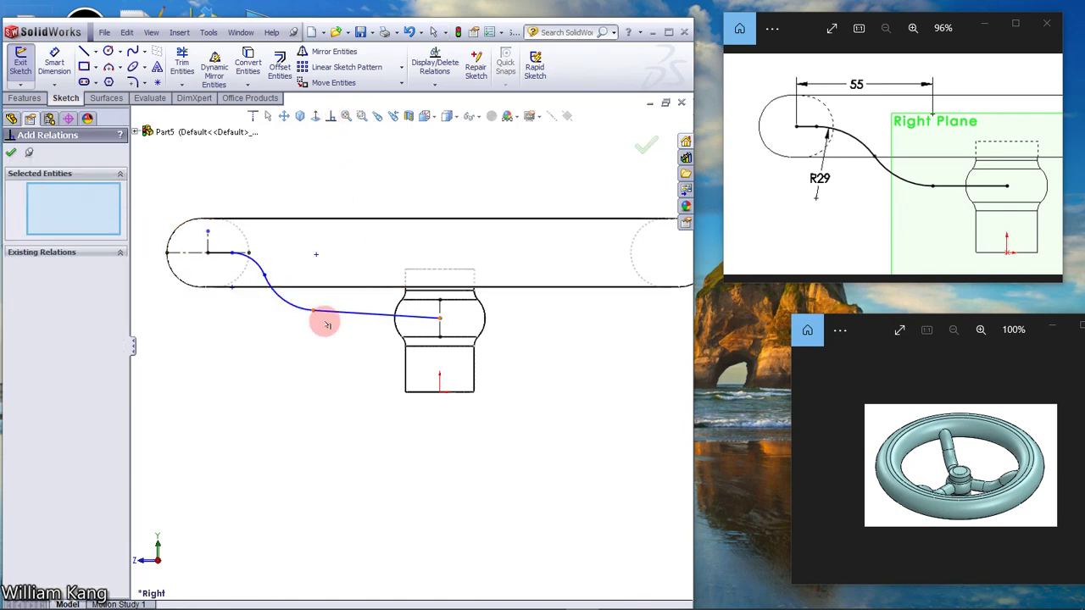
pyautogui.click(339, 313)
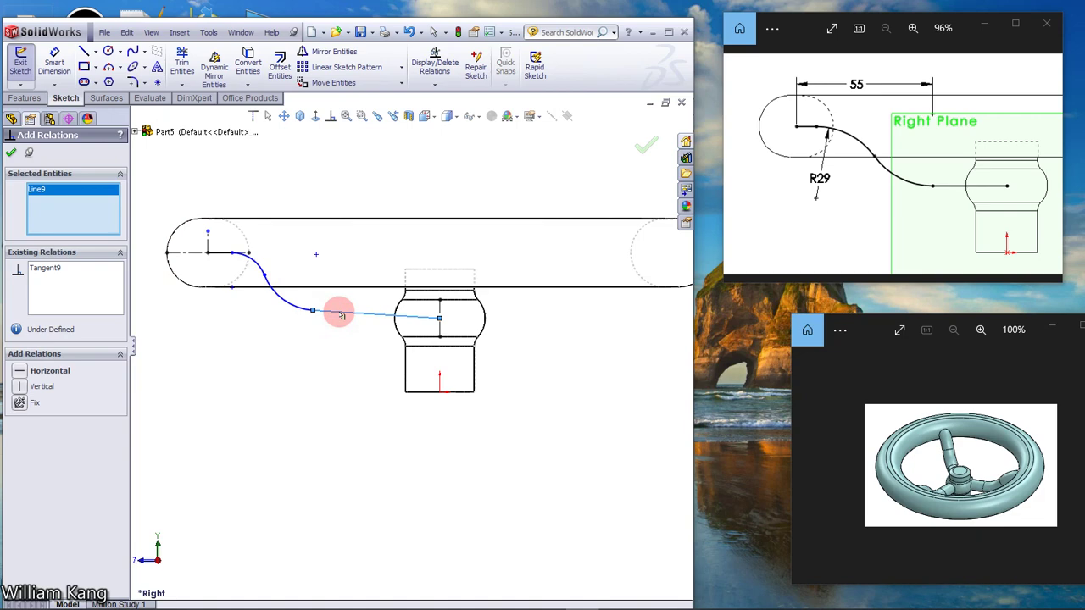
pyautogui.click(19, 371)
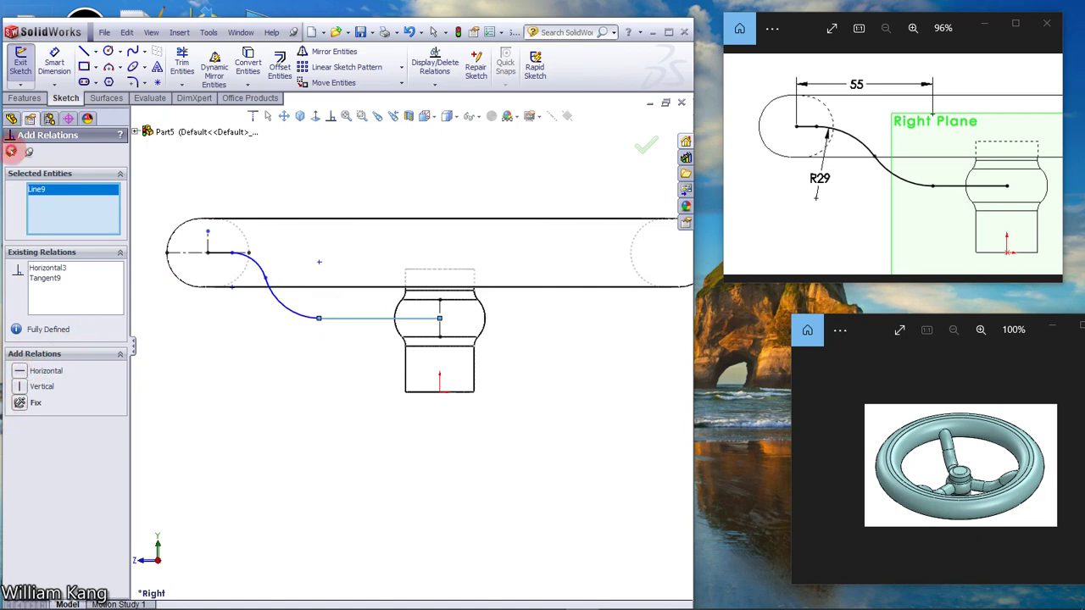
# Dimension the upper and lower spoke-path arcs with radius 29 each.
pyautogui.click(11, 151)
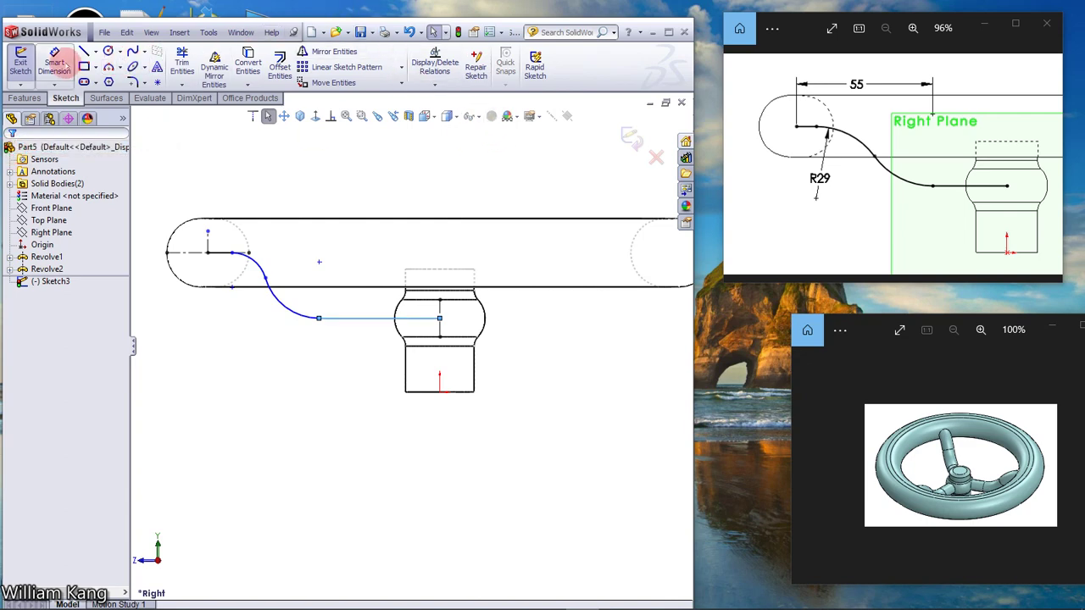
pyautogui.click(54, 64)
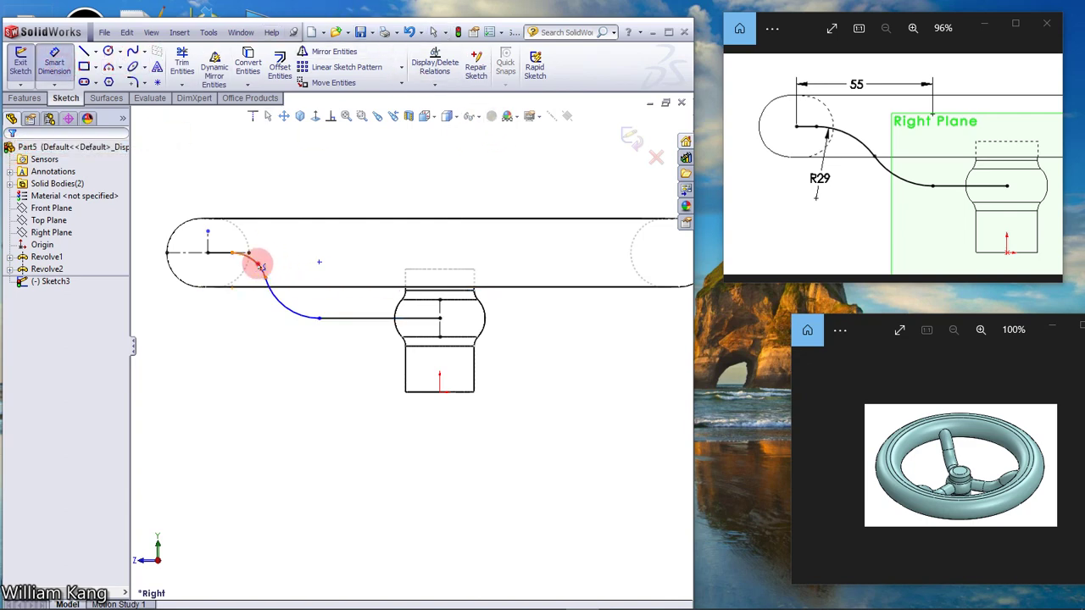
pyautogui.click(261, 266)
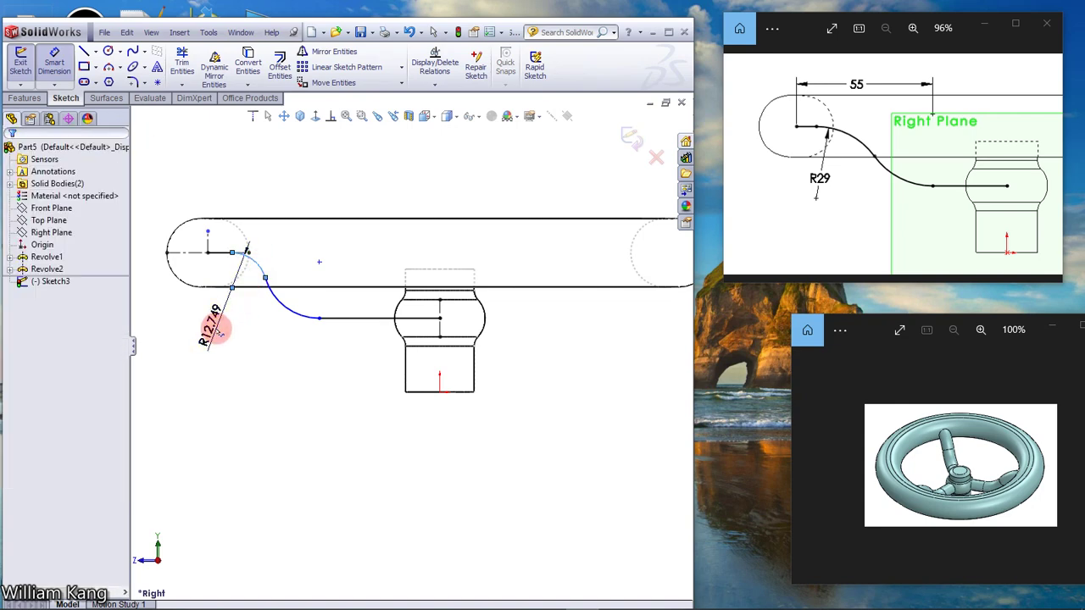
pyautogui.click(211, 333)
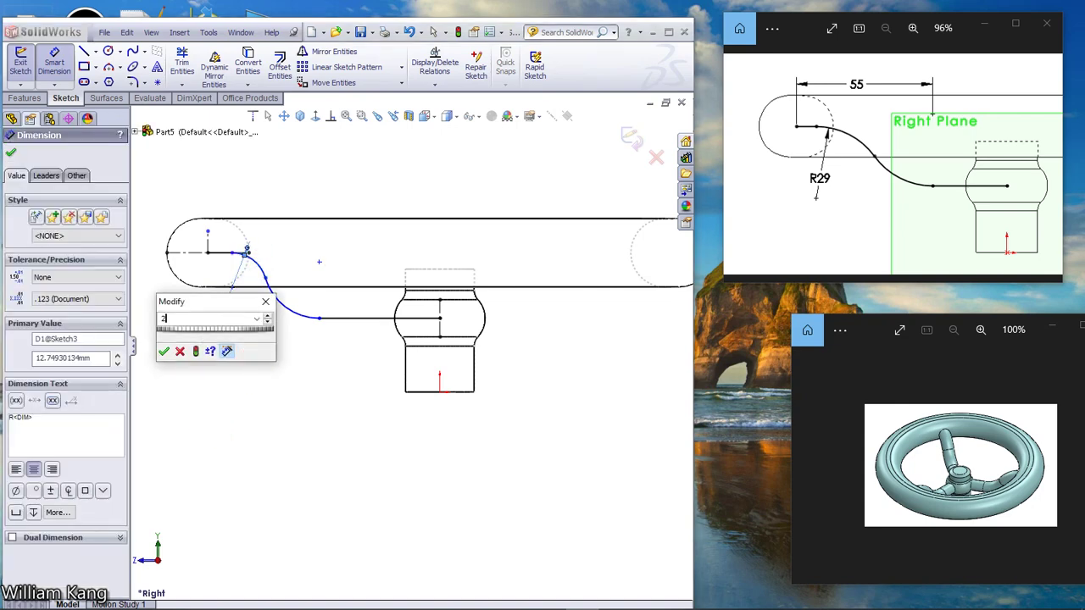
pyautogui.write('29')
pyautogui.press('Return')
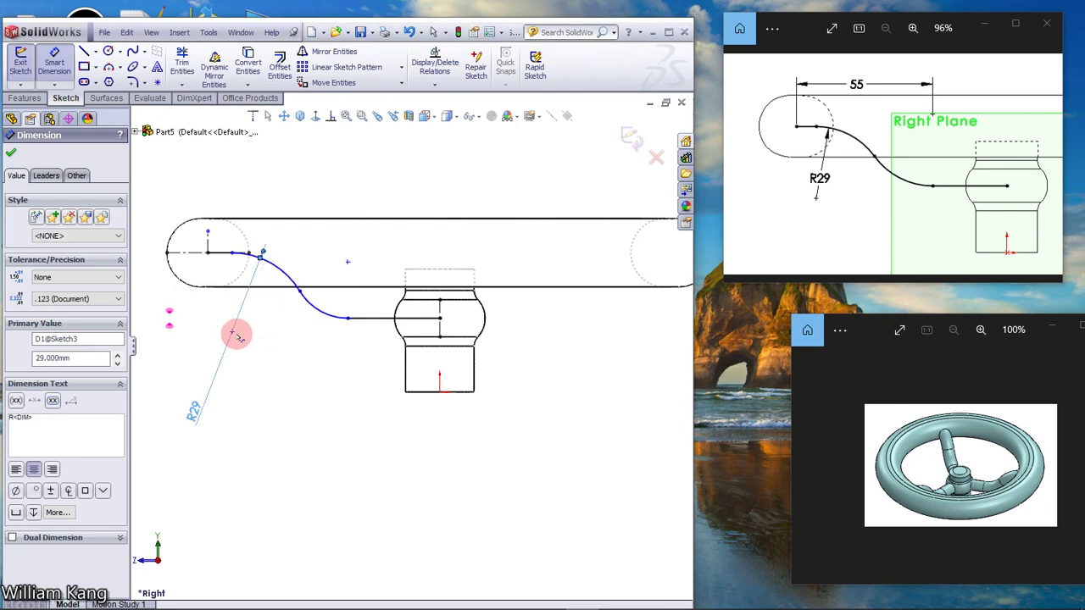
pyautogui.click(316, 311)
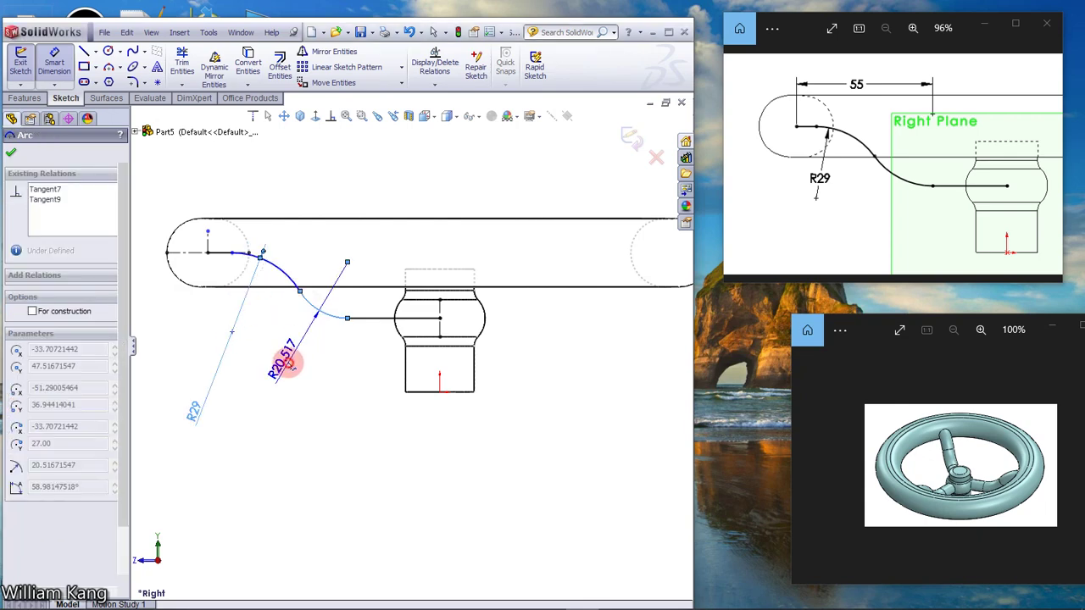
pyautogui.click(263, 383)
pyautogui.write('2')
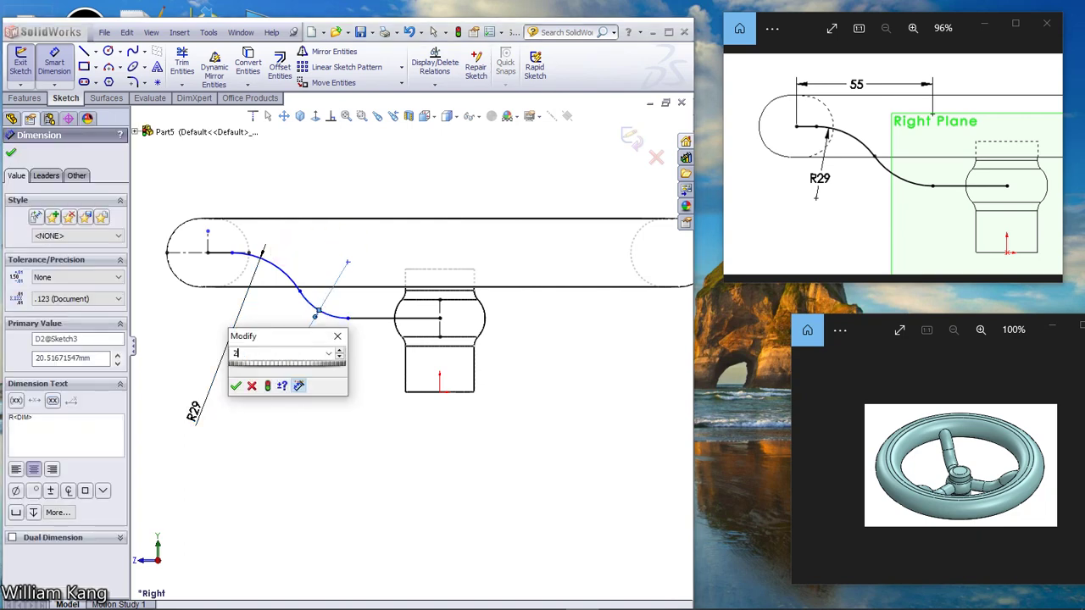
pyautogui.click(288, 254)
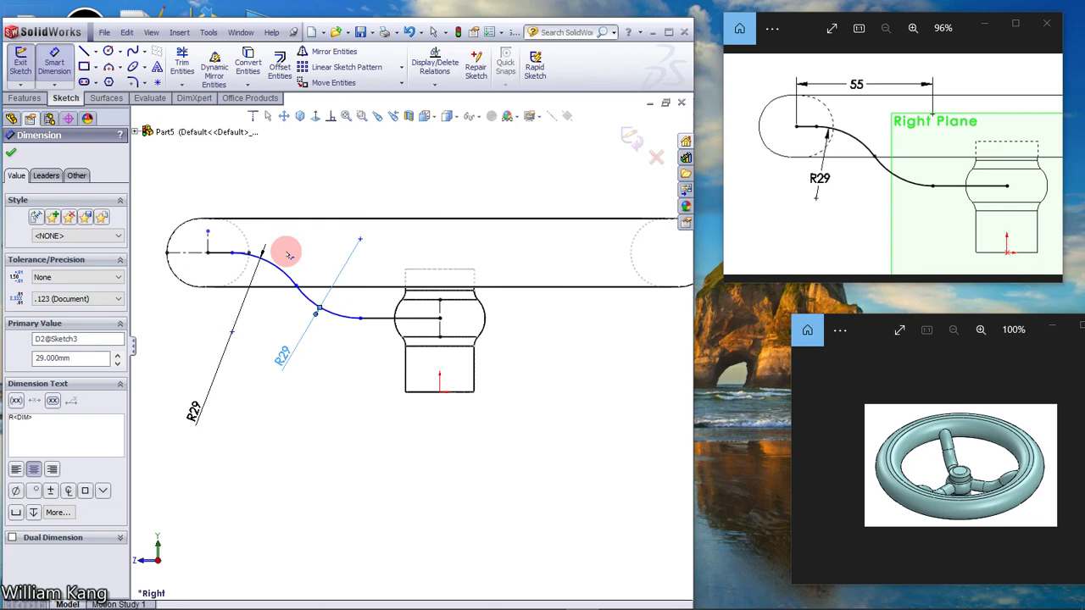
pyautogui.click(209, 253)
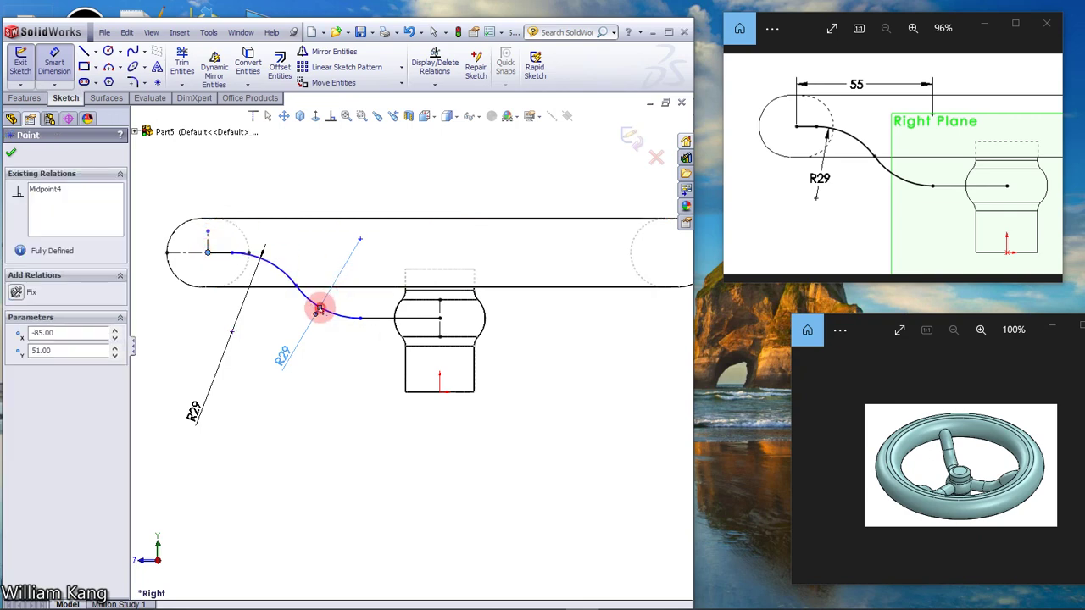
# Add a horizontal 55 mm dimension between the upper and lower arc centres.
pyautogui.click(317, 310)
pyautogui.click(282, 181)
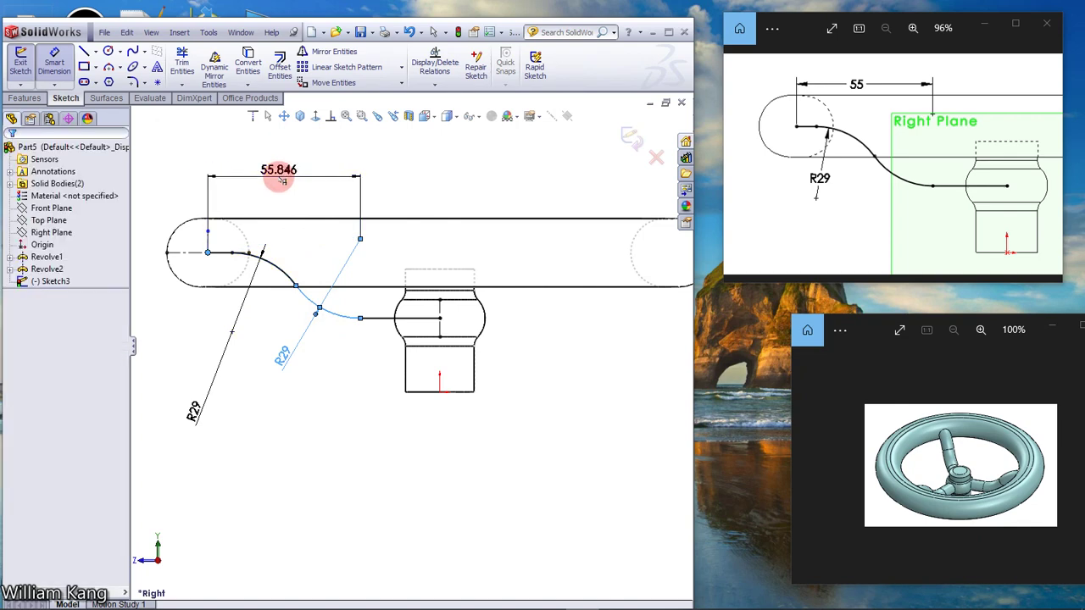
pyautogui.write('55')
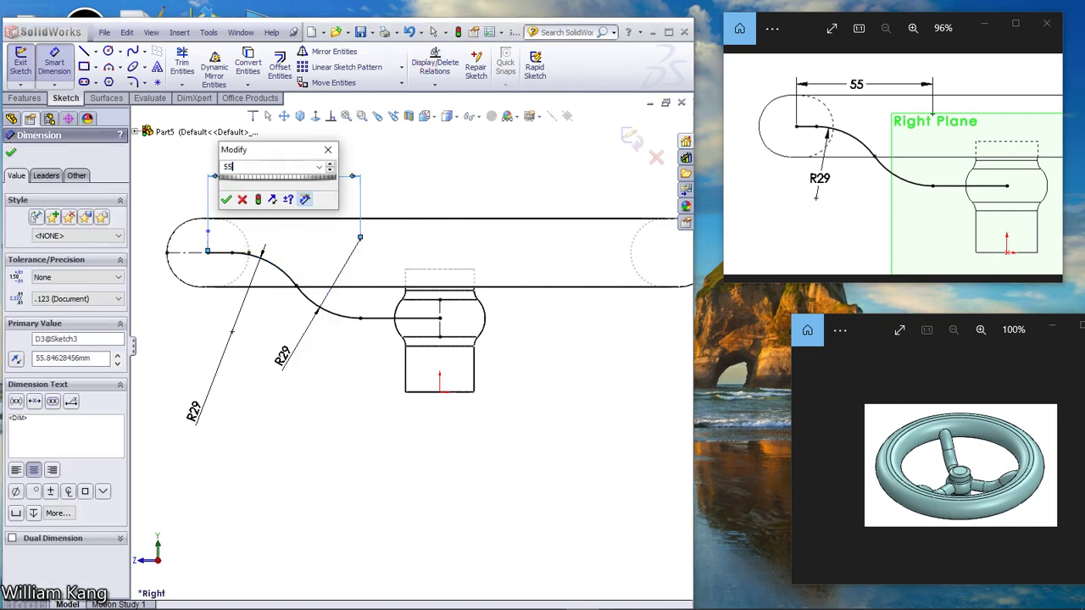
pyautogui.press('Escape')
pyautogui.click(235, 249)
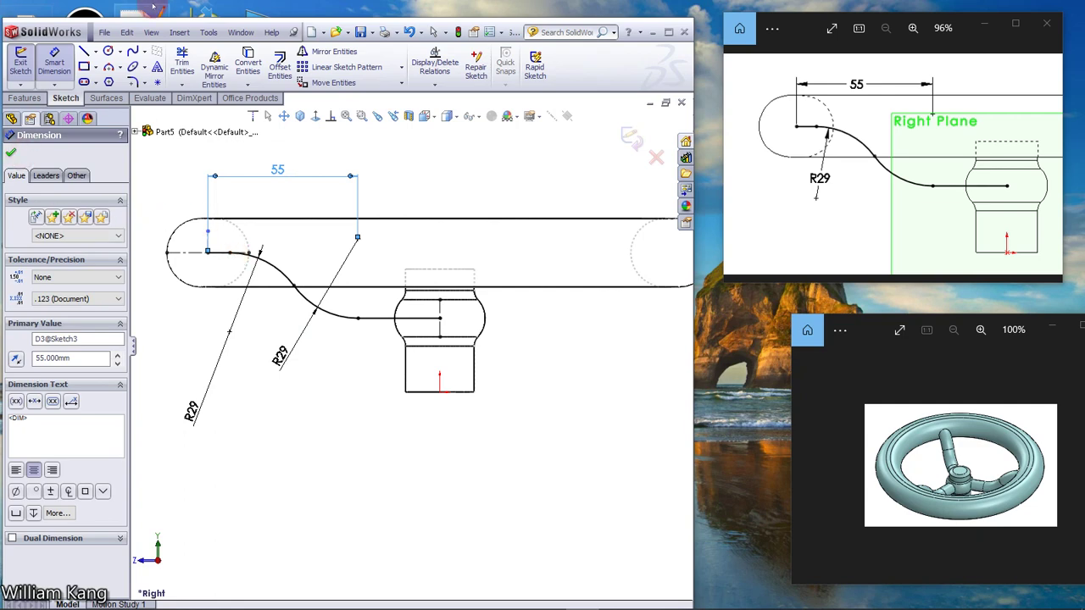
pyautogui.click(250, 596)
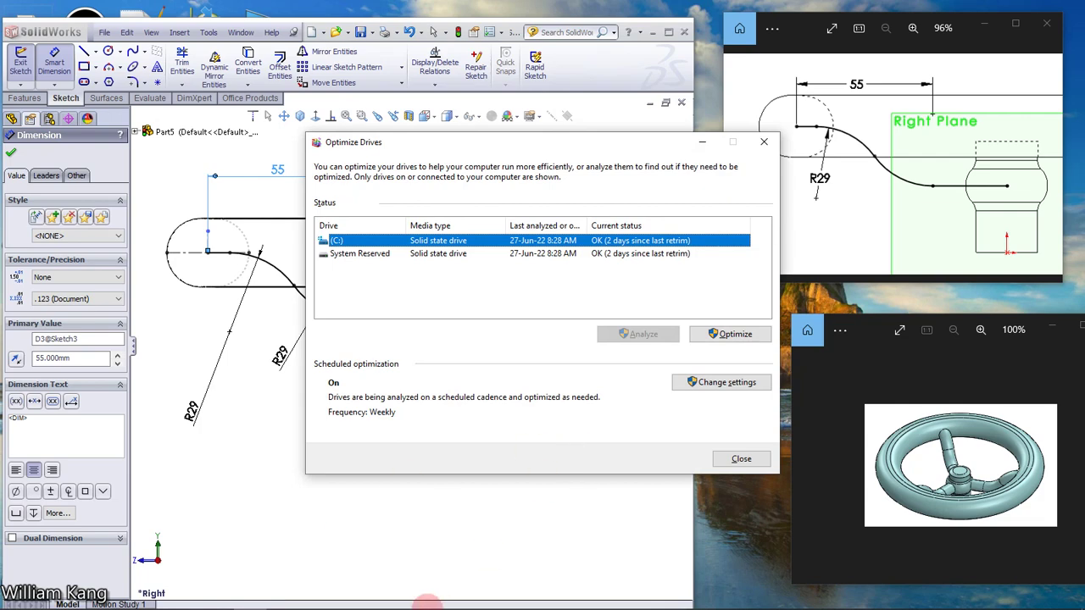
pyautogui.click(741, 458)
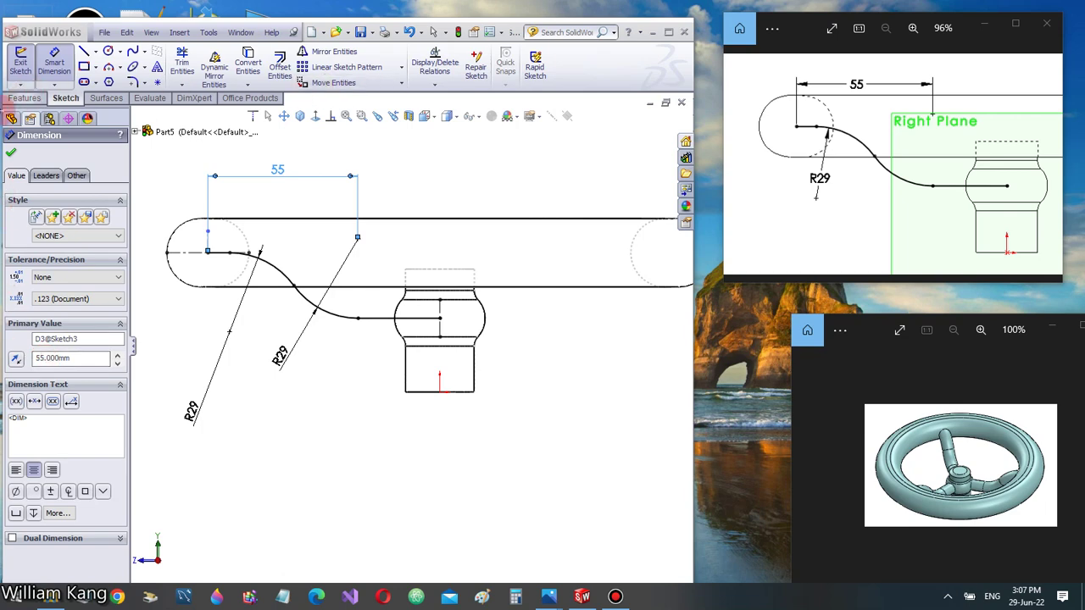
pyautogui.press('Escape')
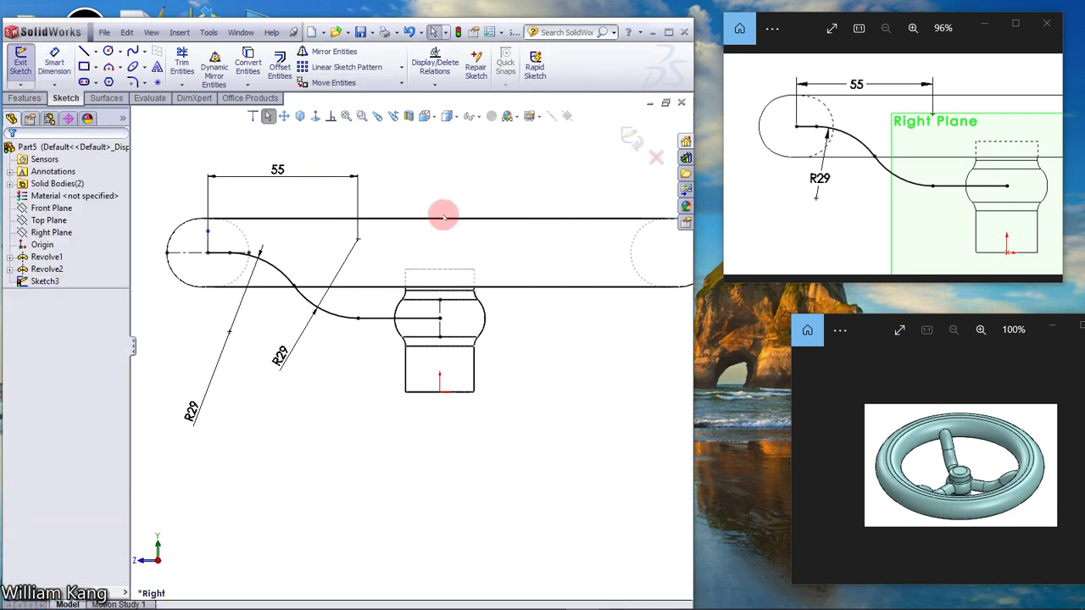
pyautogui.press('f')
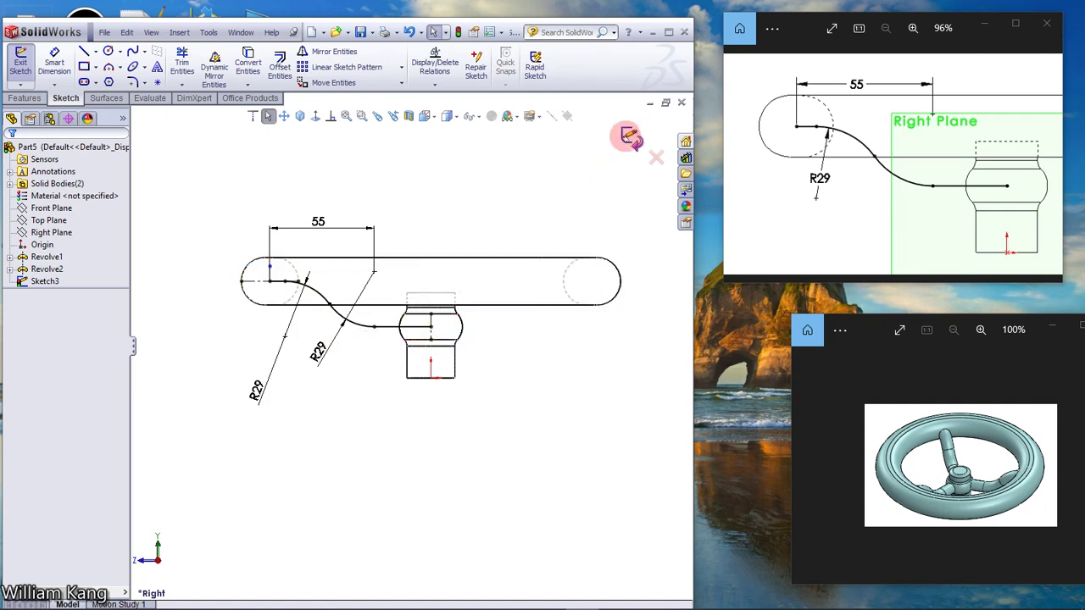
# Close Sketch3 and open a new sketch on the Front Plane, viewed isometrically.
pyautogui.click(629, 138)
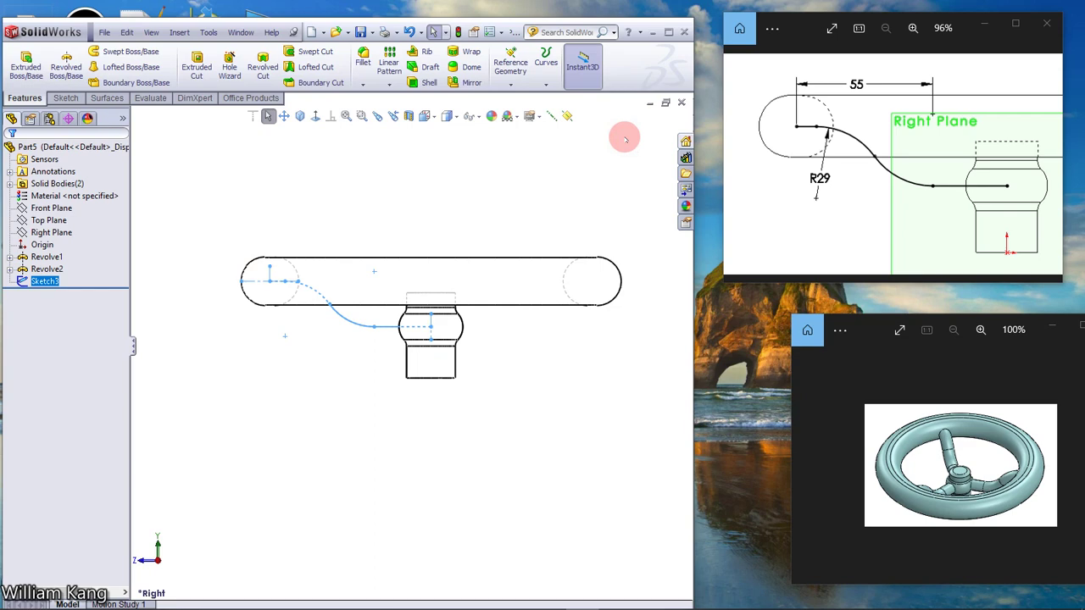
pyautogui.click(1050, 164)
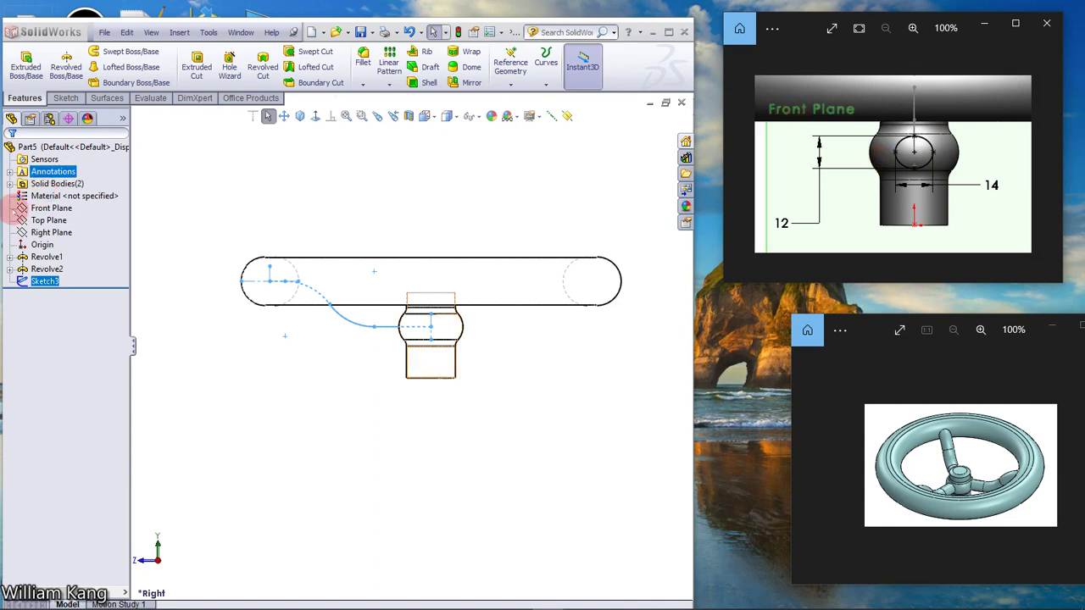
pyautogui.click(51, 209)
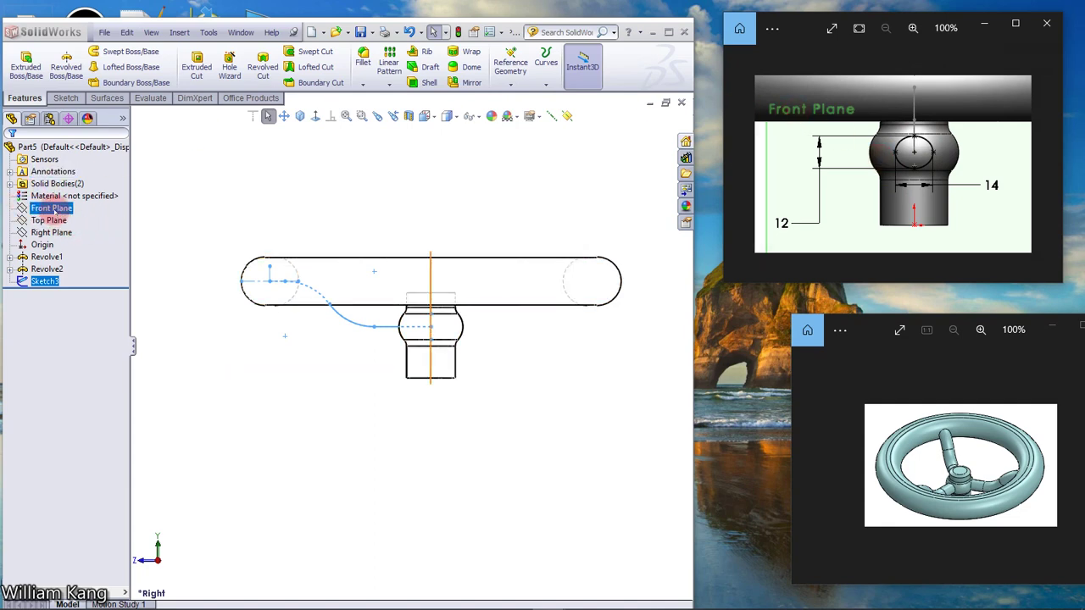
pyautogui.click(51, 210)
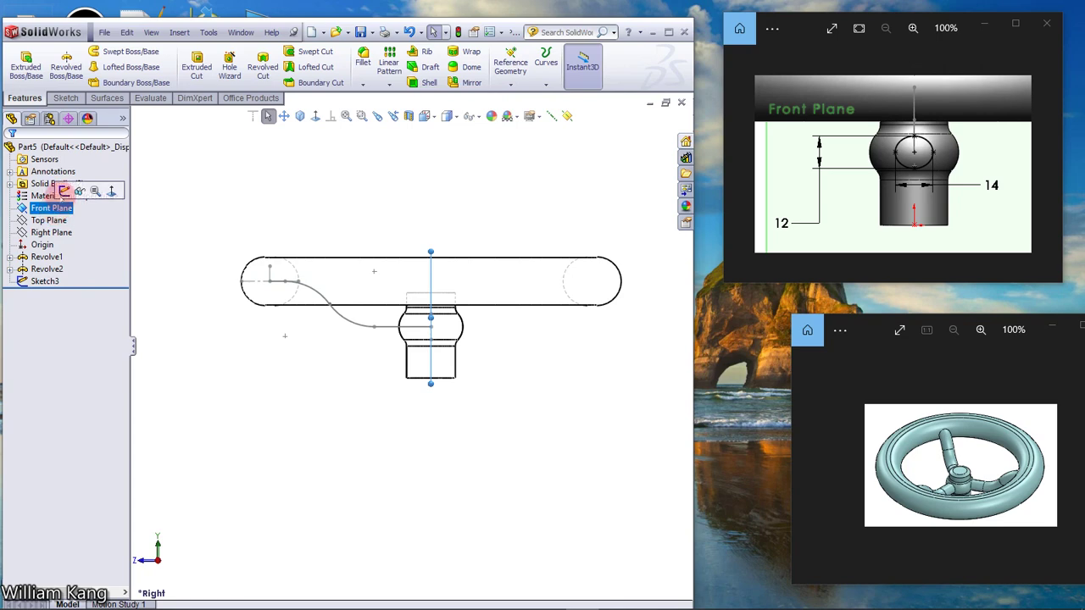
pyautogui.click(65, 191)
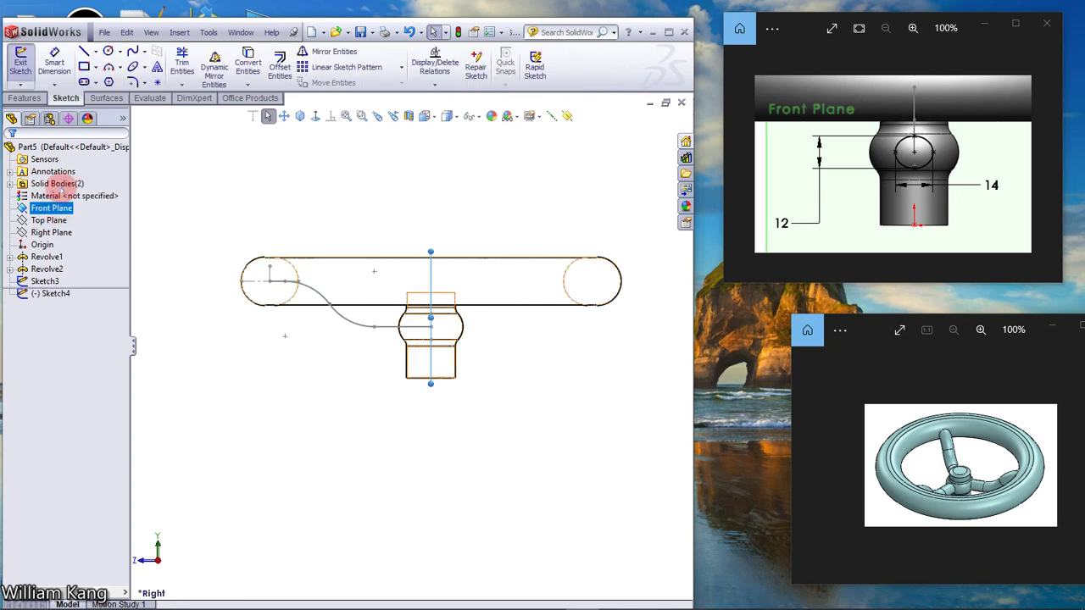
pyautogui.click(298, 116)
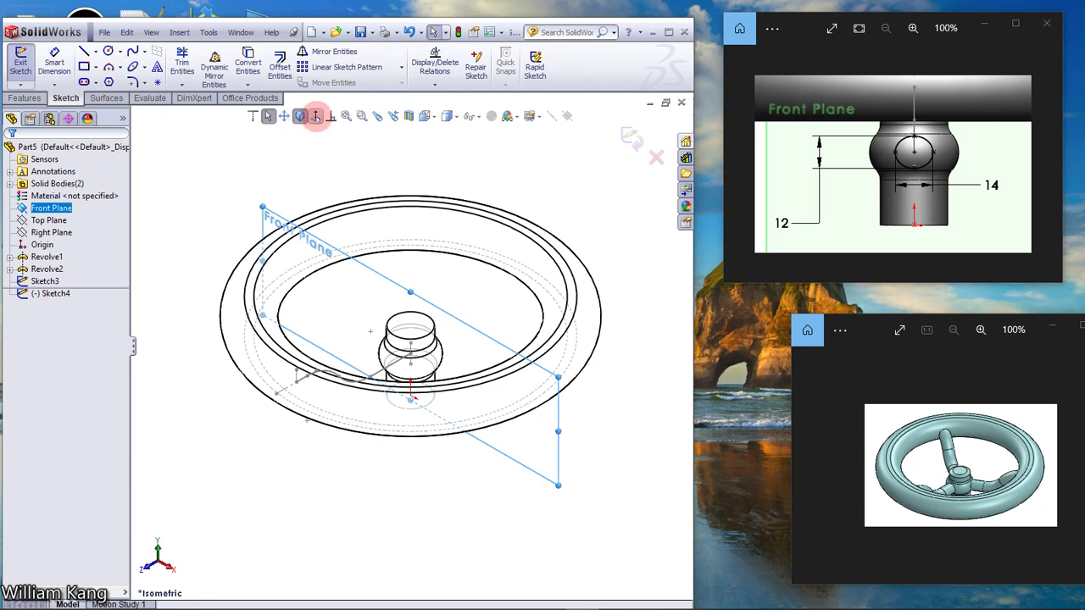
# In a normal-to view, draw a full ellipse centred on the hub axis inside the bulge.
pyautogui.click(315, 116)
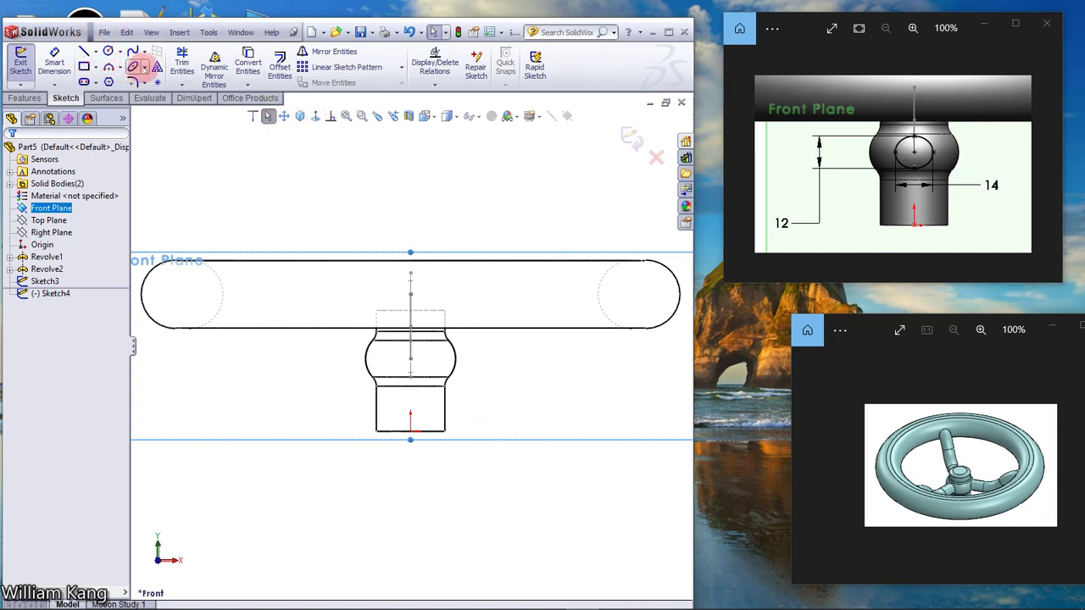
pyautogui.click(144, 67)
pyautogui.click(138, 81)
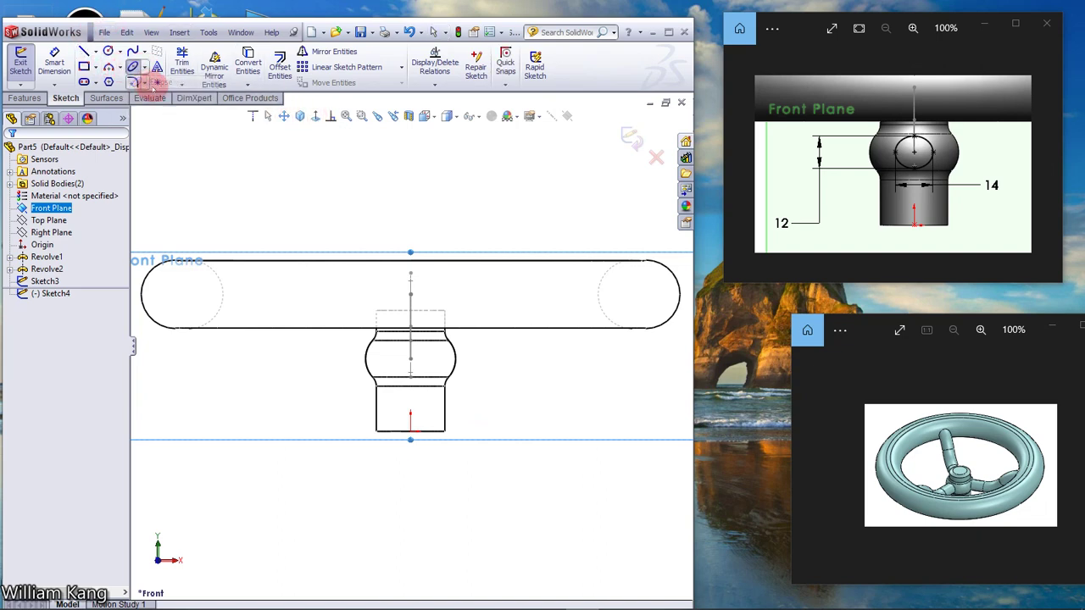
pyautogui.moveTo(410, 358); pyautogui.dragTo(432, 354)
pyautogui.click(431, 349)
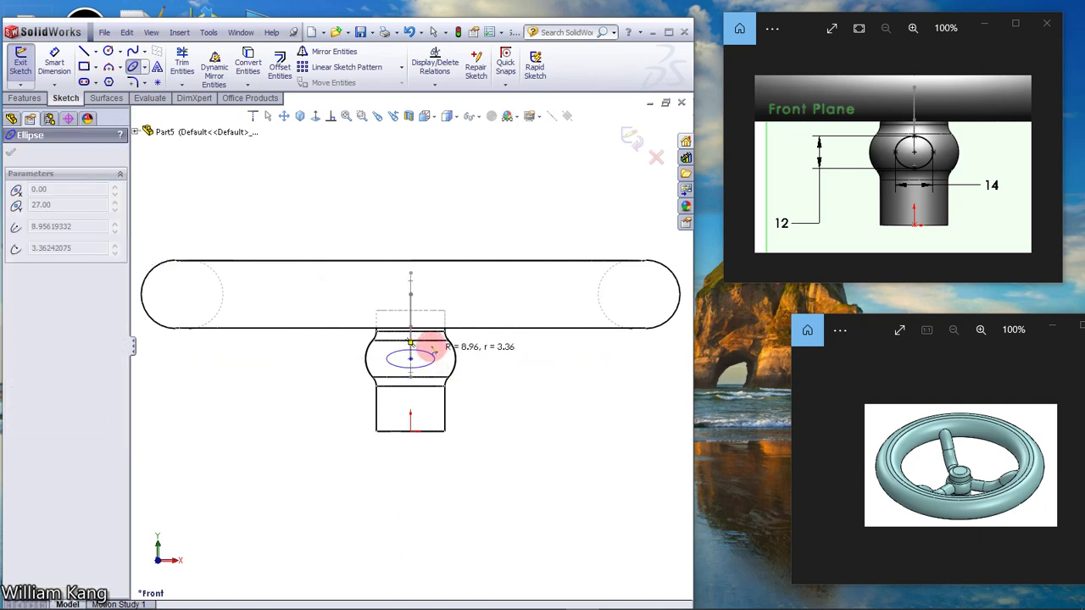
pyautogui.click(429, 347)
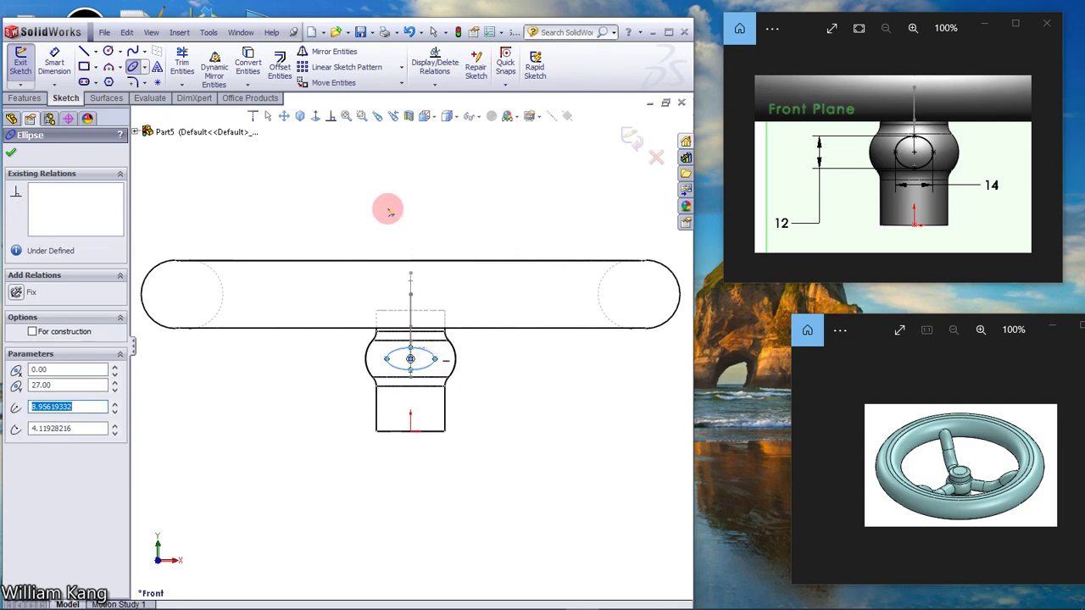
pyautogui.press('Escape')
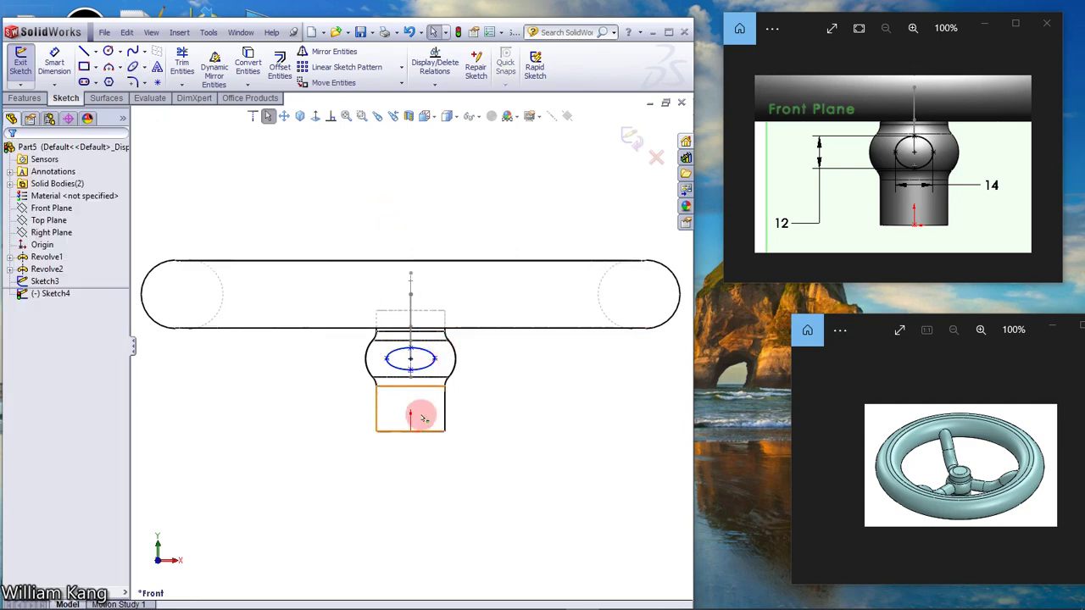
pyautogui.scroll(-3, 419, 416)
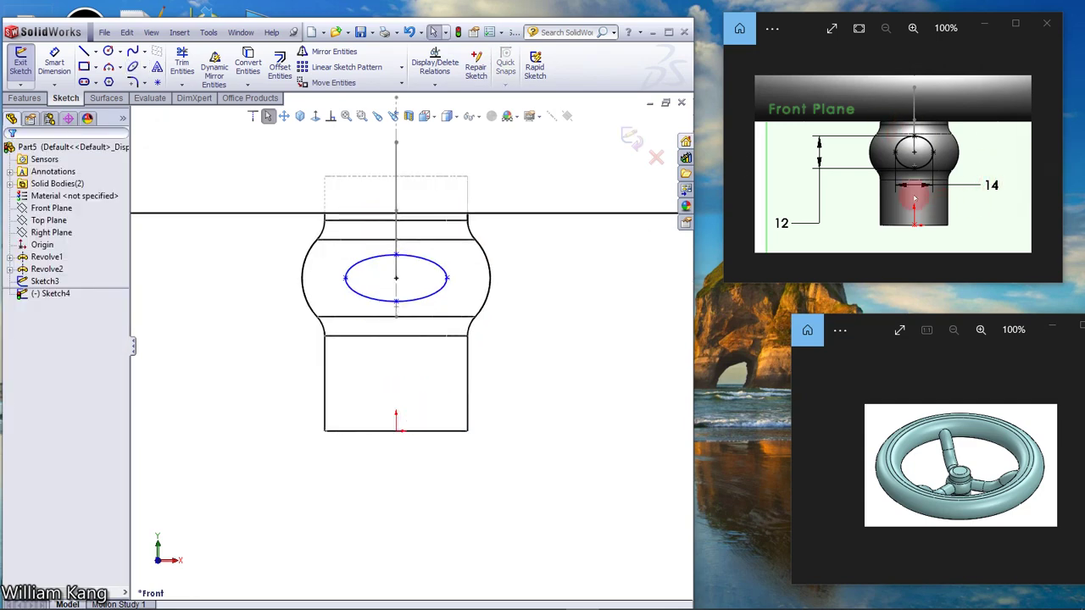
# Dimension the ellipse's height, top to bottom point, as 12 mm.
pyautogui.click(54, 64)
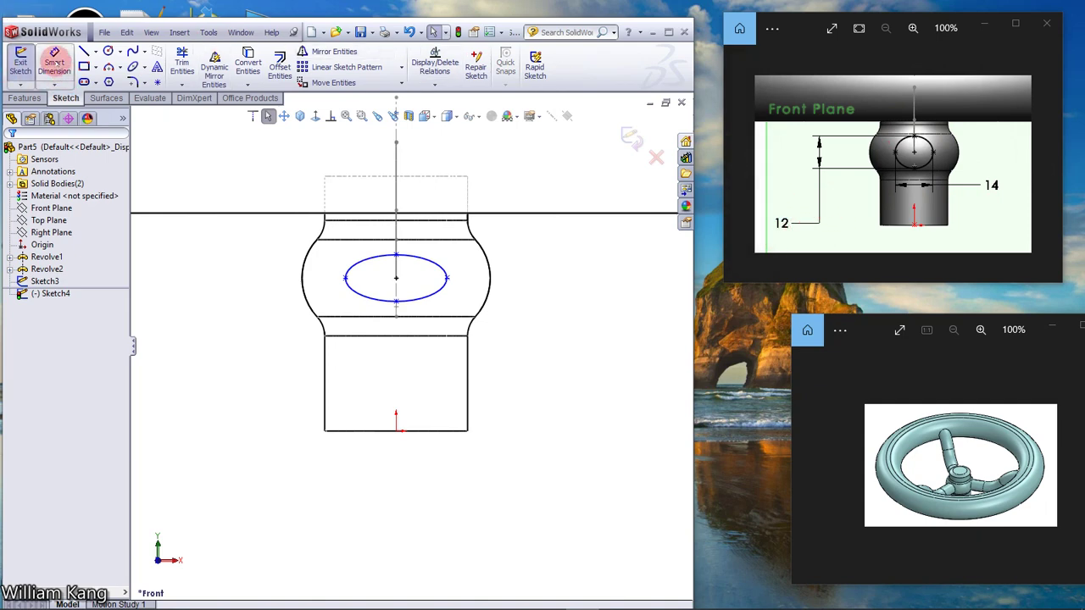
pyautogui.click(395, 277)
pyautogui.click(396, 302)
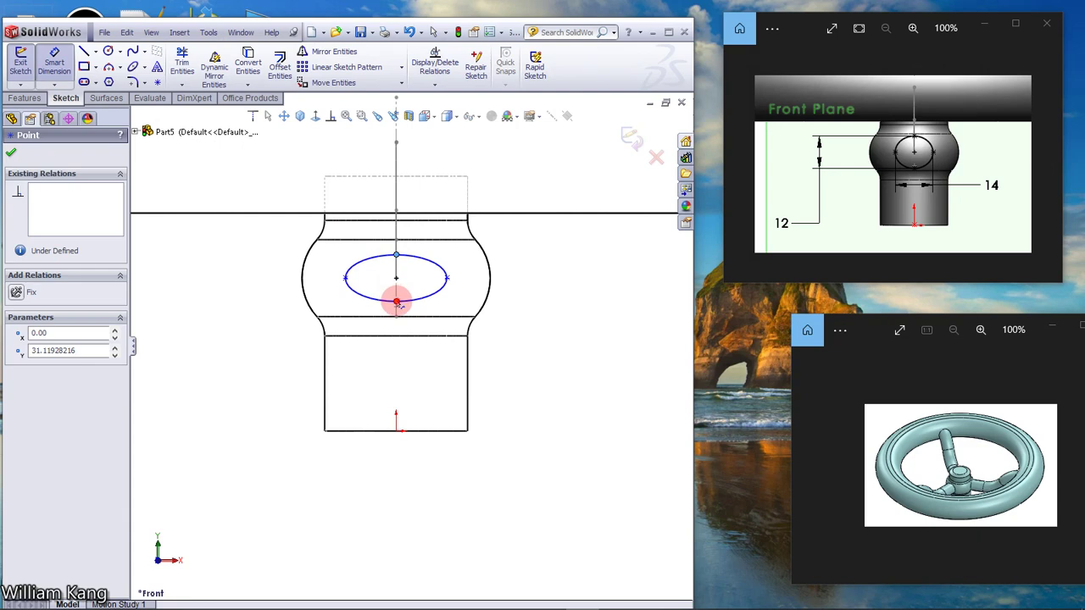
pyautogui.click(279, 272)
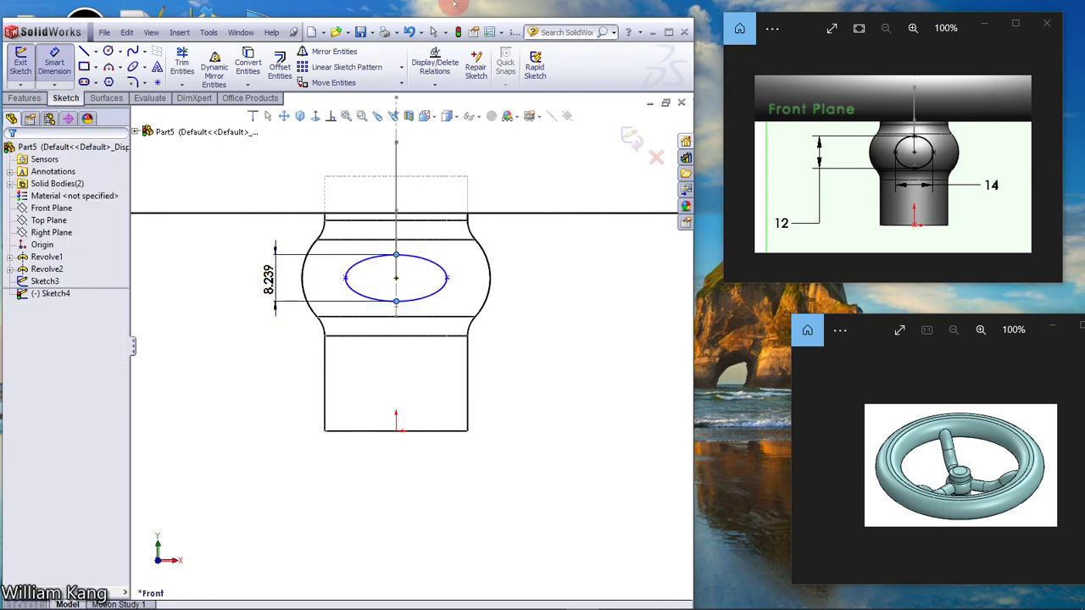
pyautogui.write('1')
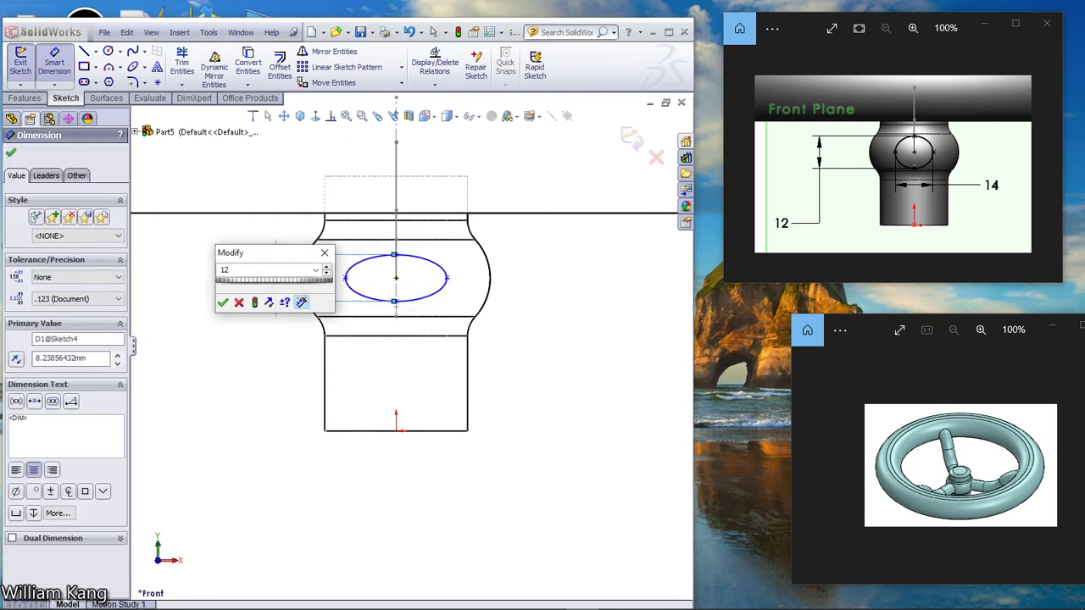
pyautogui.write('2')
pyautogui.press('Return')
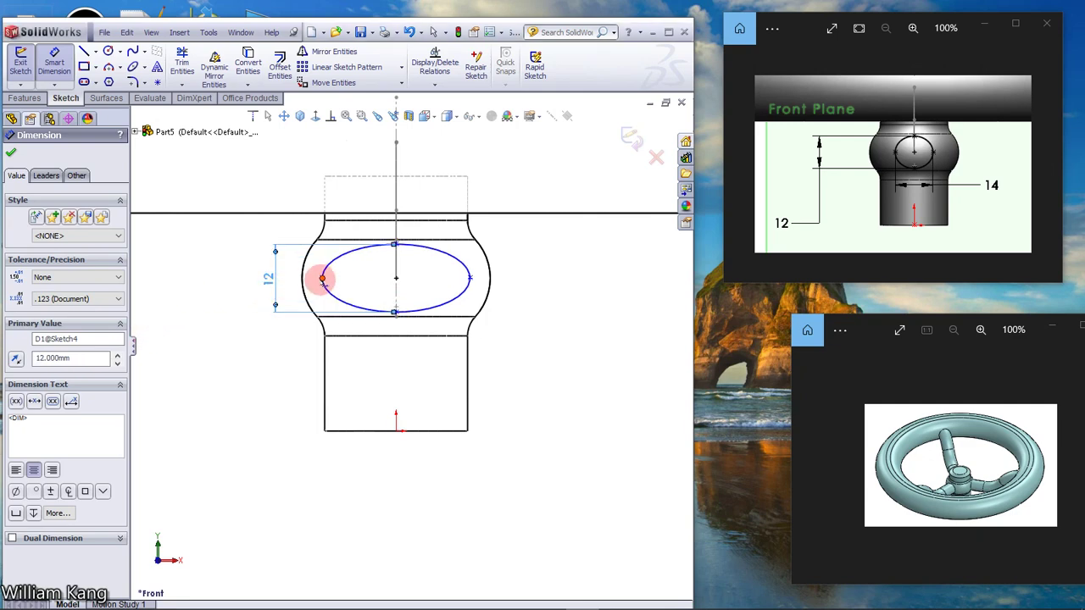
# Dimension the ellipse's width, left to right point, as 14 mm.
pyautogui.click(323, 279)
pyautogui.click(471, 279)
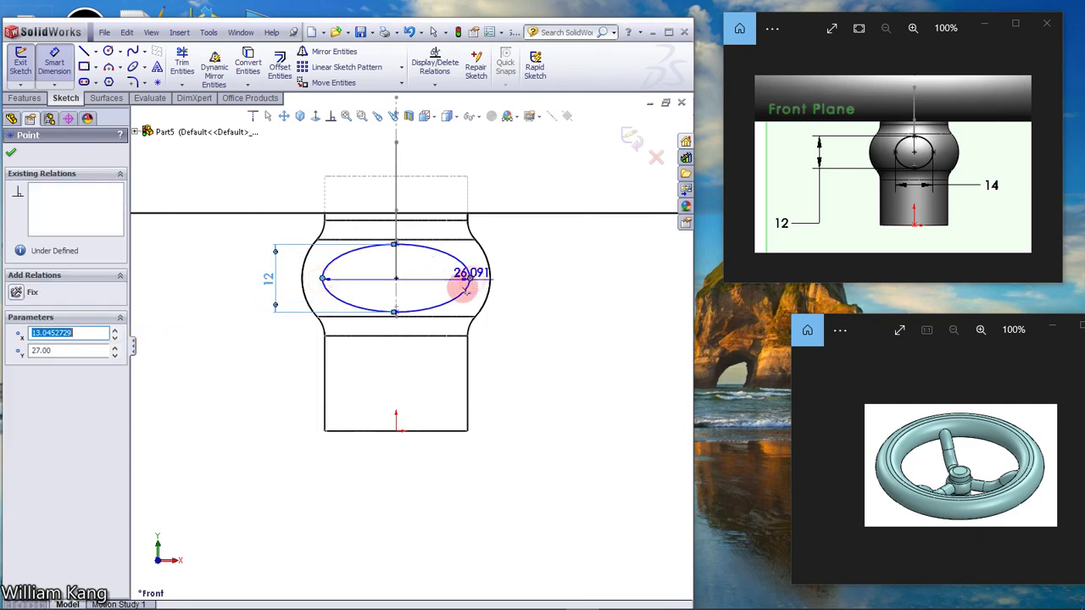
pyautogui.click(404, 360)
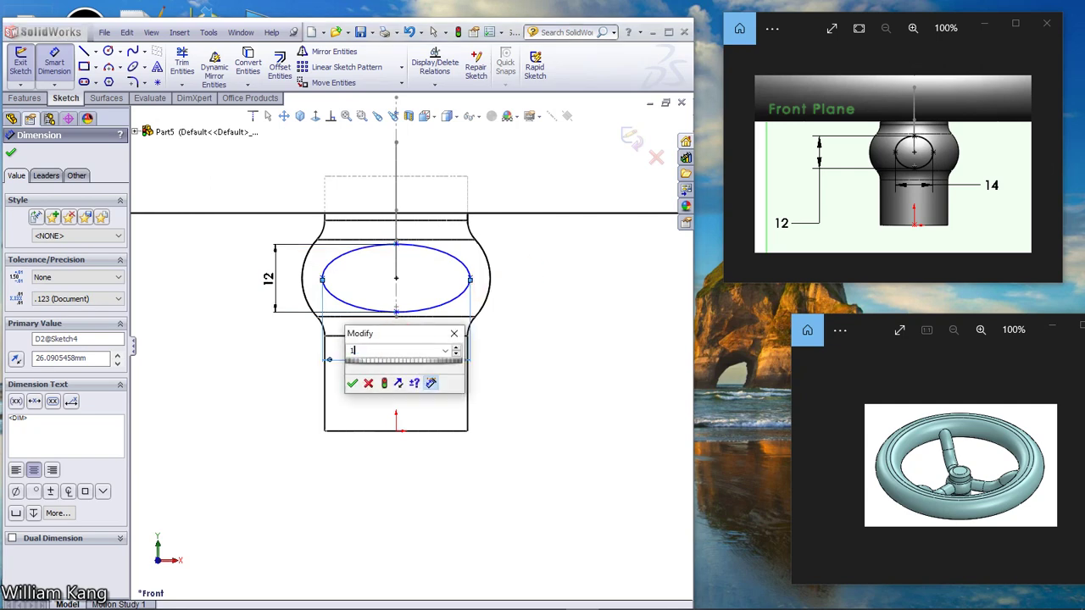
pyautogui.click(399, 336)
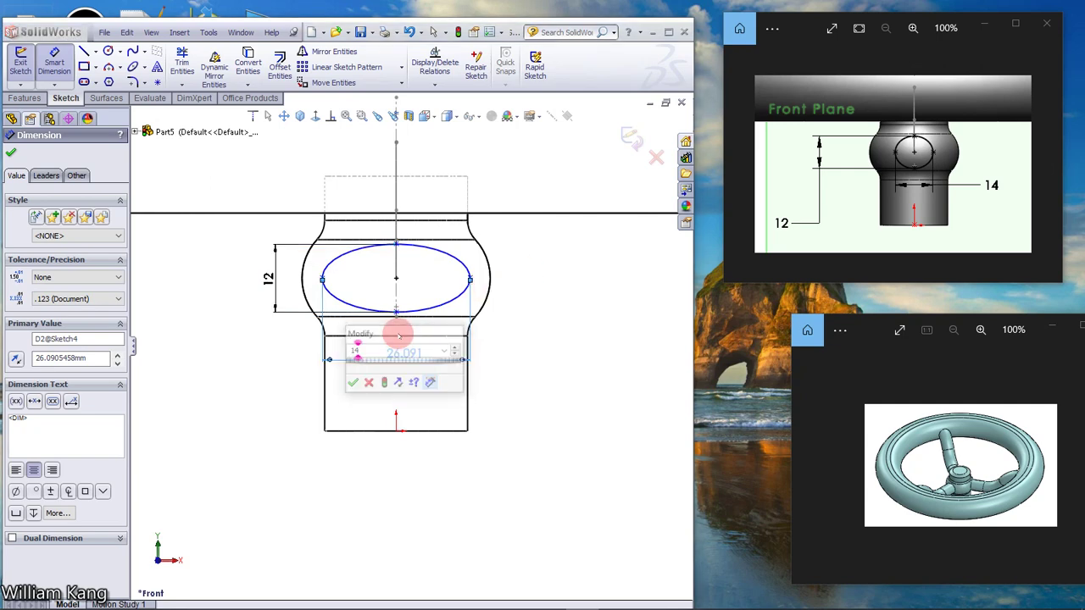
pyautogui.press('Return')
pyautogui.click(536, 367)
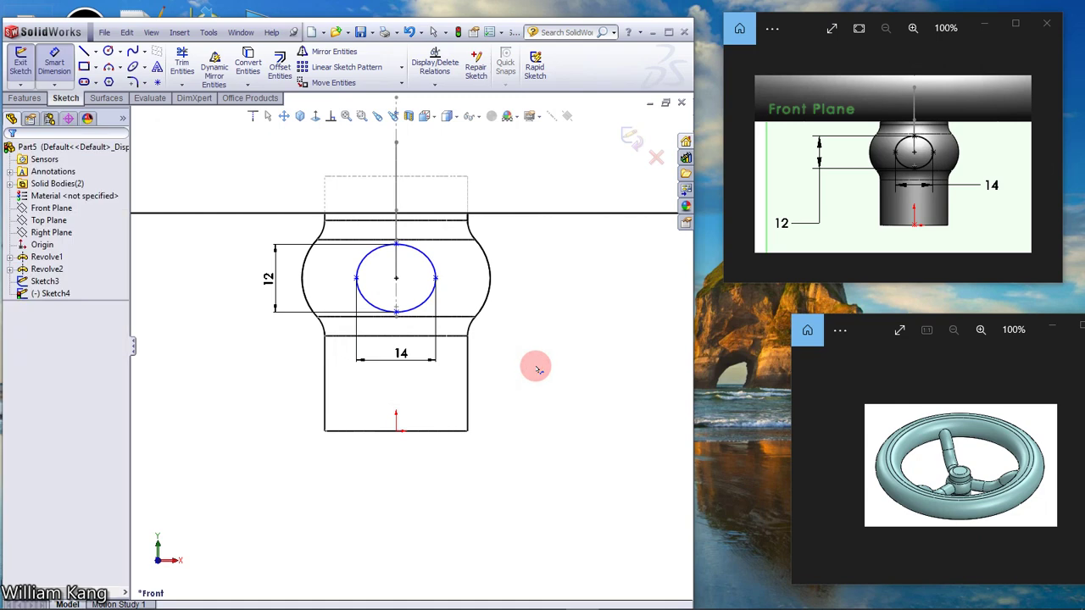
pyautogui.press('f')
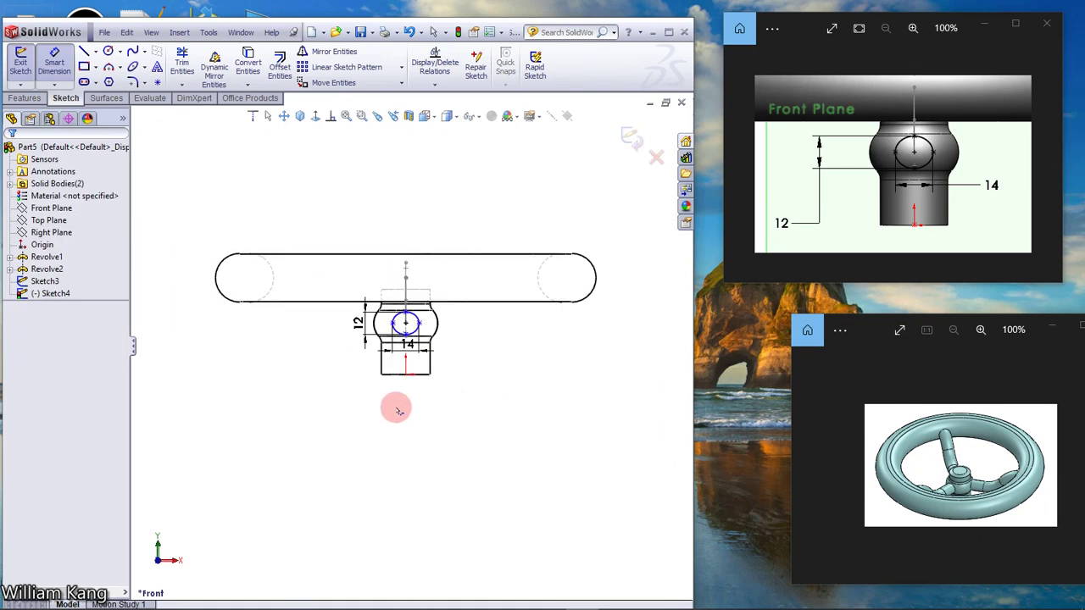
pyautogui.scroll(-3, 396, 410)
pyautogui.scroll(4, 396, 410)
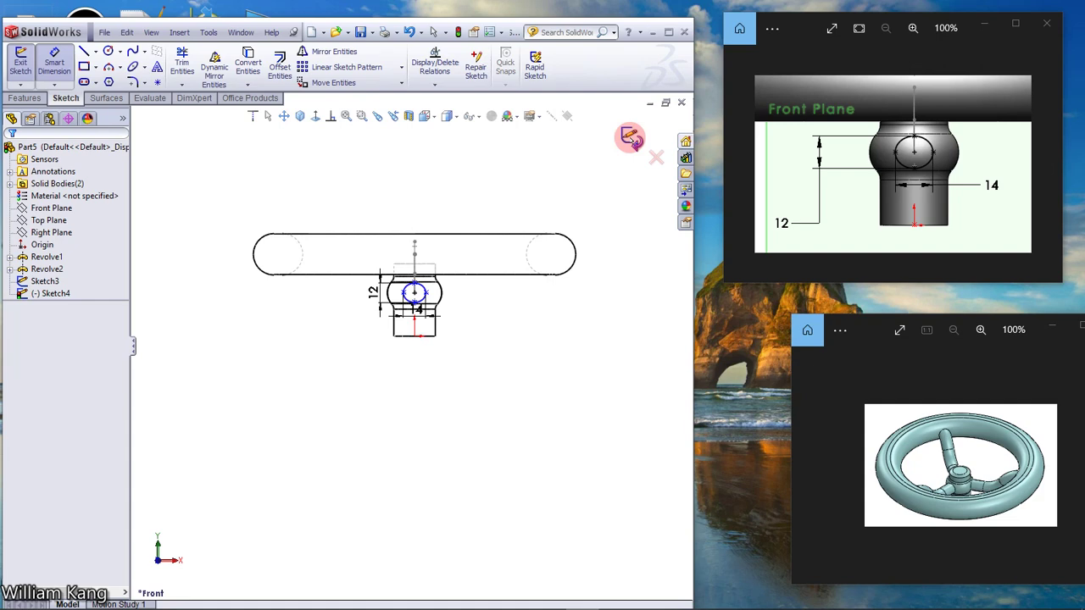
# Exit the ellipse sketch and check Sketch4's 12 and 14 mm dimensions in the tree.
pyautogui.click(630, 137)
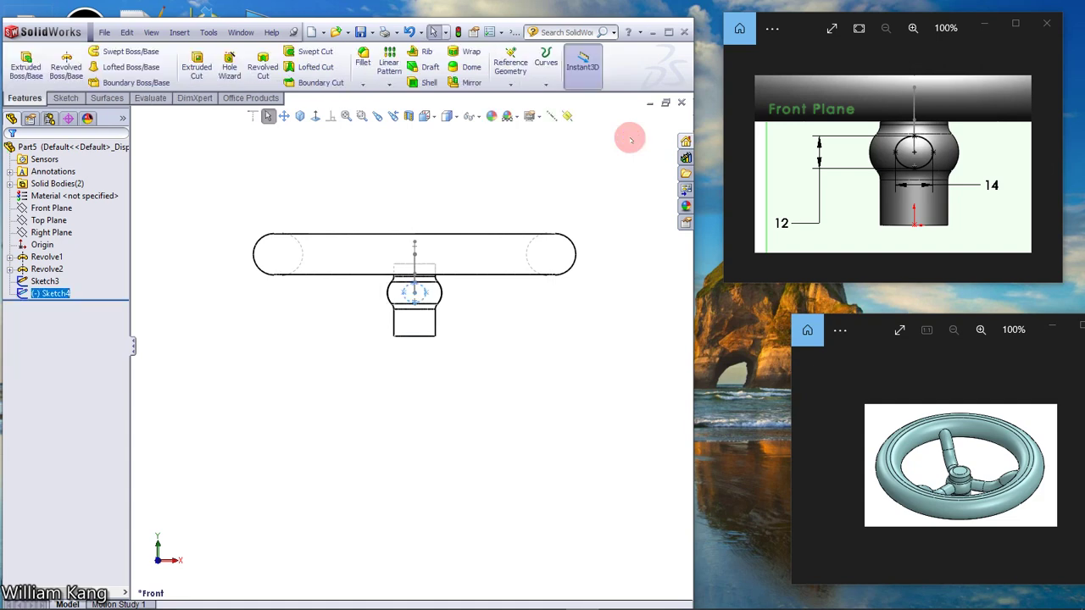
pyautogui.click(249, 350)
pyautogui.click(32, 294)
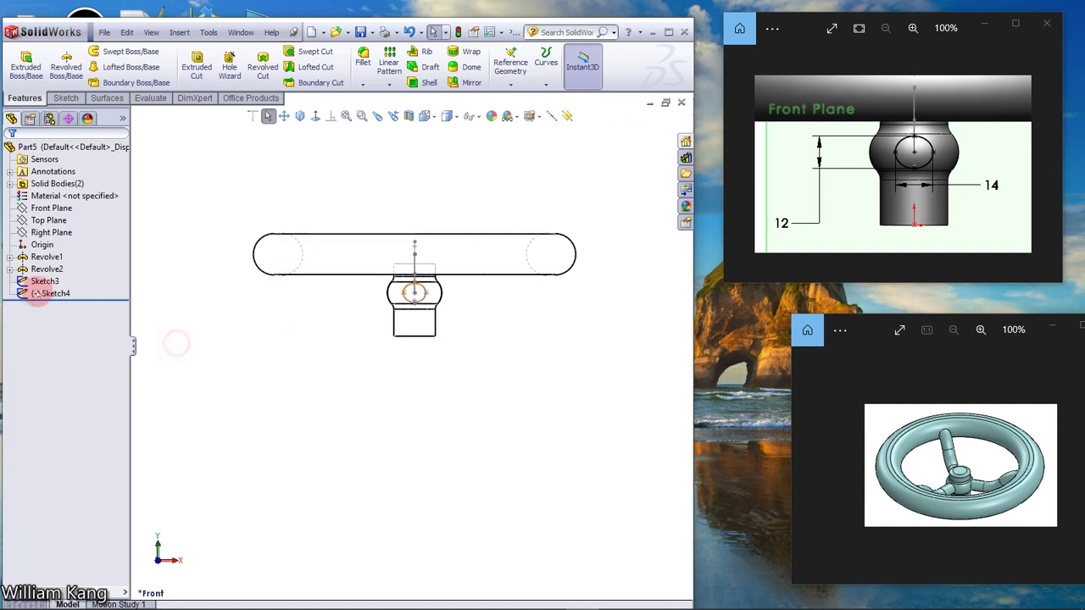
pyautogui.click(37, 295)
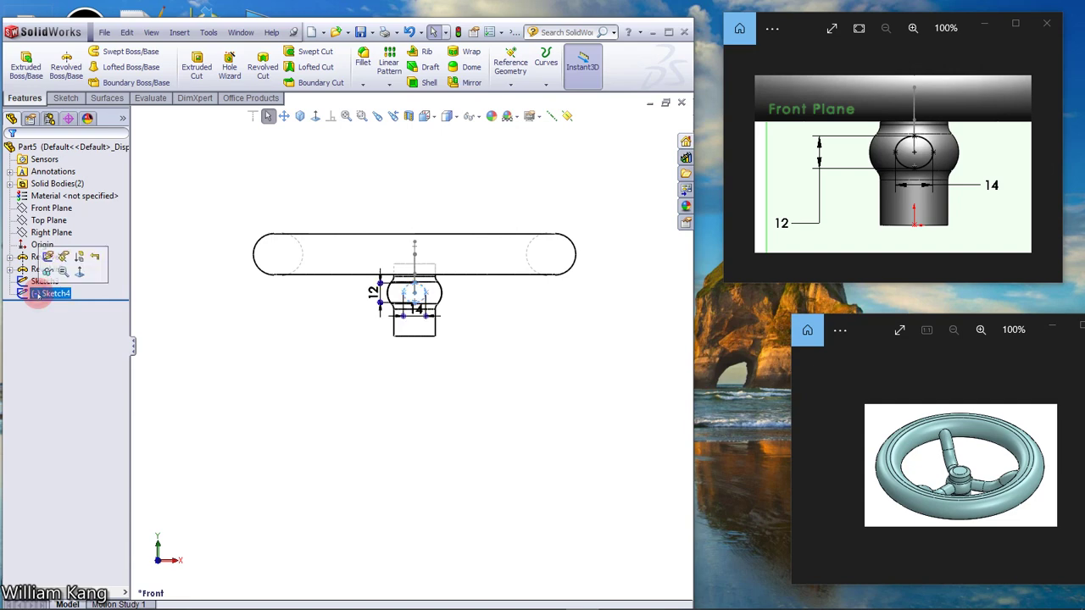
pyautogui.click(266, 393)
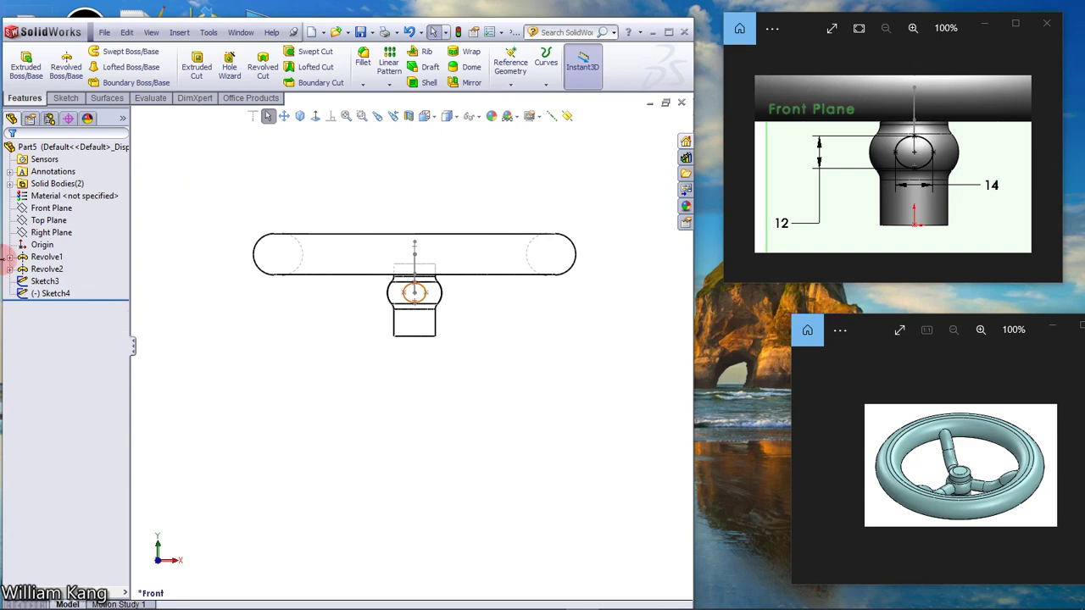
pyautogui.click(53, 293)
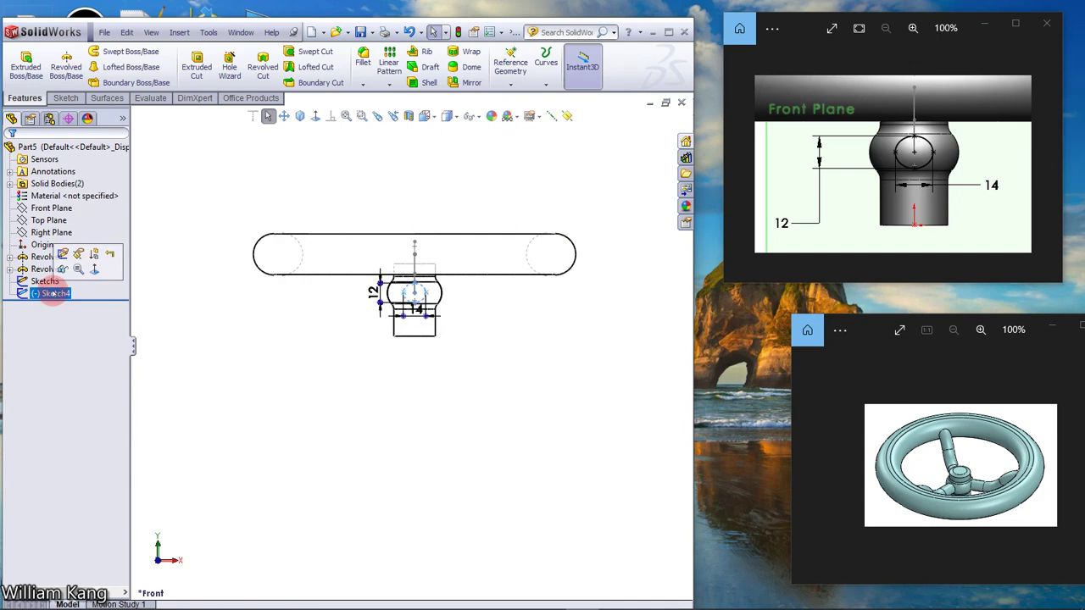
pyautogui.click(219, 339)
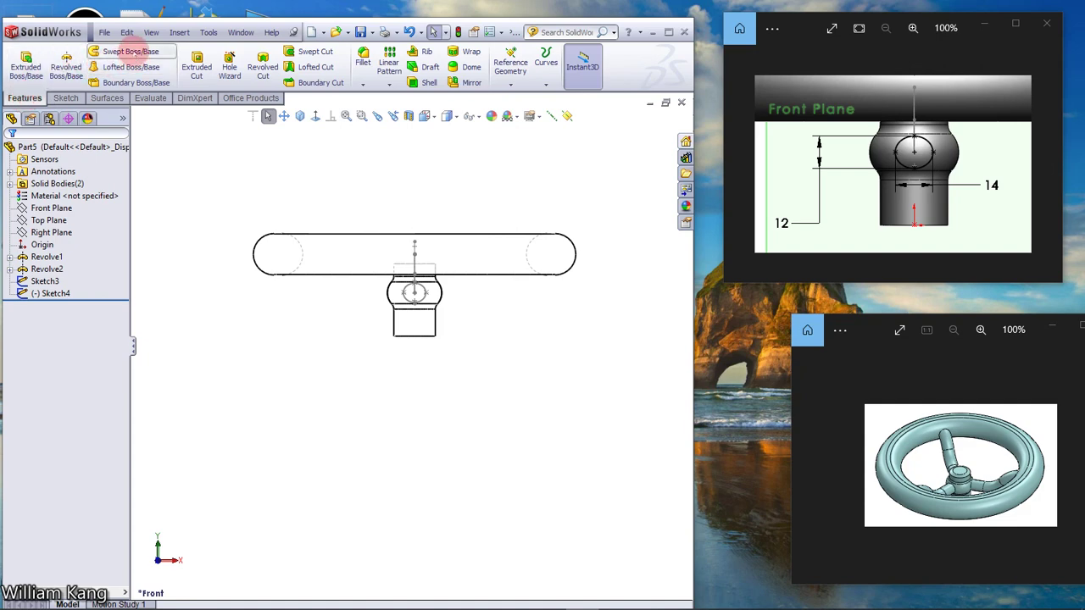
# Sweep the Sketch4 ellipse profile along the Sketch3 path to create Sweep1.
pyautogui.click(131, 51)
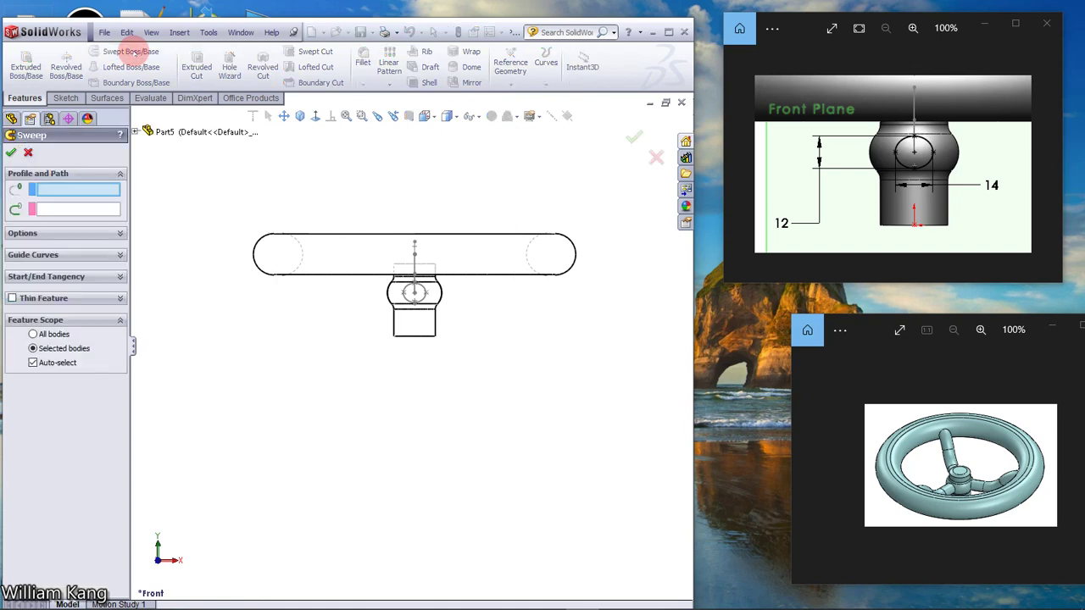
pyautogui.click(134, 132)
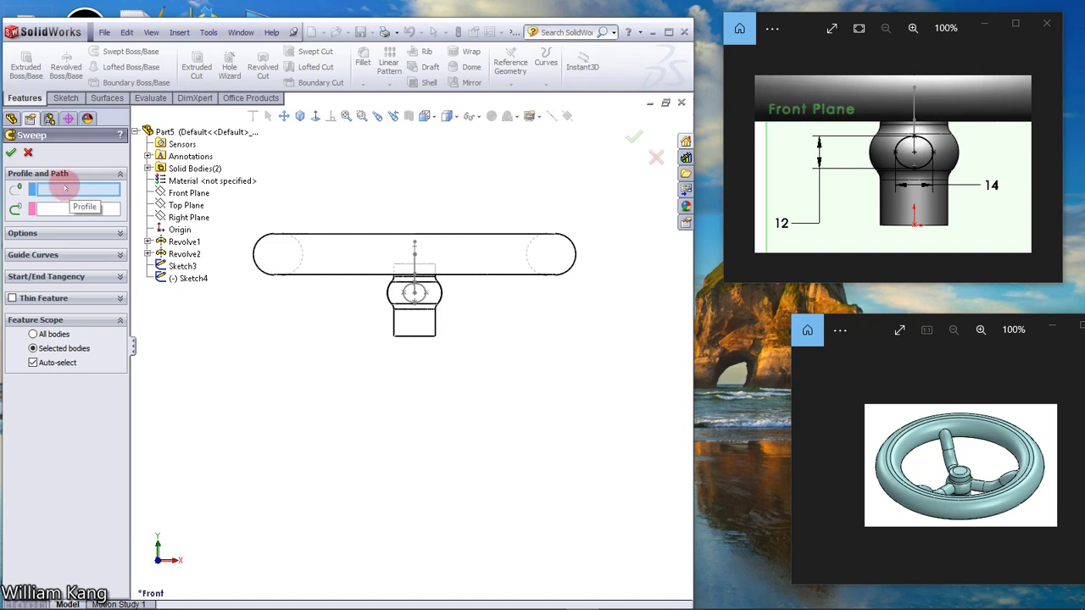
pyautogui.click(188, 278)
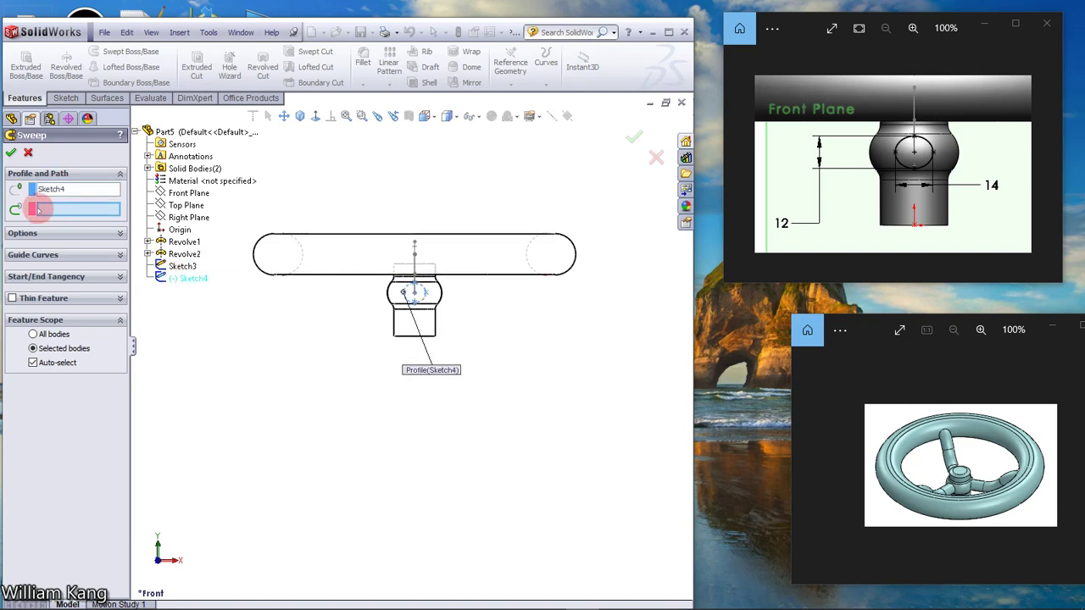
pyautogui.click(185, 267)
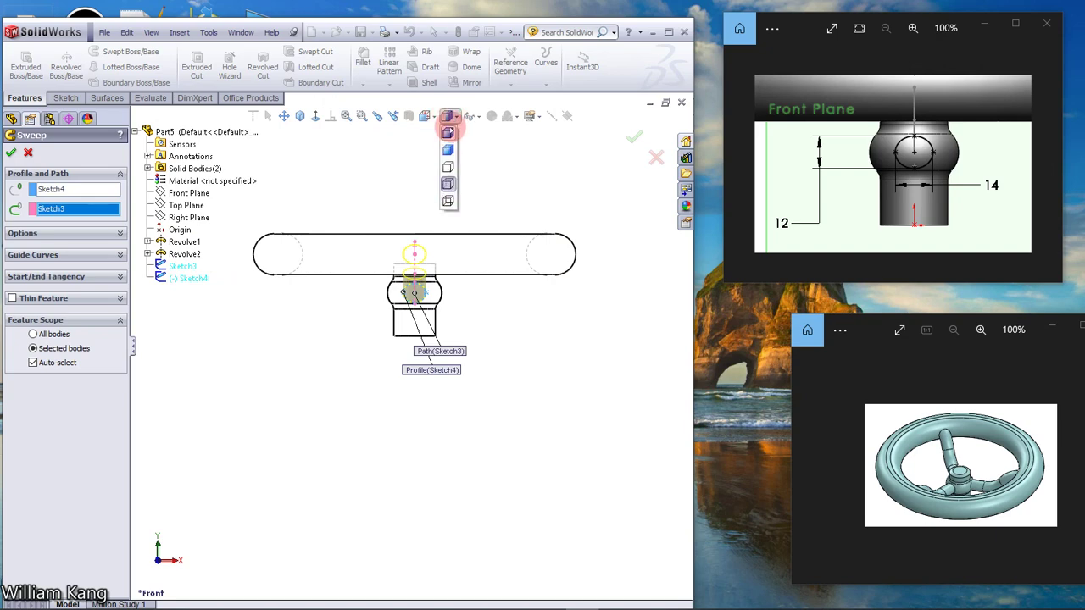
pyautogui.click(448, 134)
pyautogui.moveTo(438, 165); pyautogui.dragTo(434, 251, button='middle')
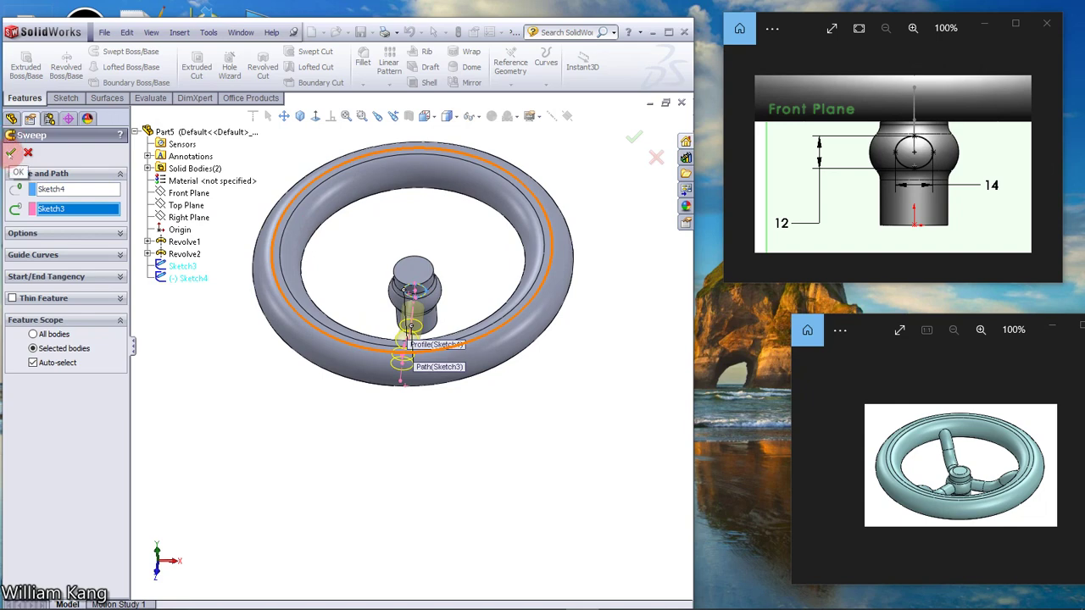
pyautogui.click(11, 153)
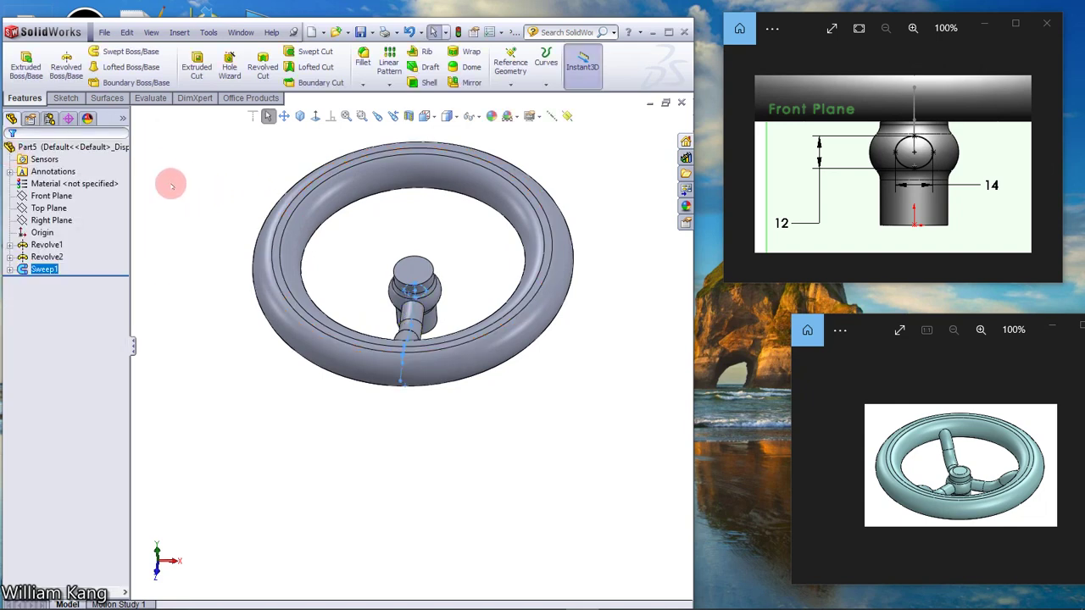
pyautogui.moveTo(182, 205); pyautogui.dragTo(882, 226, button='middle')
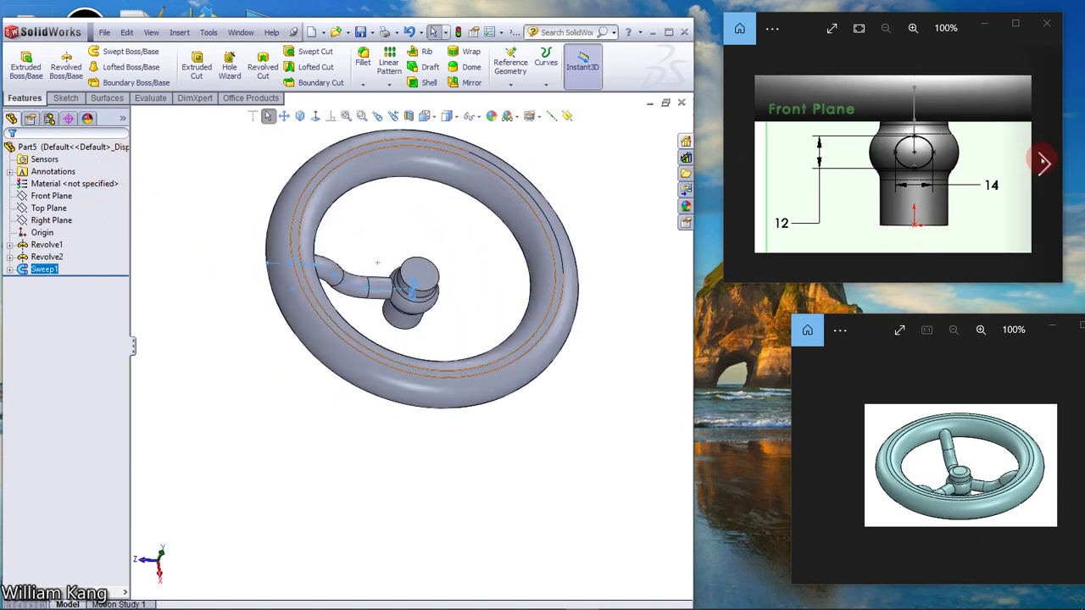
# Start a Circular Pattern of the spoke from the Linear Pattern dropdown.
pyautogui.click(1046, 167)
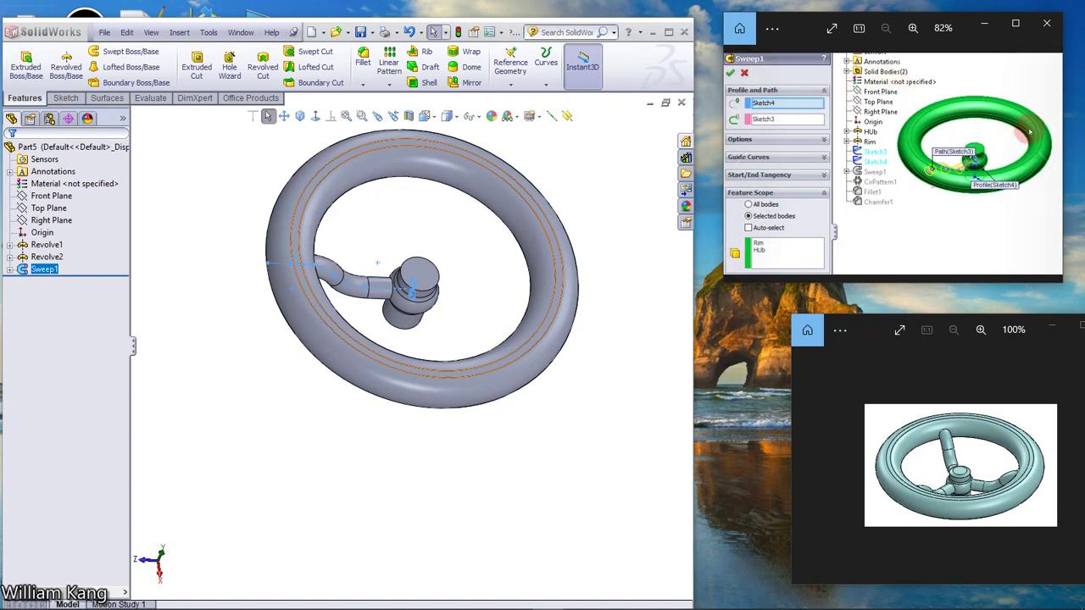
pyautogui.click(1049, 164)
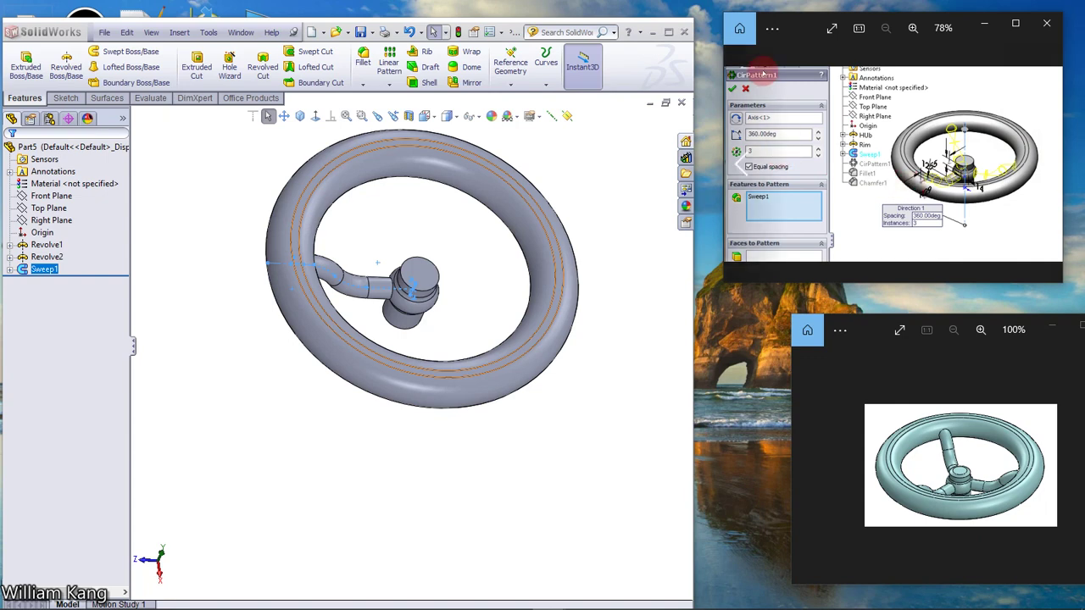
pyautogui.click(391, 85)
pyautogui.click(412, 111)
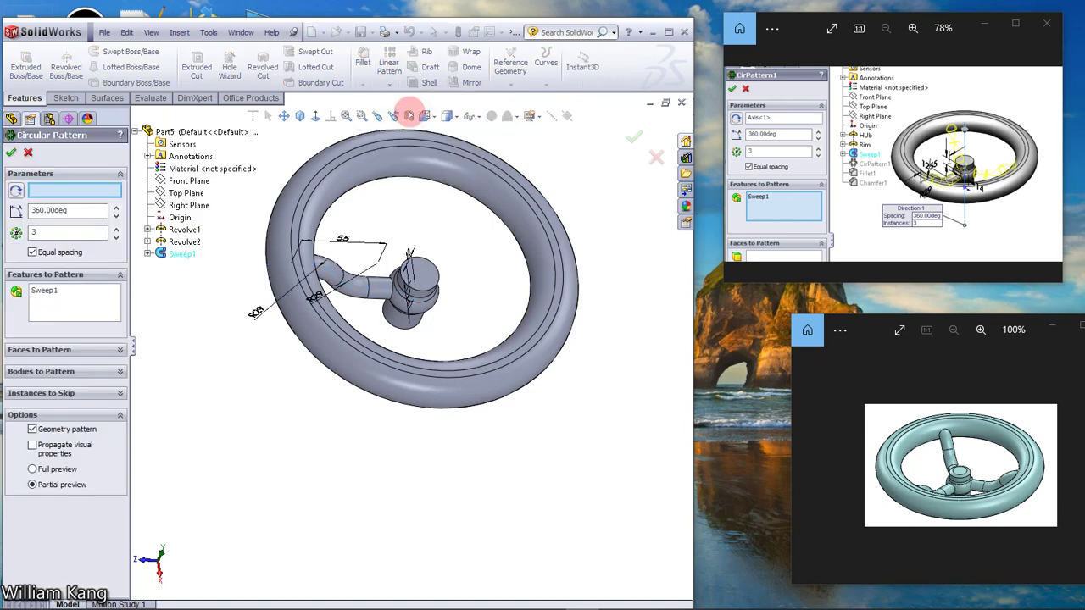
pyautogui.click(481, 117)
pyautogui.click(496, 133)
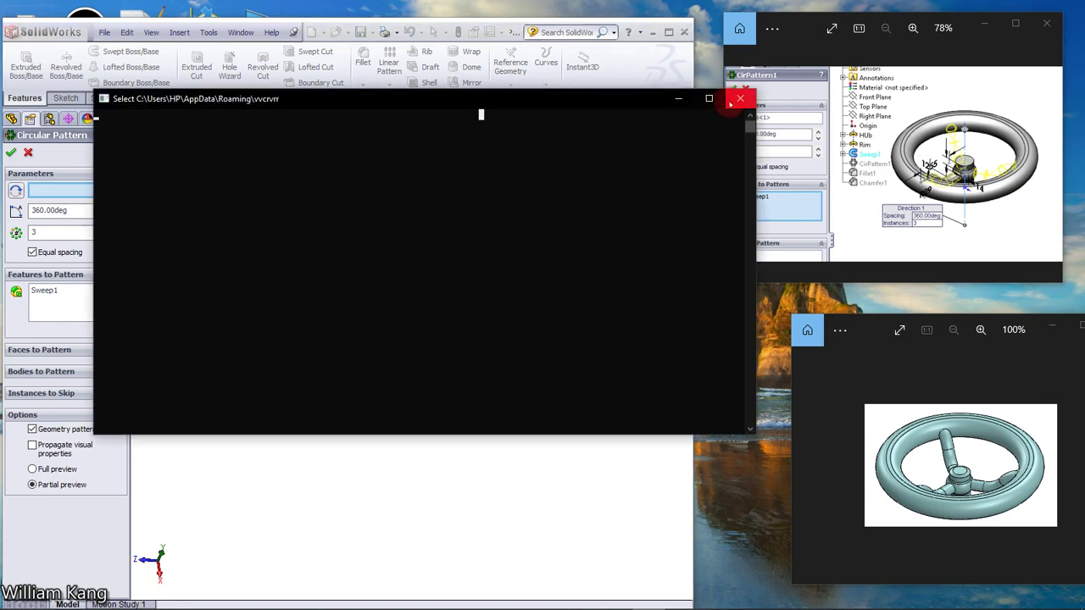
pyautogui.click(738, 100)
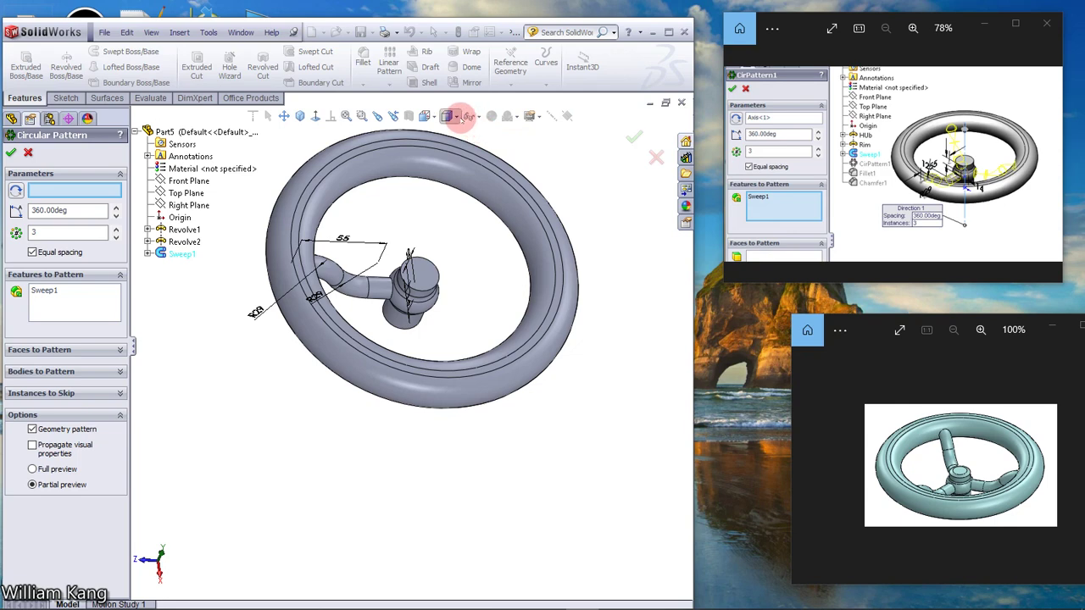
# Show temporary axes and pattern the spoke 3 times over 360° around the hub axis.
pyautogui.click(478, 117)
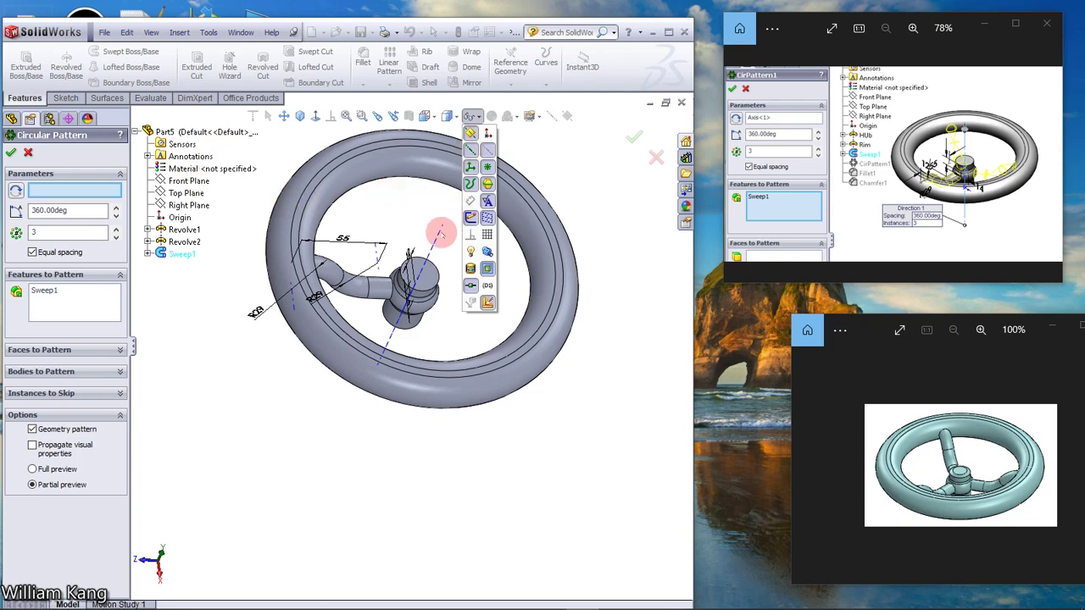
pyautogui.click(435, 244)
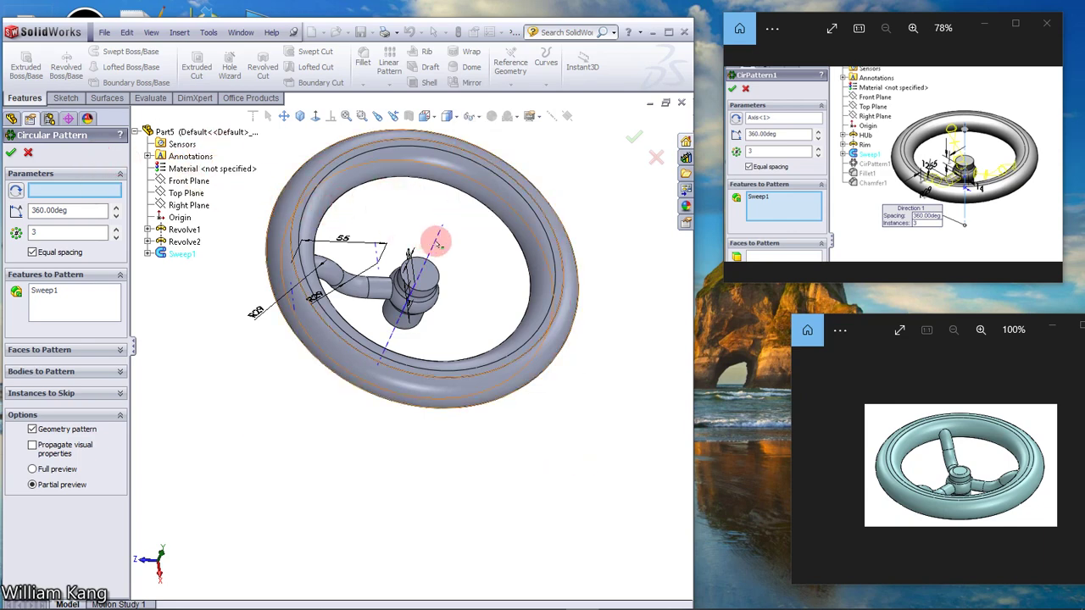
pyautogui.click(434, 246)
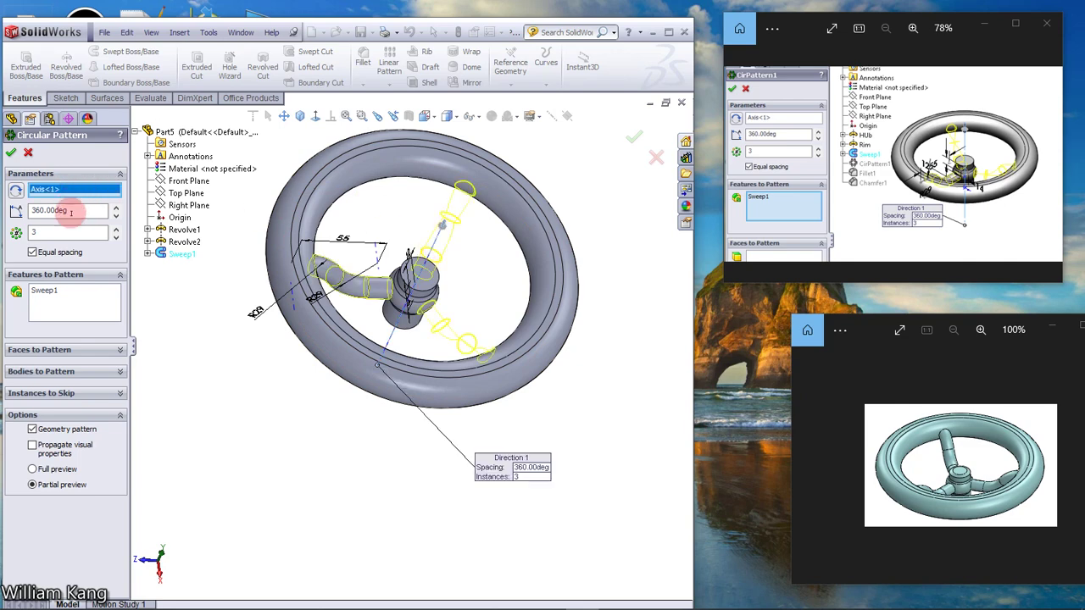
pyautogui.click(49, 229)
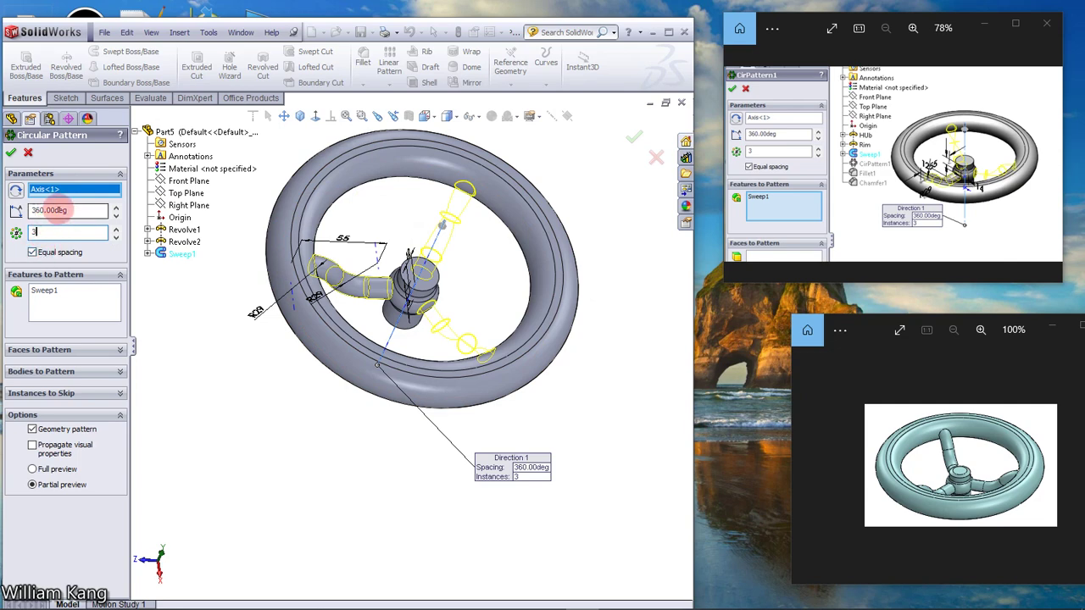
pyautogui.click(11, 151)
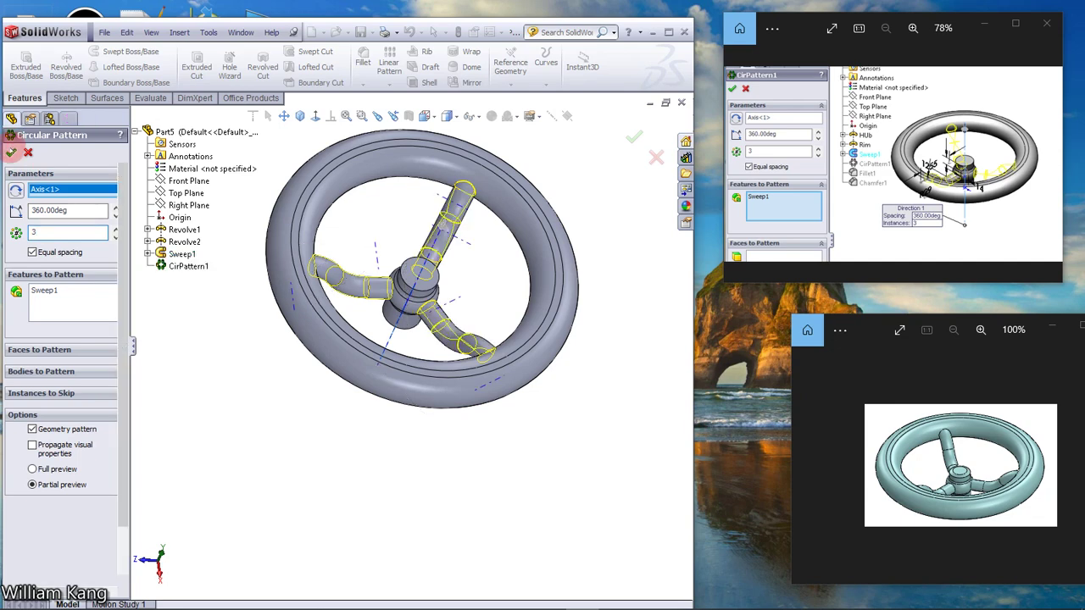
# Apply a 3 mm fillet to the rim's inner face where the spokes join it.
pyautogui.hotkey('ctrl', '7')
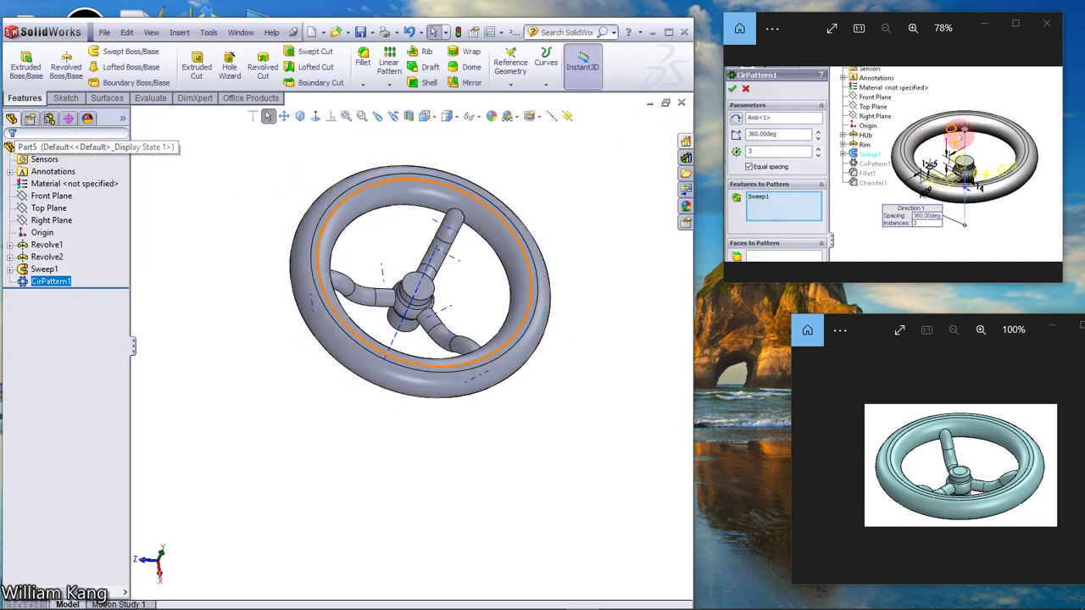
pyautogui.click(1050, 161)
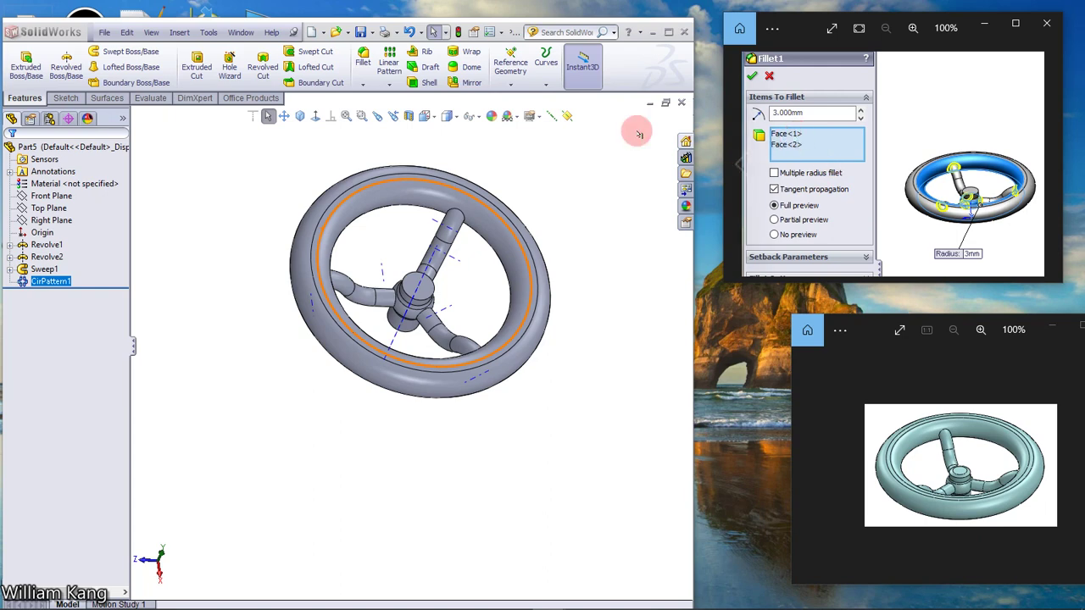
pyautogui.click(365, 65)
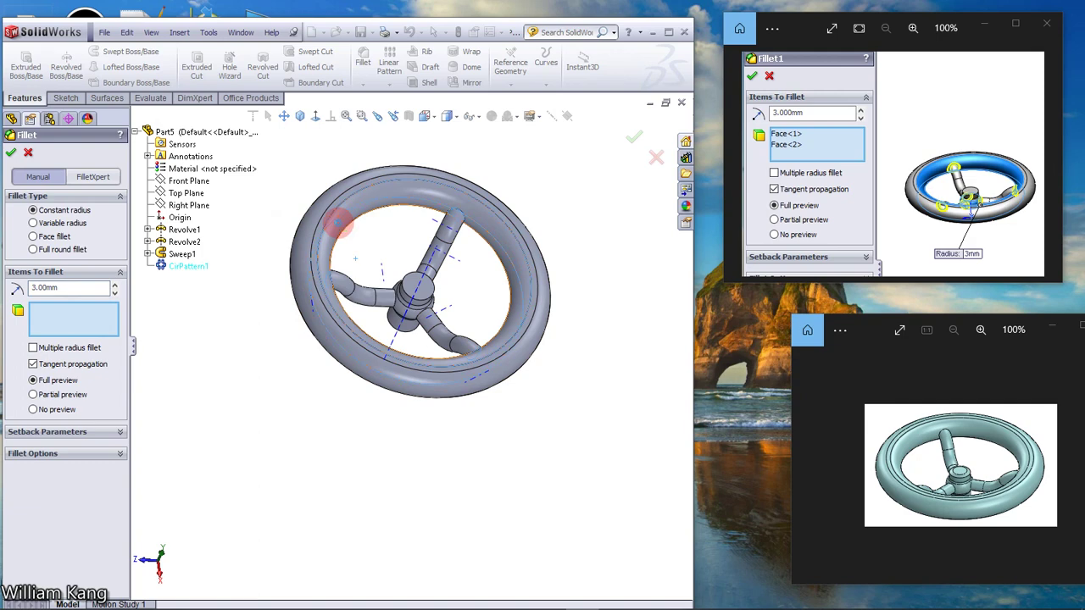
pyautogui.click(339, 224)
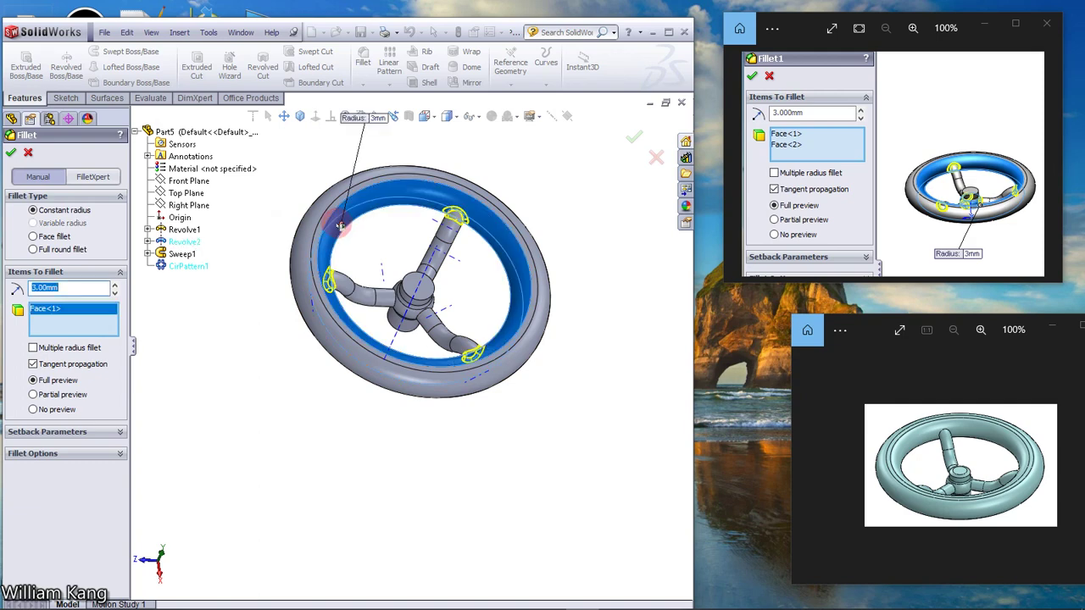
pyautogui.click(11, 153)
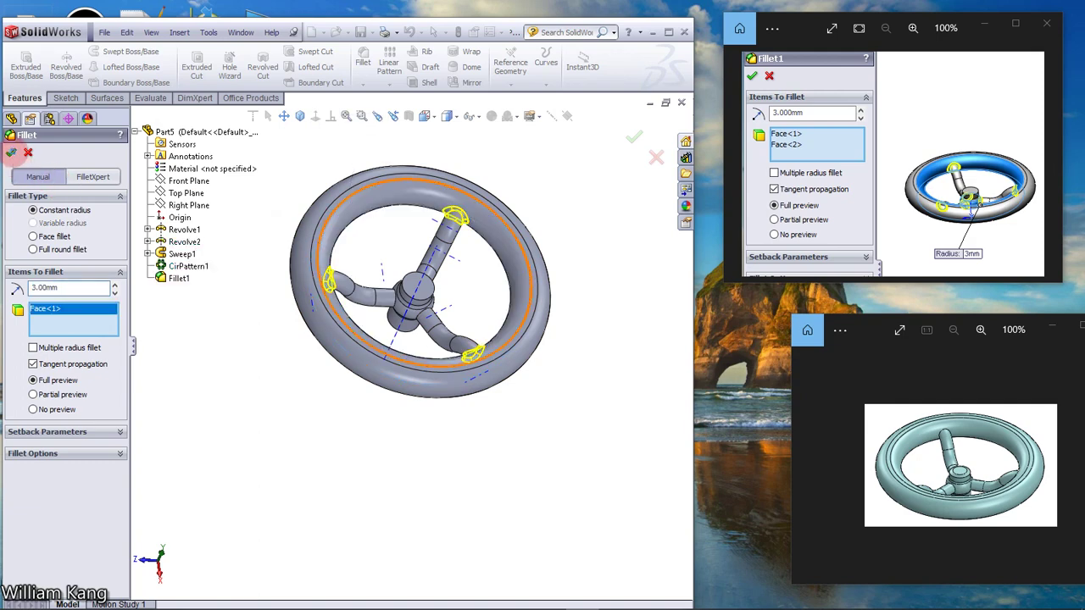
pyautogui.scroll(3, 455, 249)
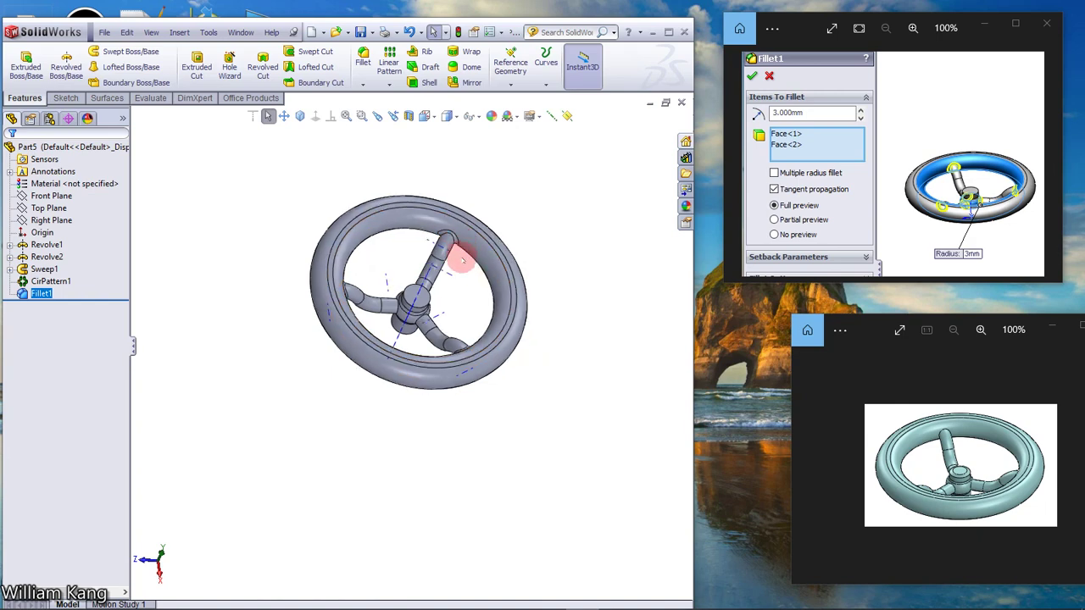
pyautogui.scroll(-3, 441, 333)
pyautogui.scroll(-6, 441, 333)
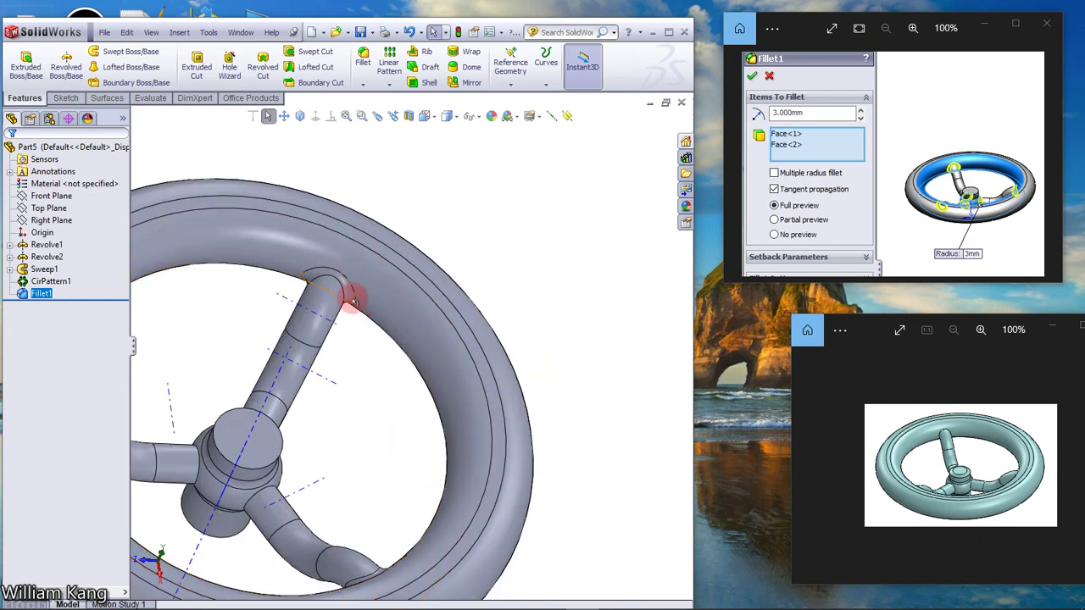
# Start a Chamfer from the Fillet dropdown in Distance-Distance mode.
pyautogui.click(1047, 163)
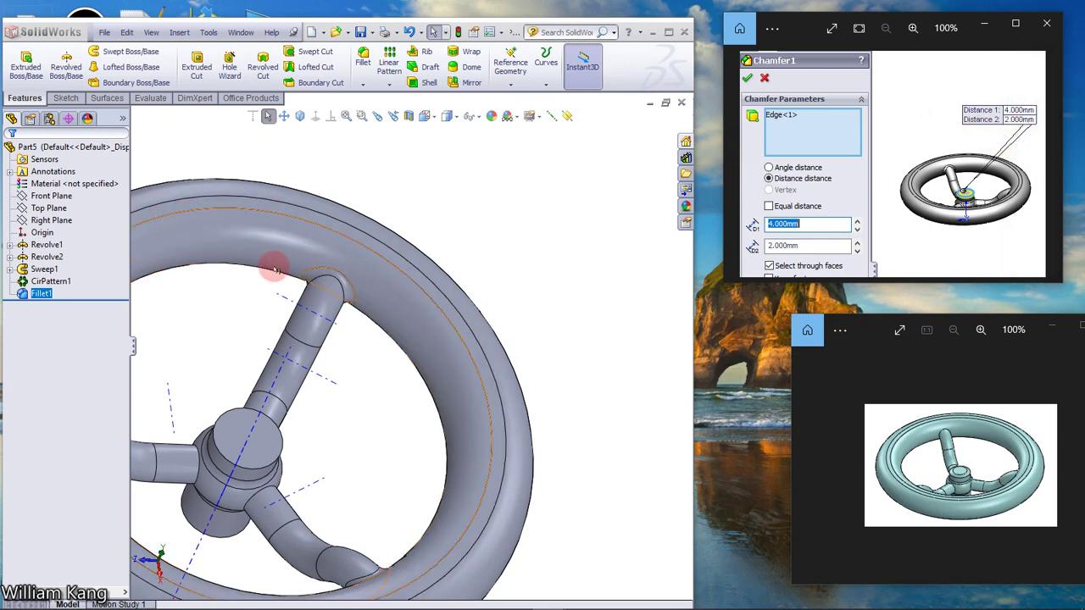
pyautogui.scroll(-5, 382, 230)
pyautogui.scroll(6, 382, 295)
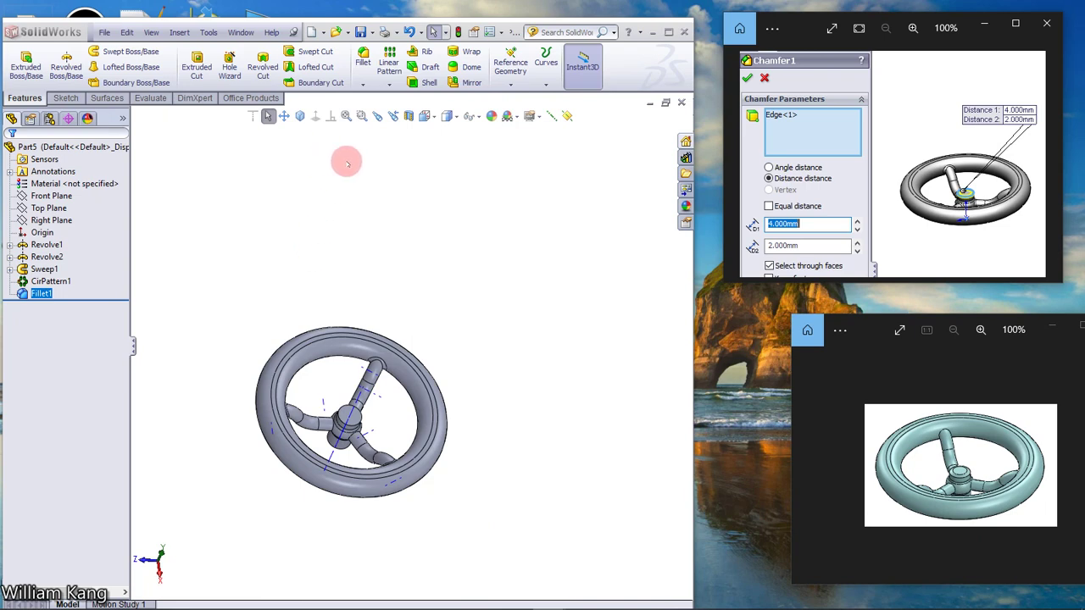
pyautogui.click(346, 116)
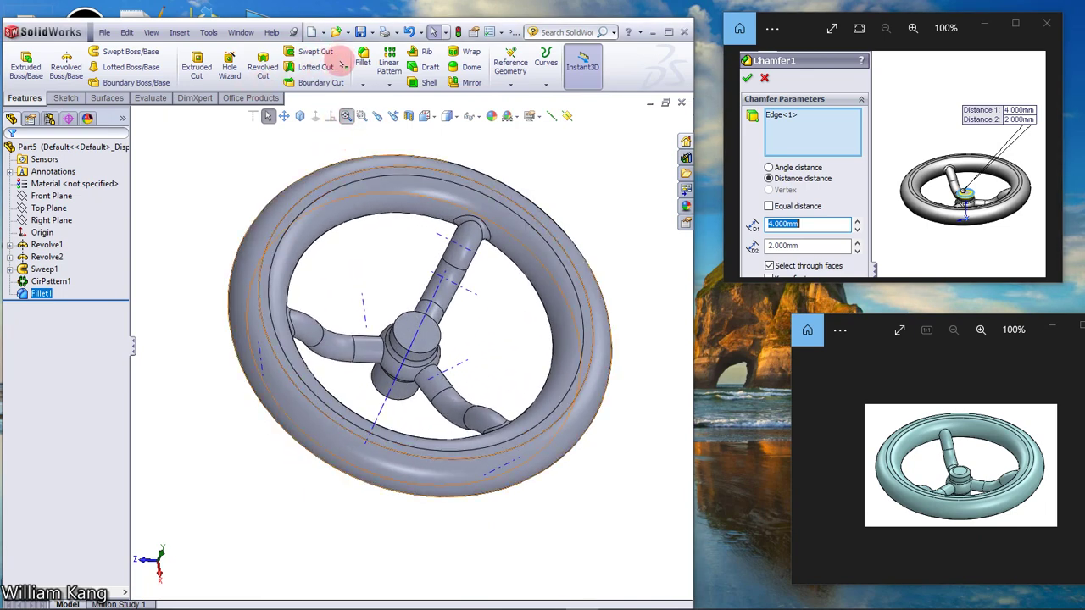
pyautogui.click(363, 87)
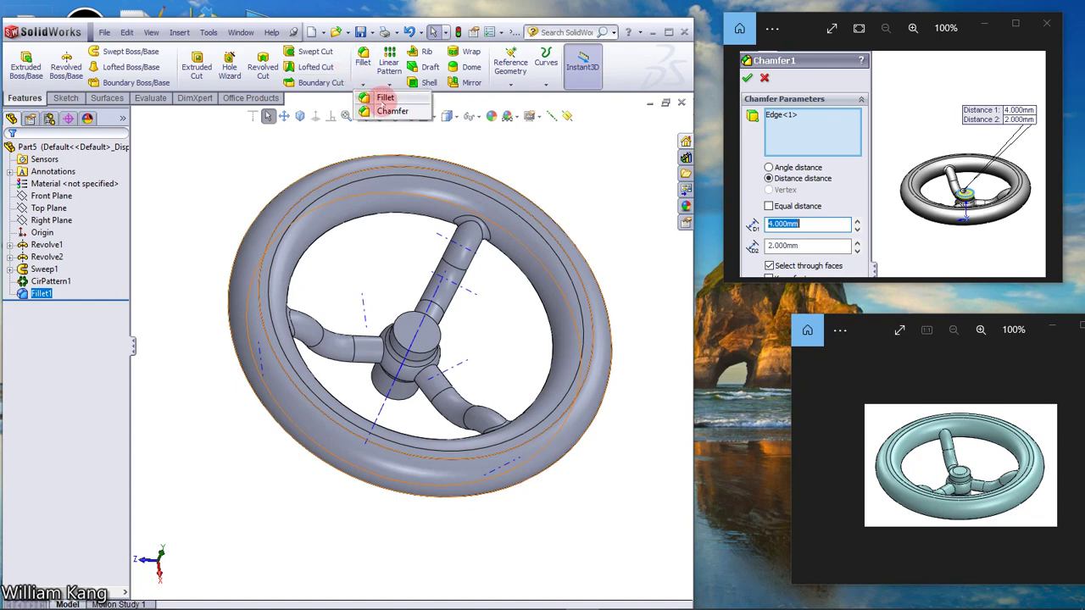
pyautogui.click(390, 111)
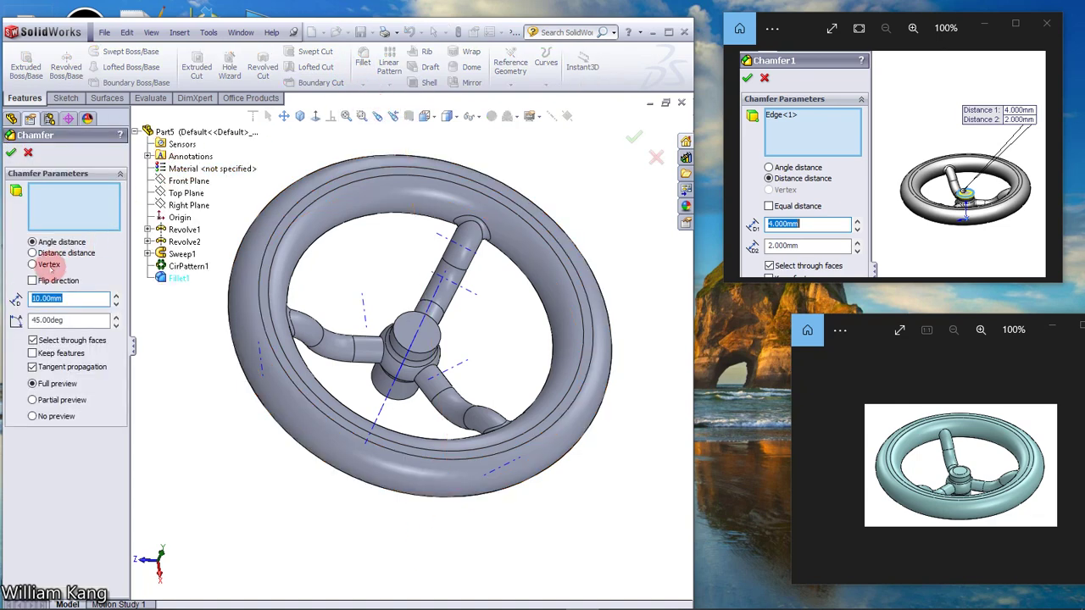
pyautogui.click(32, 253)
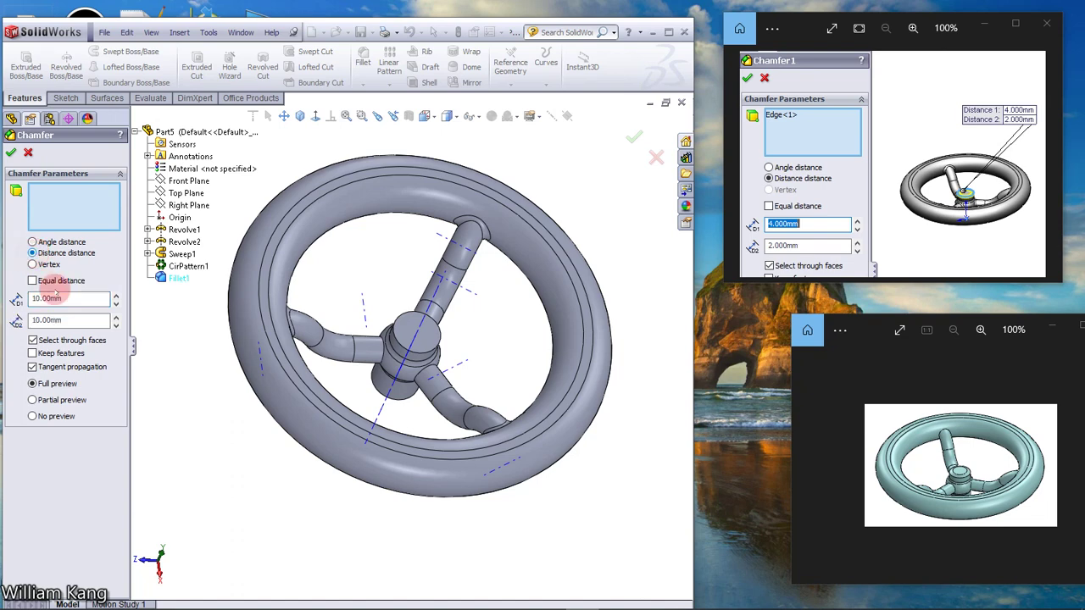
pyautogui.click(64, 300)
# Chamfer the hub's top edge with 4 mm and 2 mm distances, then view isometrically.
pyautogui.doubleClick(61, 298)
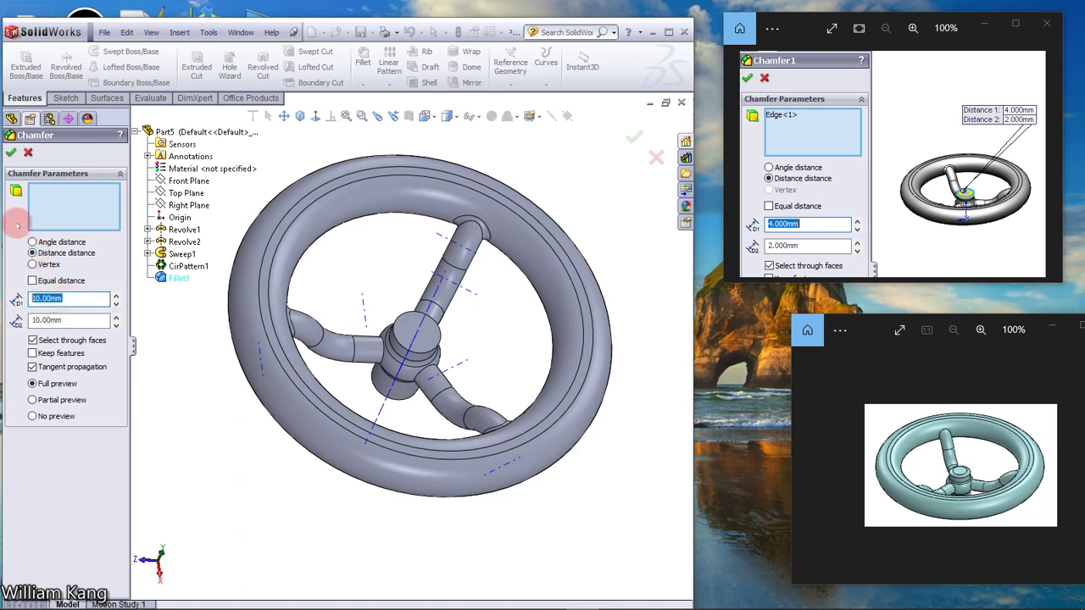
pyautogui.write('4')
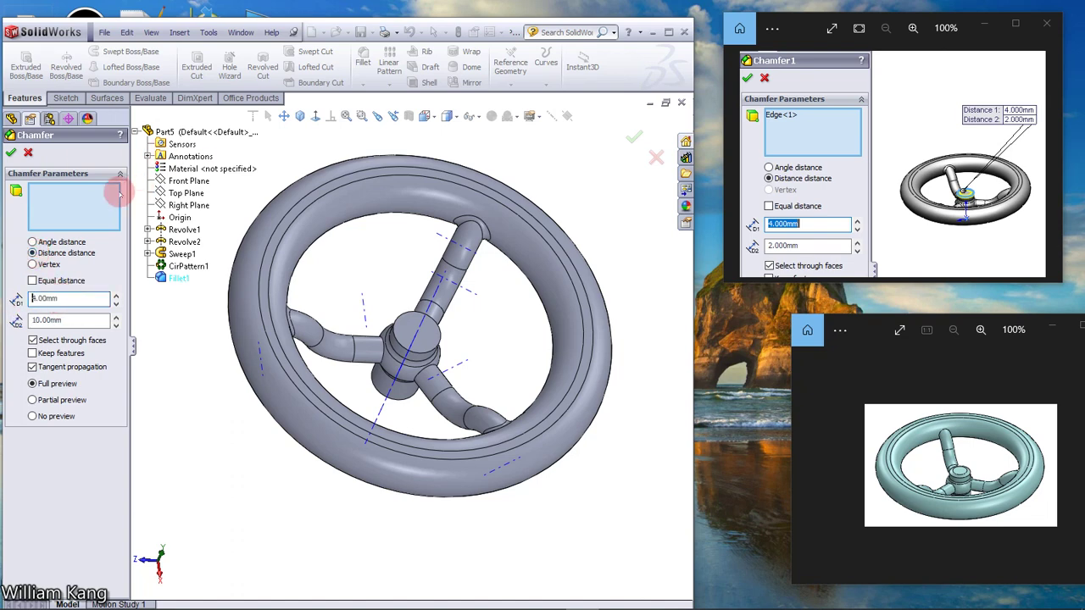
pyautogui.click(67, 321)
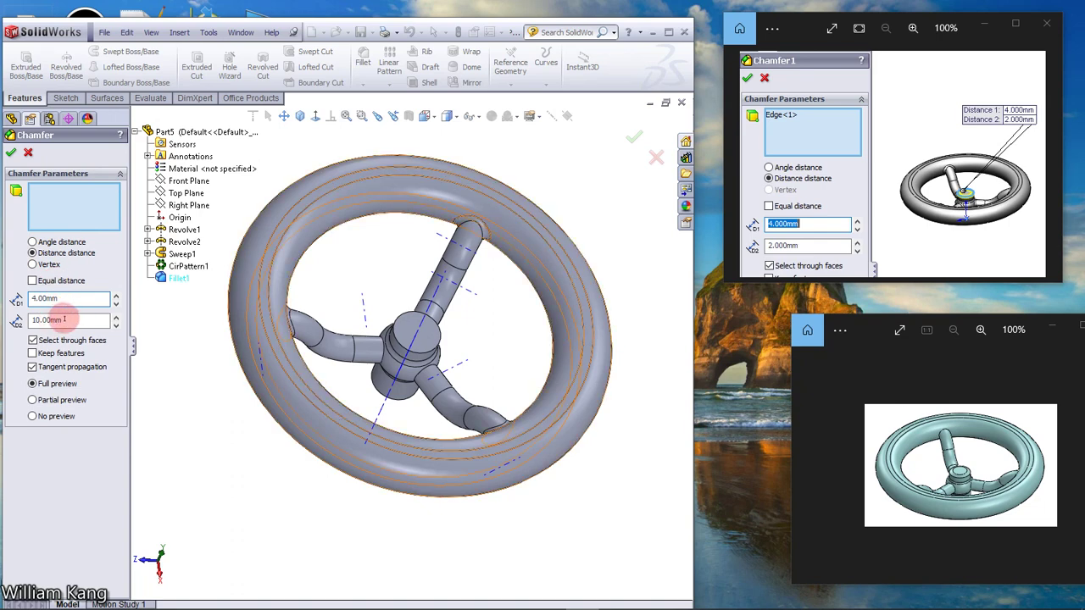
pyautogui.click(68, 319)
pyautogui.moveTo(64, 320); pyautogui.dragTo(10, 320)
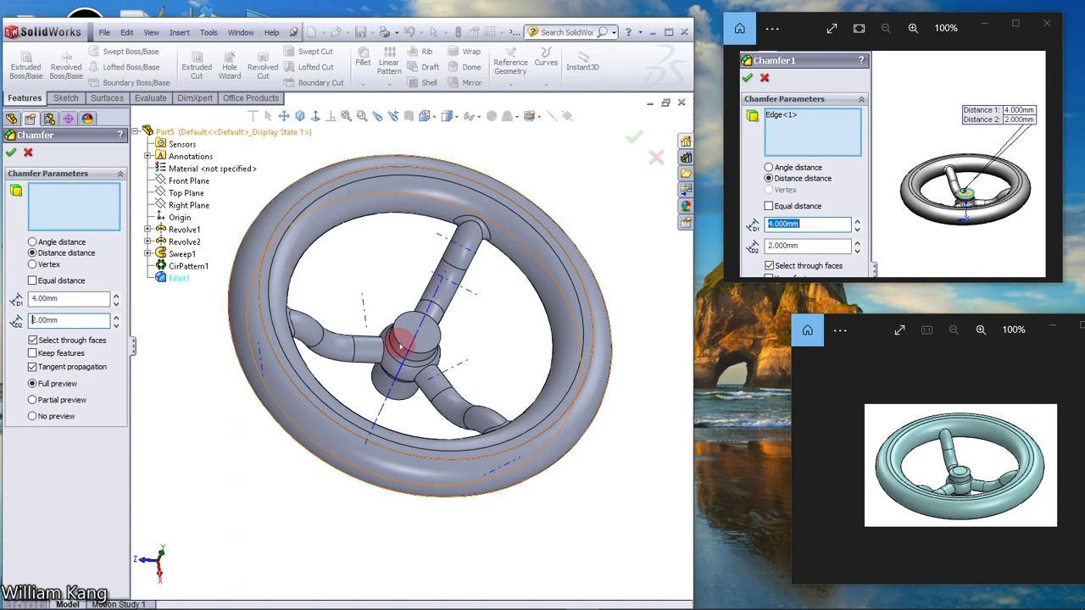
pyautogui.click(402, 345)
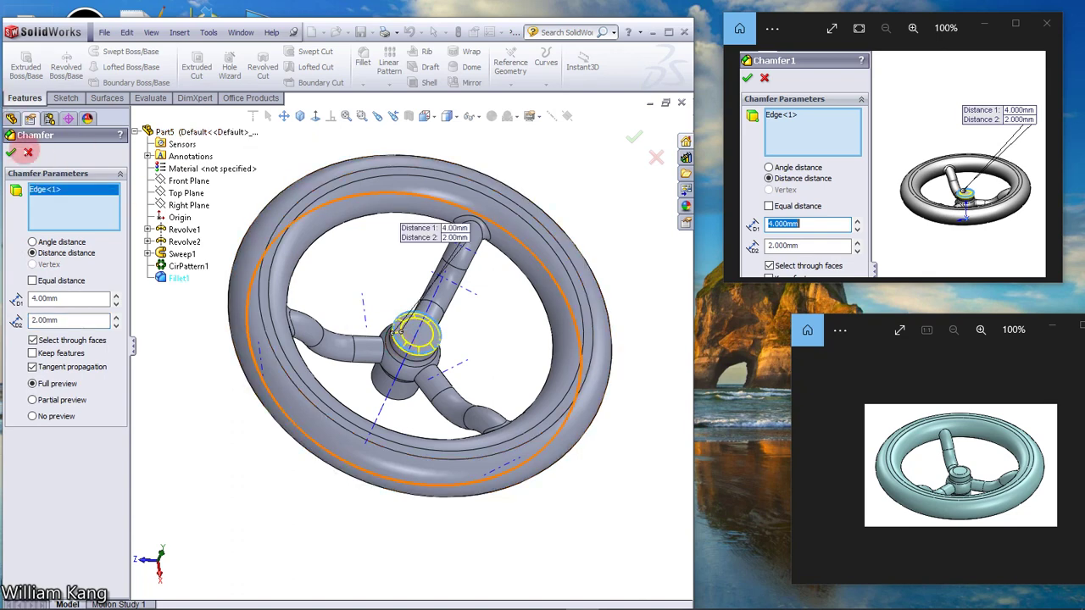
pyautogui.click(11, 152)
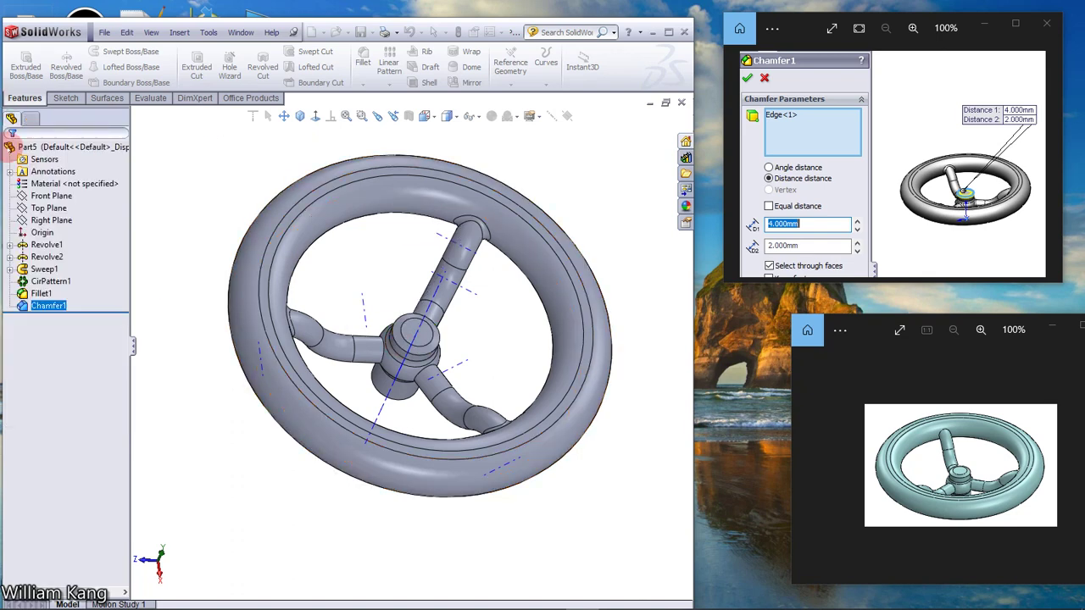
pyautogui.click(299, 115)
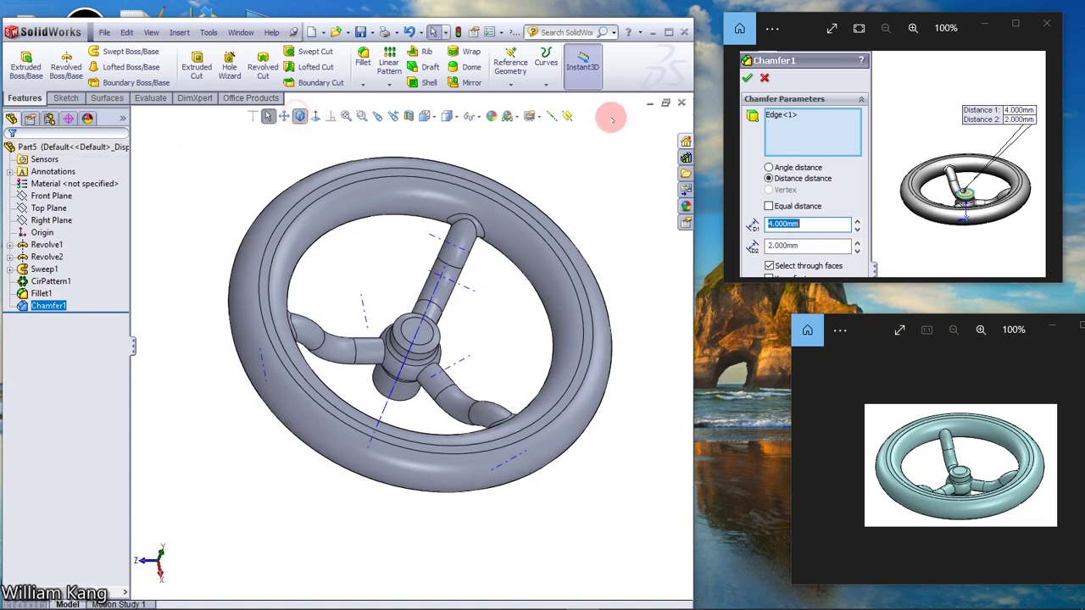